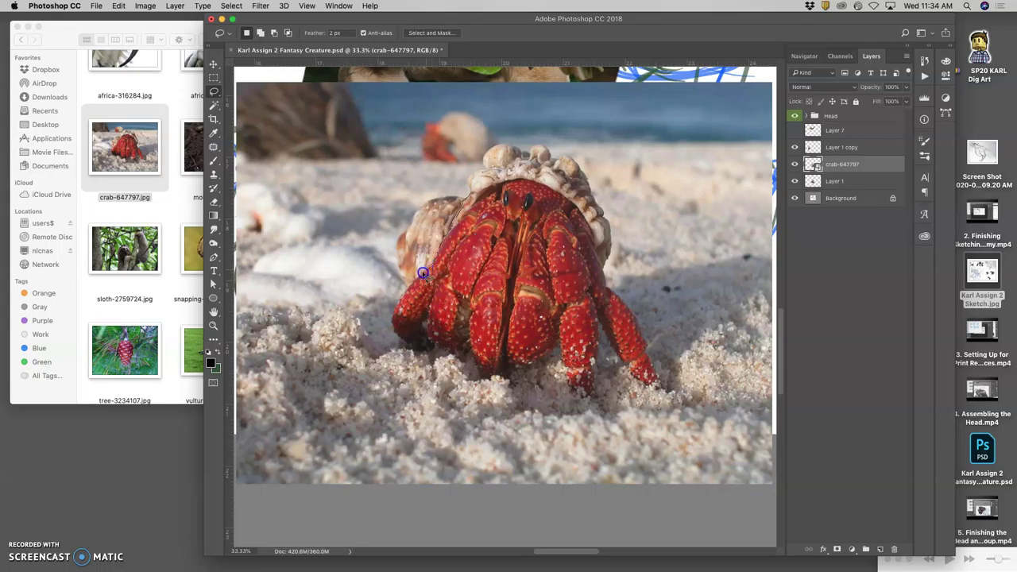
Outline the red hermit crab with a freehand Lasso selection, following its legs, claws and the shell above its head.
left_click_drag(401, 299, 403, 340)
left_click_drag(431, 345, 447, 351)
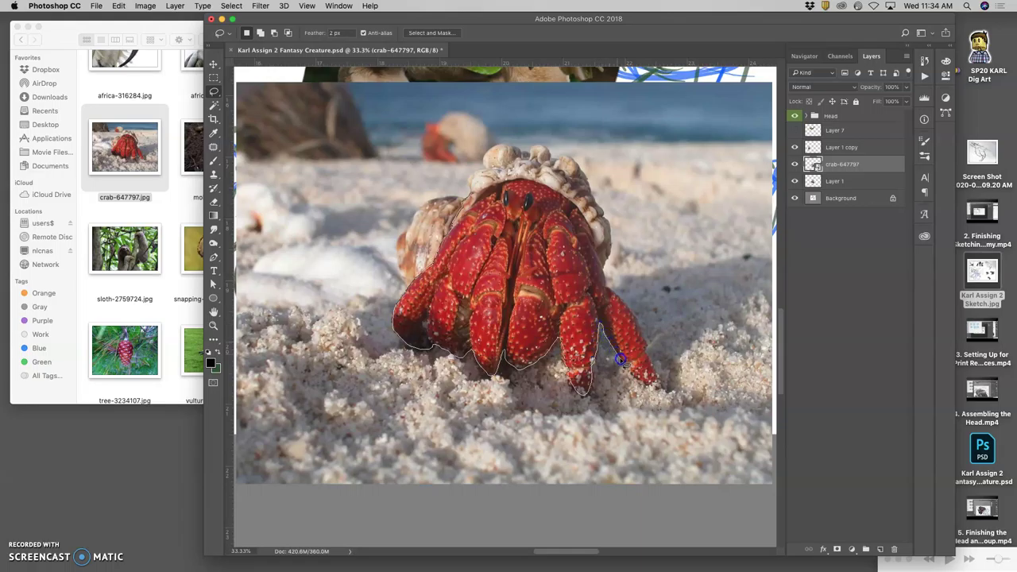
mouse_move(635, 376)
left_mouse_down()
mouse_move(649, 384)
mouse_move(651, 365)
left_mouse_up()
left_click_drag(607, 288, 608, 258)
left_click_drag(609, 236, 603, 212)
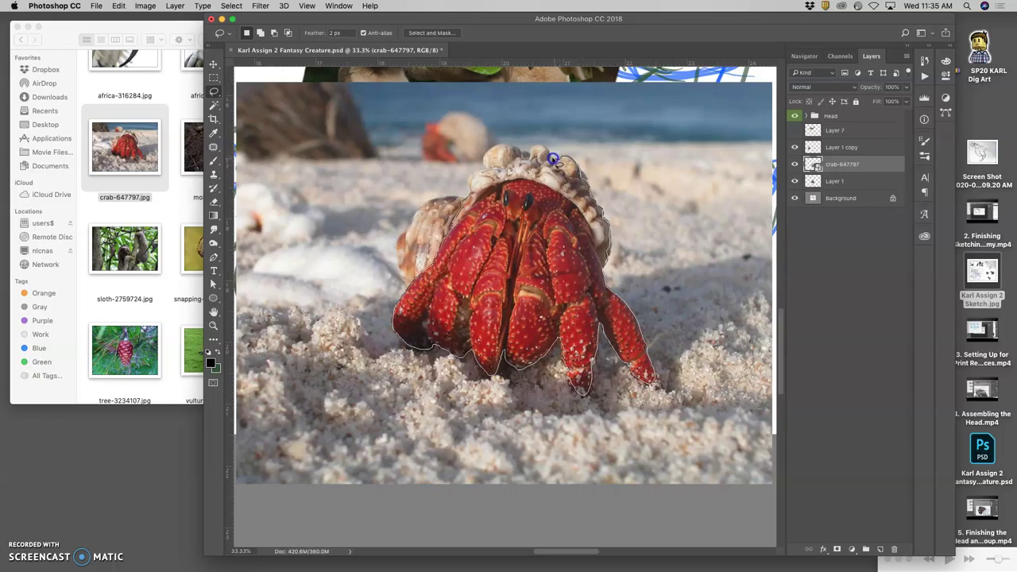
mouse_move(540, 150)
left_mouse_down()
mouse_move(496, 143)
mouse_move(467, 168)
mouse_move(472, 187)
left_mouse_up()
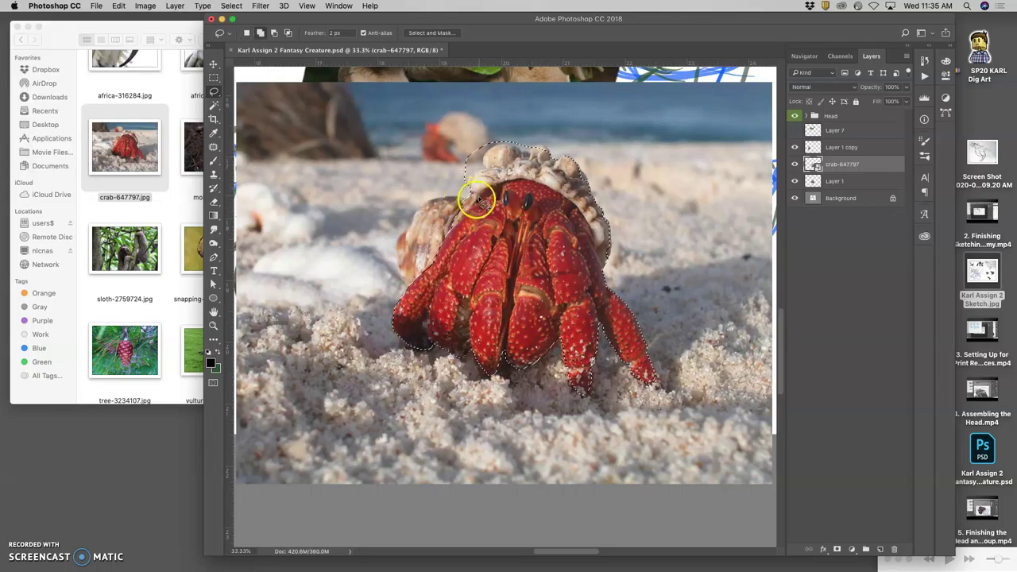
key("super+plus")
key("super+plus")
key("super+plus")
scroll(484, 199, "up", 10)
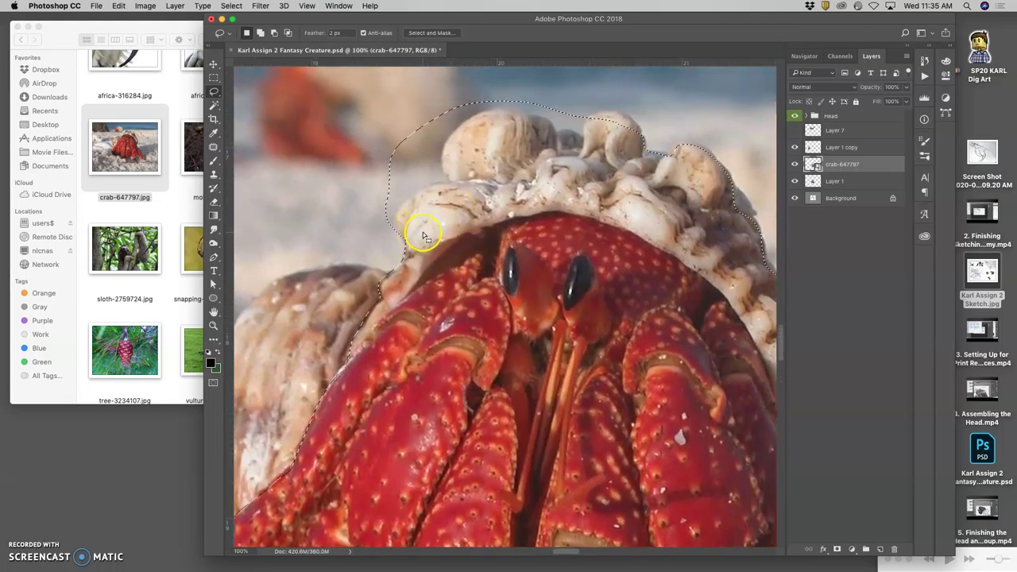
mouse_move(400, 232)
left_mouse_down()
mouse_move(405, 243)
mouse_move(412, 230)
mouse_move(397, 230)
mouse_move(400, 208)
mouse_move(429, 197)
mouse_move(404, 212)
mouse_move(398, 234)
mouse_move(409, 198)
mouse_move(448, 182)
mouse_move(452, 135)
mouse_move(493, 108)
mouse_move(524, 115)
left_mouse_up()
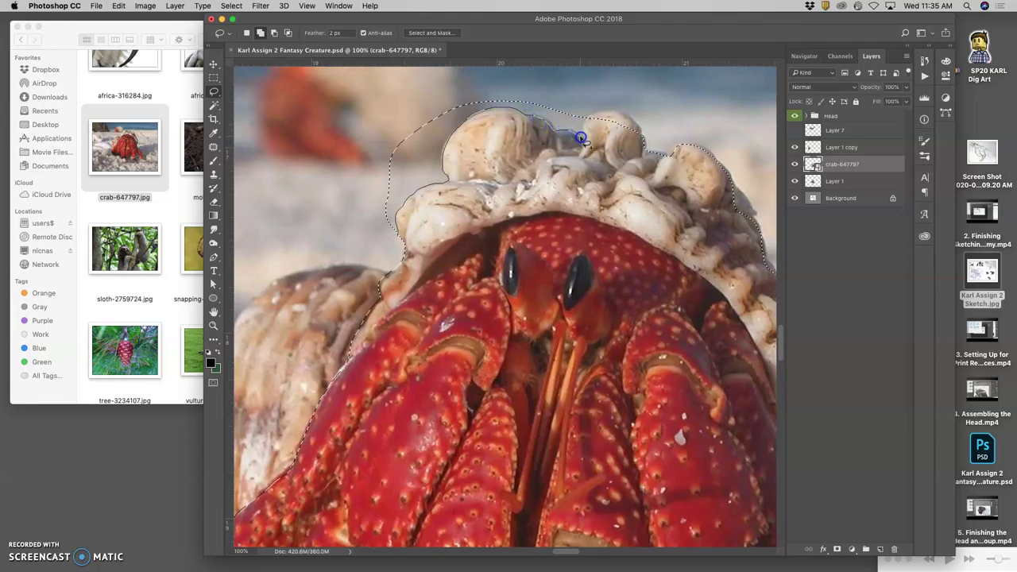
mouse_move(584, 133)
left_mouse_down()
mouse_move(573, 90)
mouse_move(517, 82)
mouse_move(445, 97)
mouse_move(383, 150)
mouse_move(369, 209)
mouse_move(402, 250)
left_mouse_up()
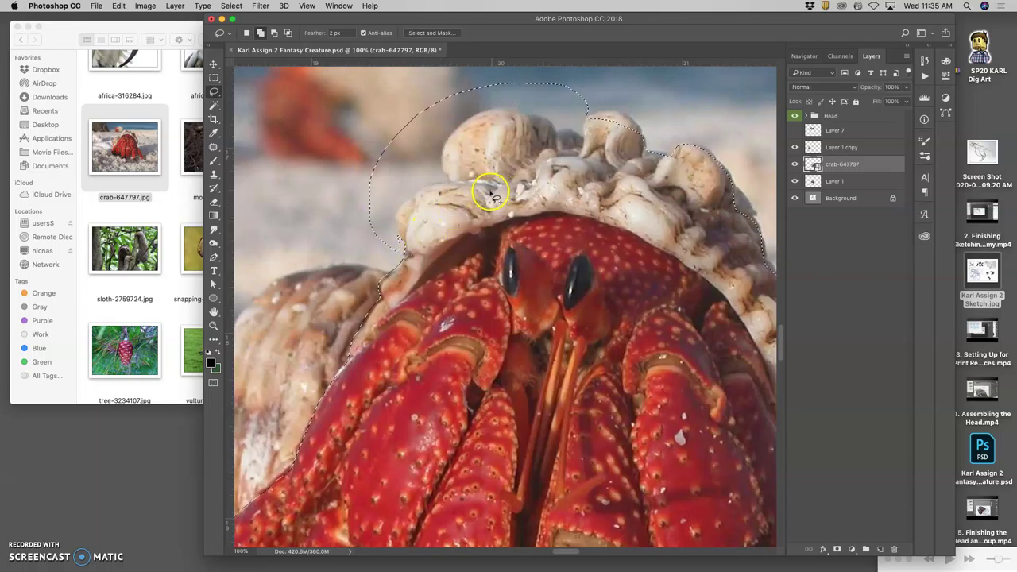
key("super+z")
Trim the background out of the selection around the shell's upper bumps and fit its edge down the shell's right side.
mouse_move(400, 239)
left_mouse_down()
mouse_move(390, 220)
mouse_move(445, 180)
mouse_move(452, 138)
mouse_move(468, 118)
mouse_move(497, 107)
mouse_move(544, 121)
left_mouse_up()
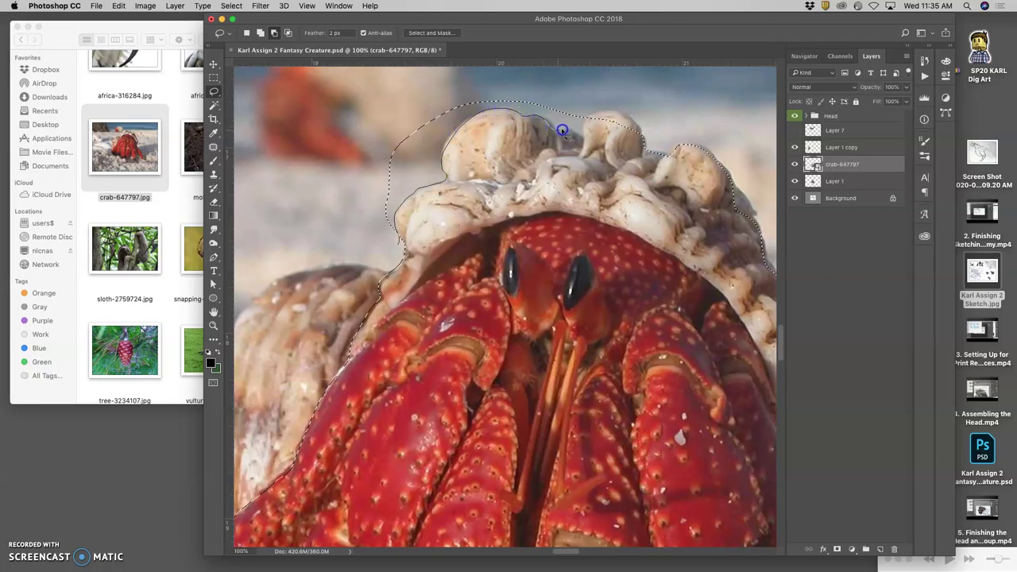
mouse_move(583, 136)
left_mouse_down()
mouse_move(604, 109)
mouse_move(637, 122)
left_mouse_up()
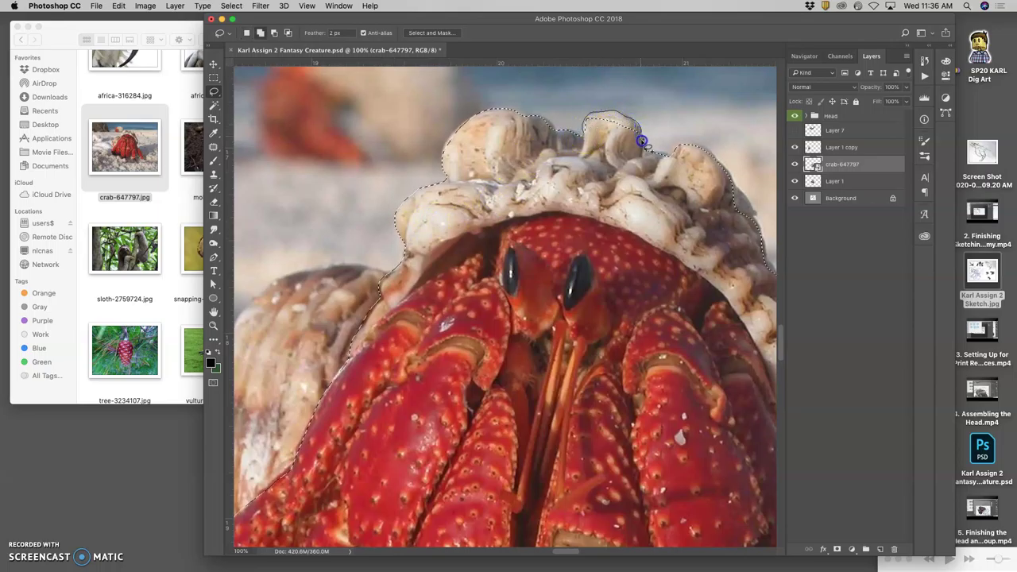
left_click_drag(642, 147, 645, 151)
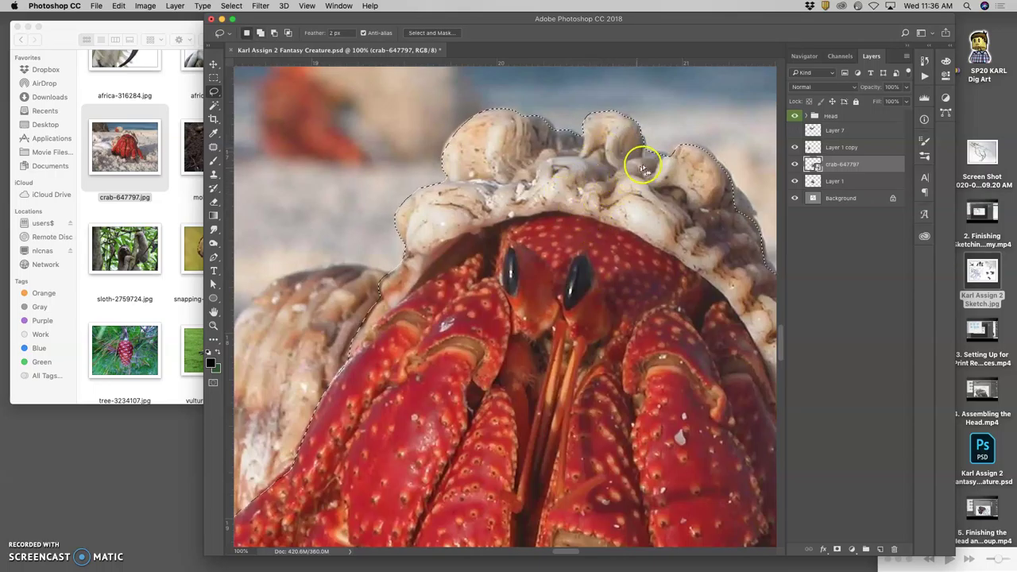
key("shift")
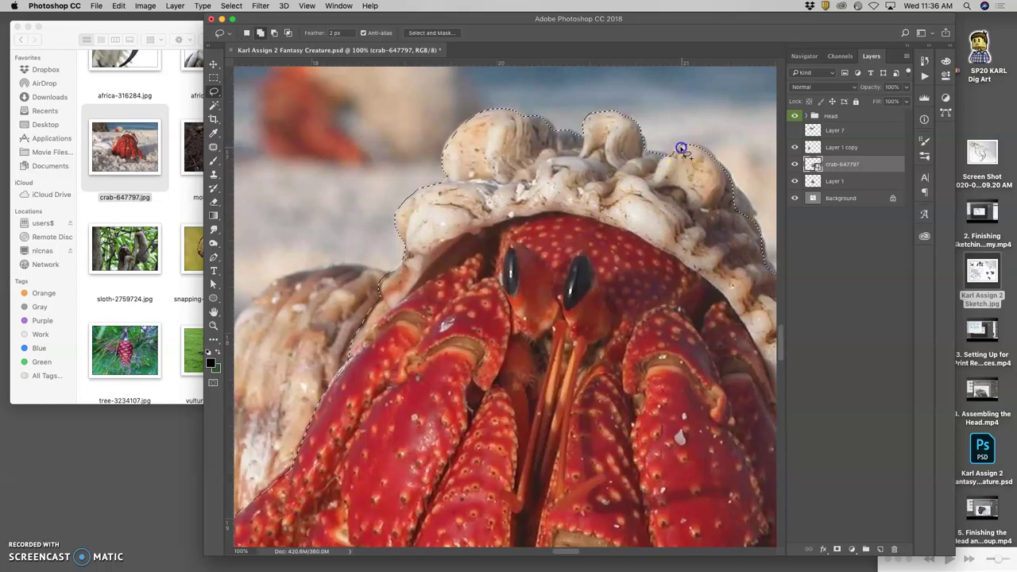
mouse_move(667, 155)
left_mouse_down()
mouse_move(663, 164)
mouse_move(683, 151)
left_mouse_up()
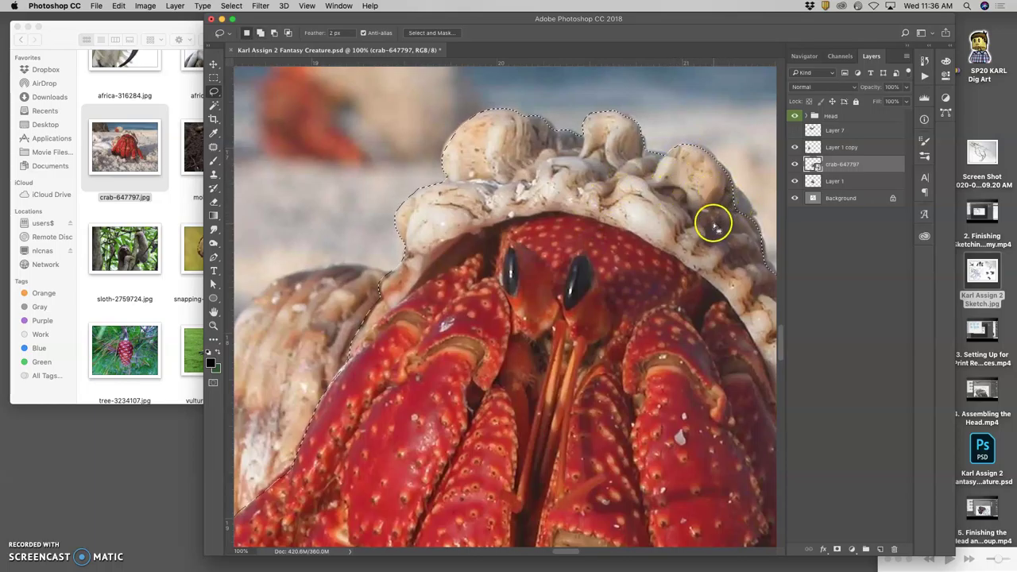
key("space")
mouse_move(702, 222)
left_mouse_down()
mouse_move(618, 194)
mouse_move(745, 396)
mouse_move(733, 423)
left_mouse_up()
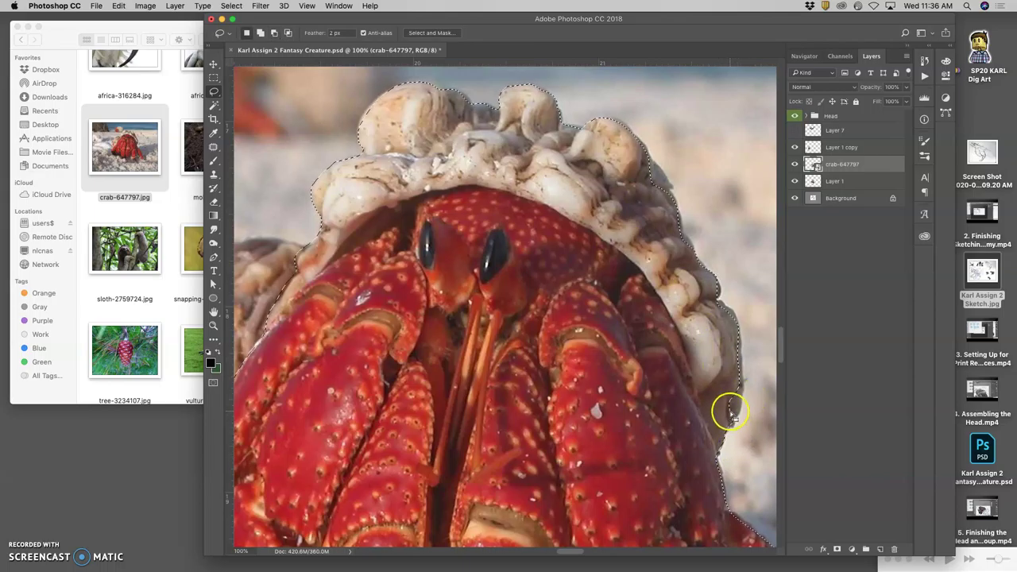
key("super+minus")
key("super+minus")
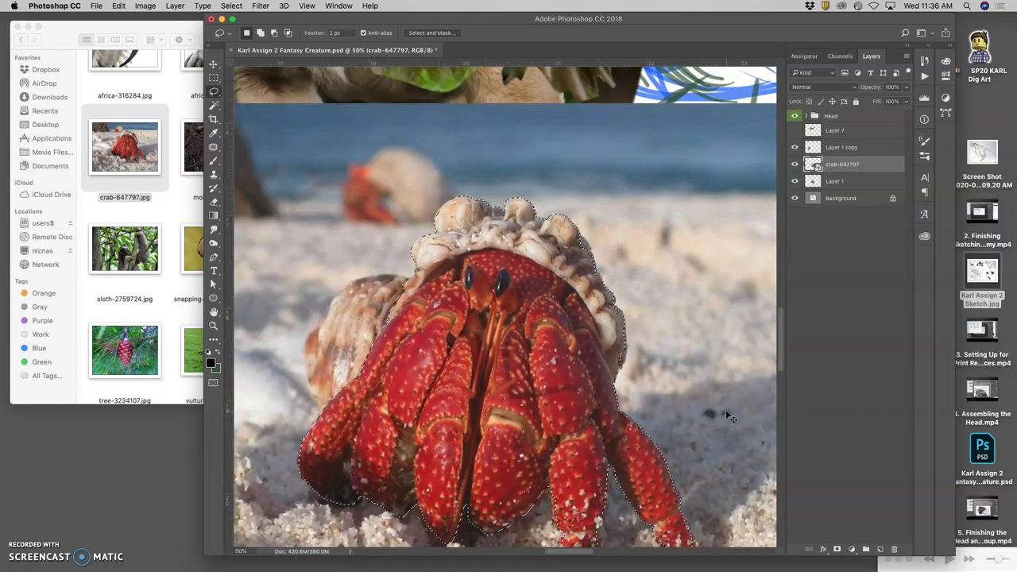
key("super+plus")
key("super+plus")
key("super+plus")
left_click(713, 423)
left_click_drag(713, 424, 447, 172)
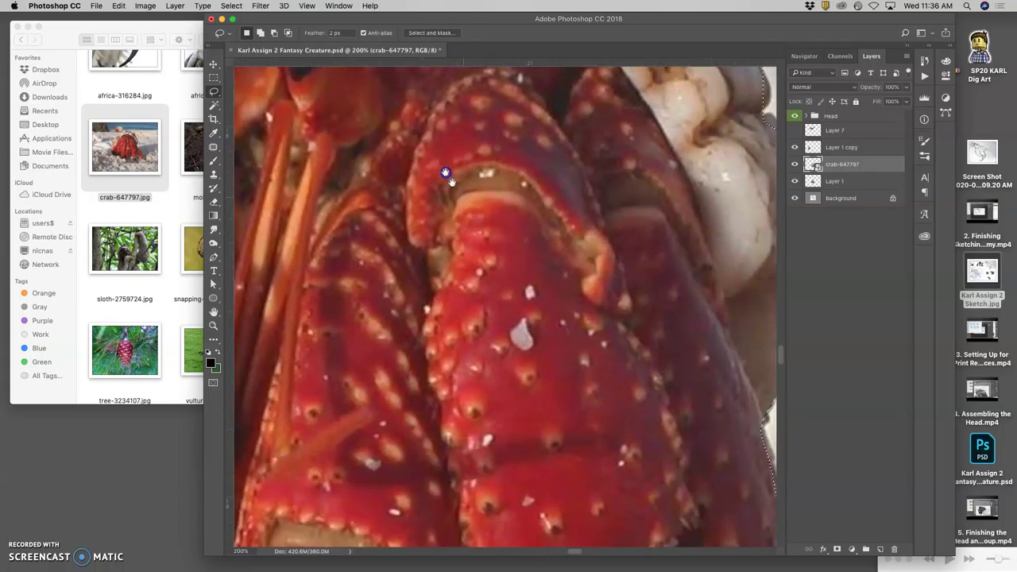
left_click(588, 236)
mouse_move(620, 324)
left_mouse_down()
mouse_move(580, 313)
mouse_move(608, 309)
mouse_move(603, 286)
mouse_move(617, 290)
mouse_move(616, 257)
left_mouse_up()
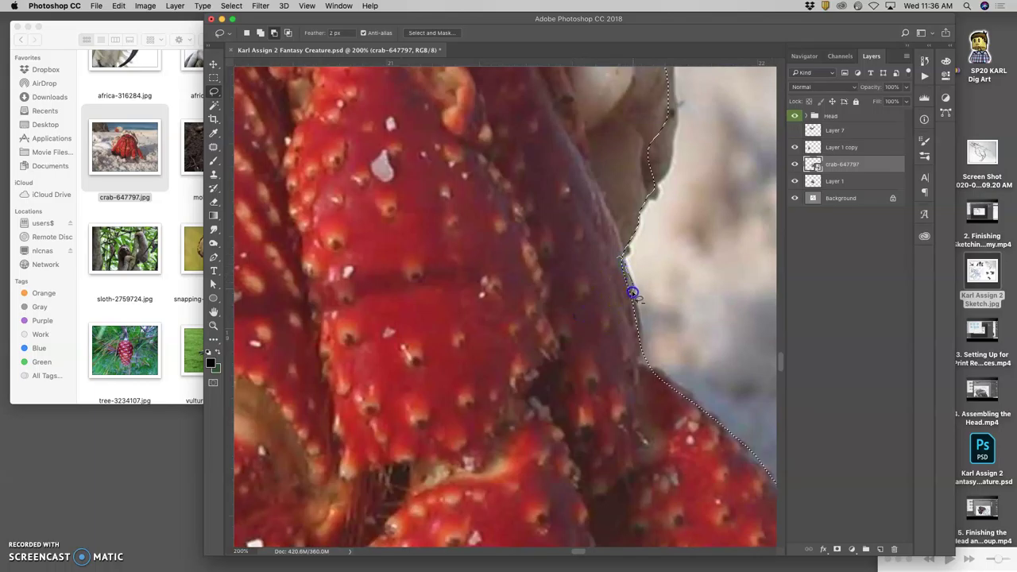
left_click_drag(638, 355, 605, 286)
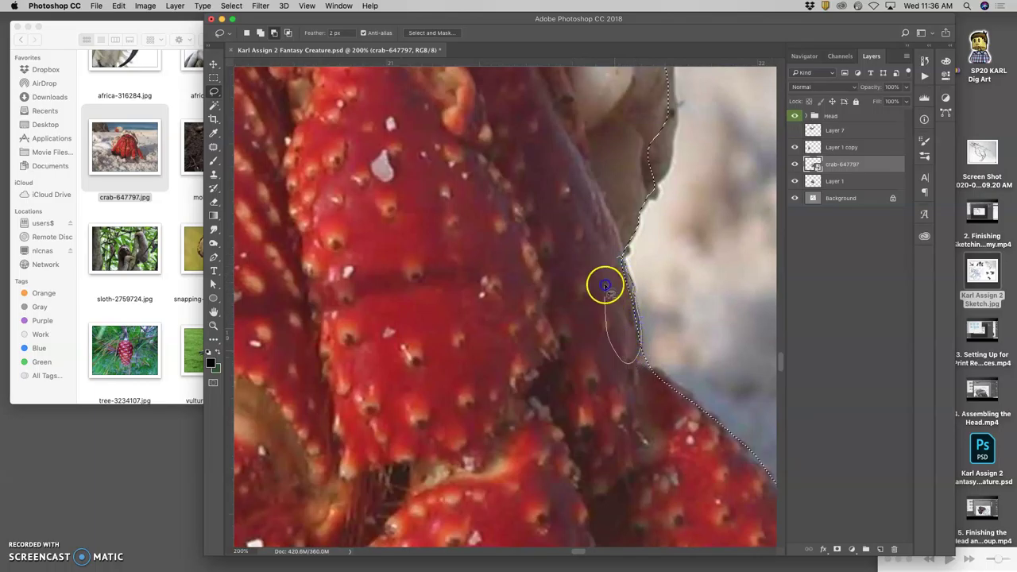
key("super+z")
Refine the selection edge from where the shell meets the red claw down the outside of the crab's rightmost leg.
mouse_move(636, 343)
left_mouse_down()
mouse_move(617, 249)
mouse_move(629, 248)
left_mouse_up()
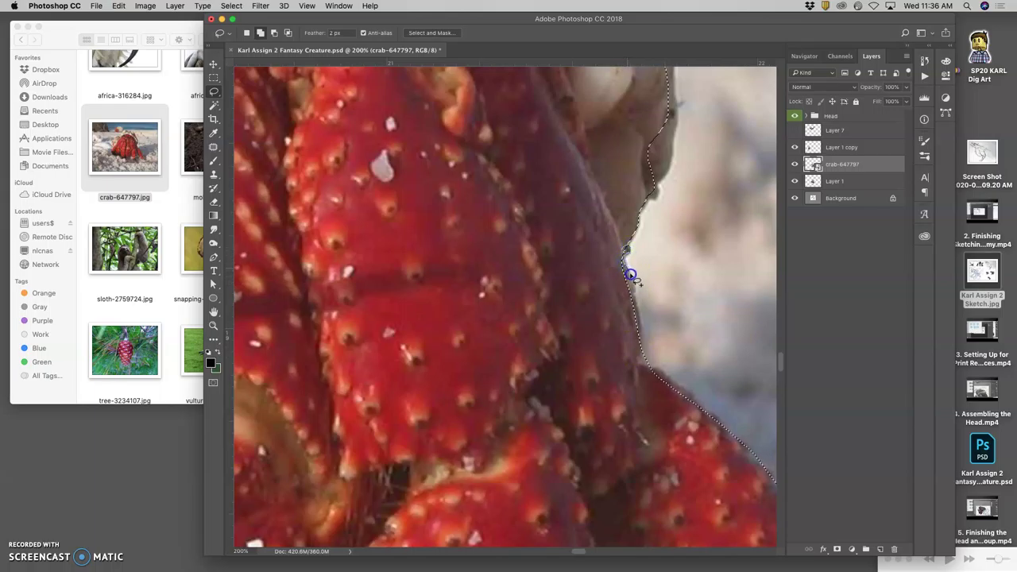
mouse_move(636, 359)
left_mouse_down()
mouse_move(601, 241)
mouse_move(606, 281)
mouse_move(658, 369)
left_mouse_up()
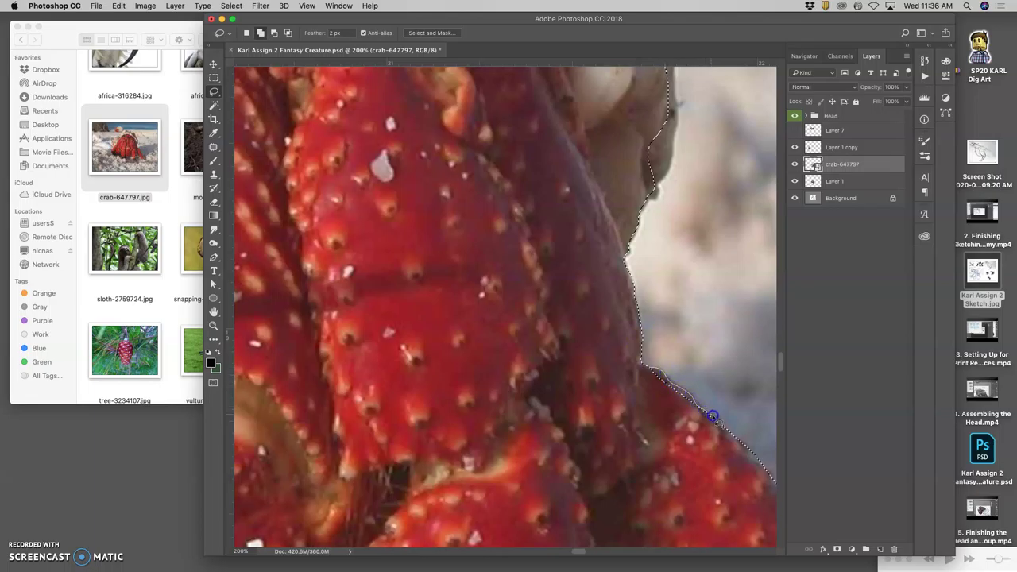
left_click(638, 410)
left_click_drag(627, 431, 466, 261)
left_click_drag(538, 361, 470, 219)
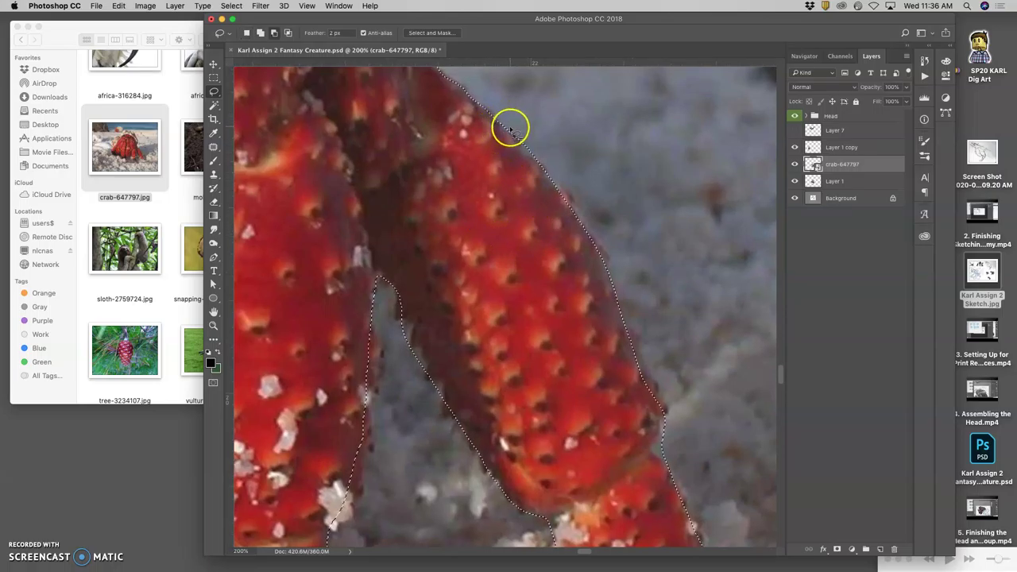
left_click_drag(518, 137, 522, 151)
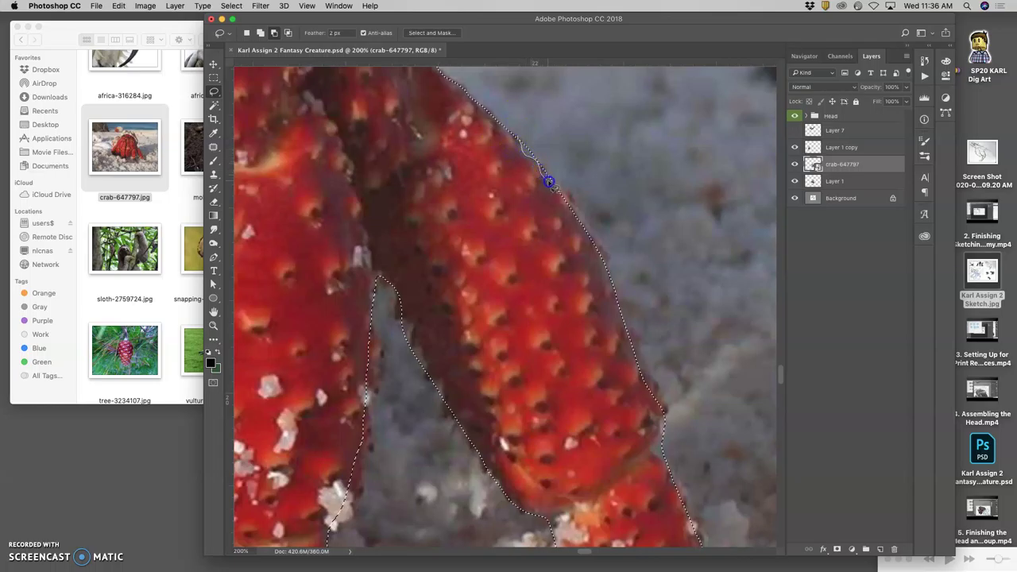
mouse_move(561, 194)
left_mouse_down()
mouse_move(538, 135)
mouse_move(549, 182)
mouse_move(602, 255)
mouse_move(666, 402)
mouse_move(664, 459)
mouse_move(687, 479)
mouse_move(685, 511)
mouse_move(660, 488)
left_mouse_up()
left_click_drag(633, 425, 613, 350)
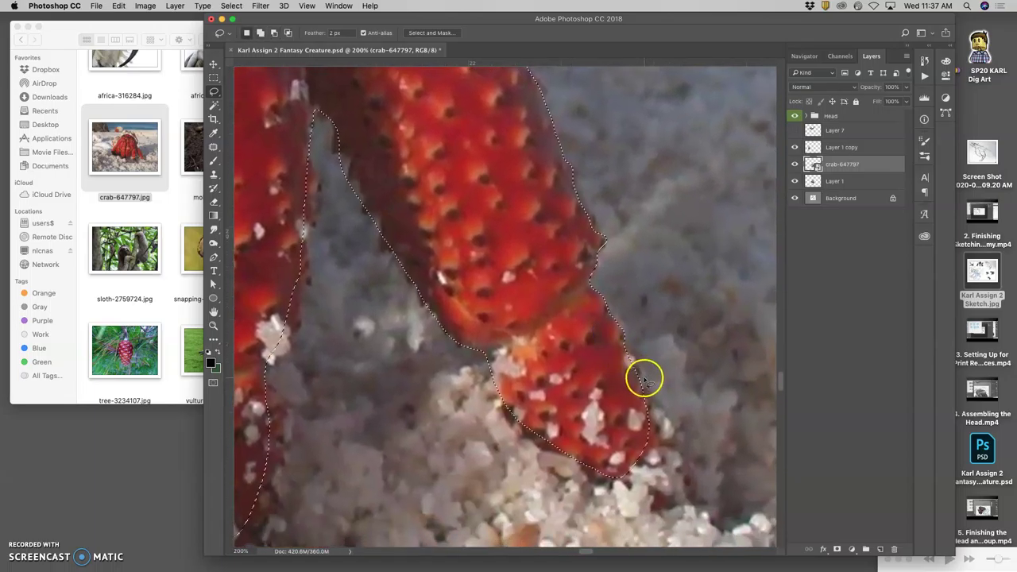
Copy the selected crab onto a new layer and delete the original crab-647797 layer.
key("super+minus")
key("super+minus")
key("super+minus")
key("super+minus")
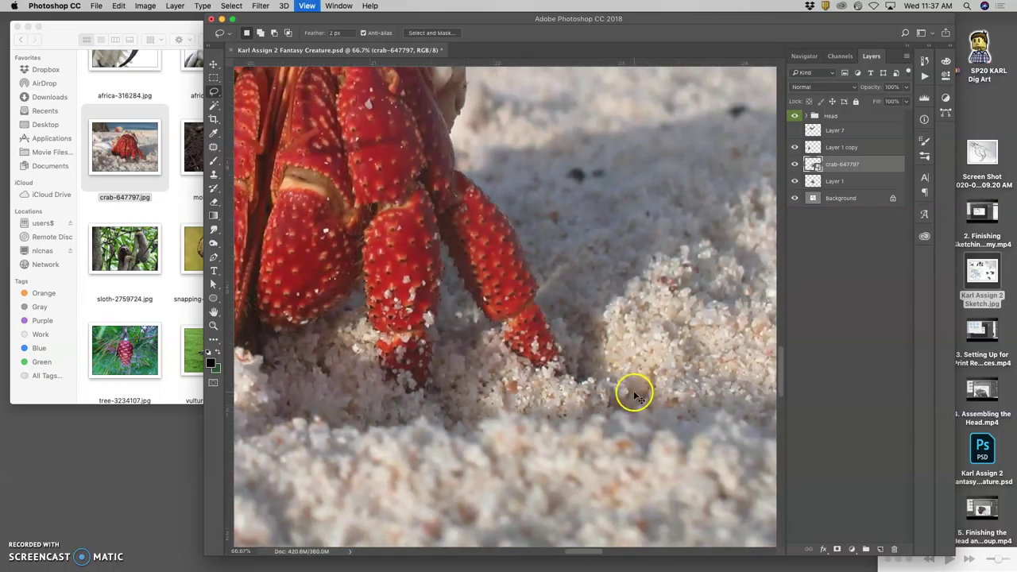
key("super+minus")
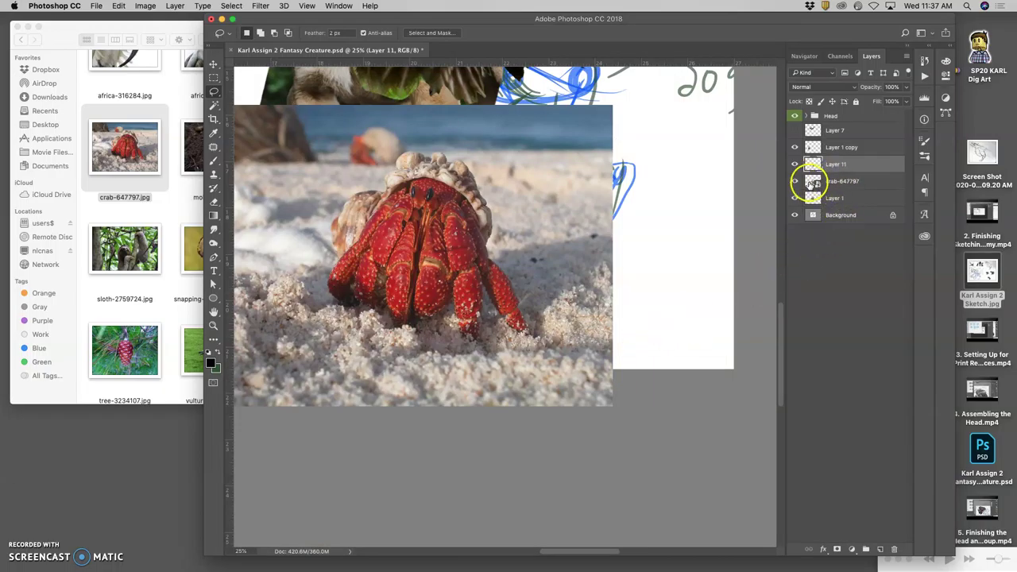
left_click(829, 182)
key("BackSpace")
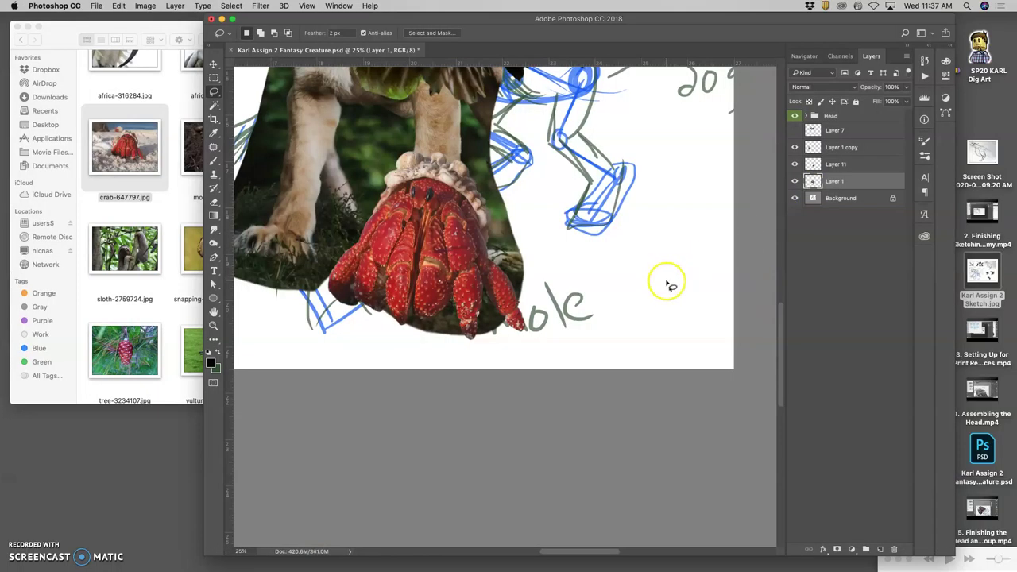
Try copying the area around the crab's eyes to its own layer and transforming it, and delete that copy.
key("super+minus")
key("super+minus")
key("super+minus")
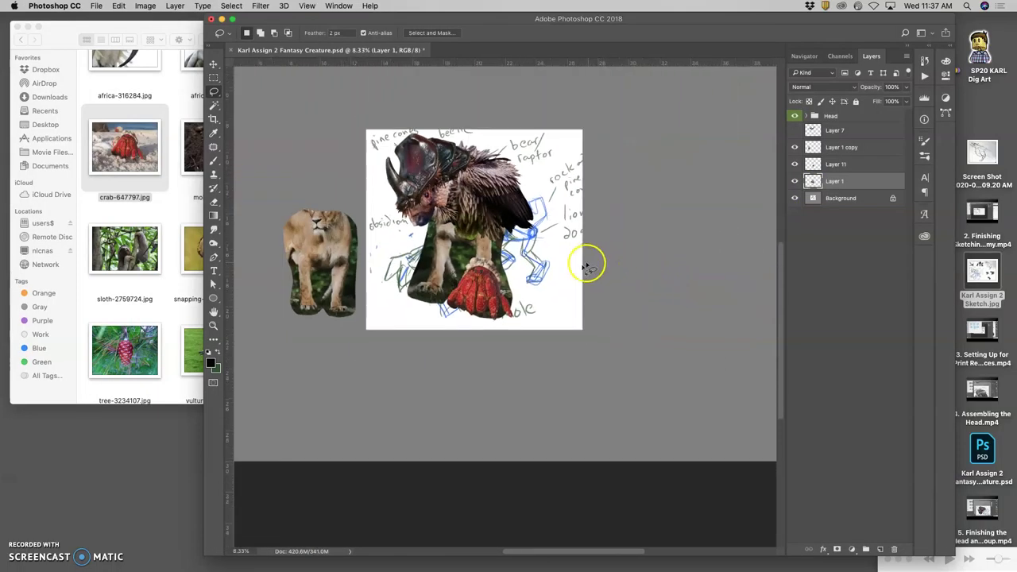
mouse_move(505, 290)
left_mouse_down()
mouse_move(452, 218)
mouse_move(449, 228)
mouse_move(498, 259)
left_mouse_up()
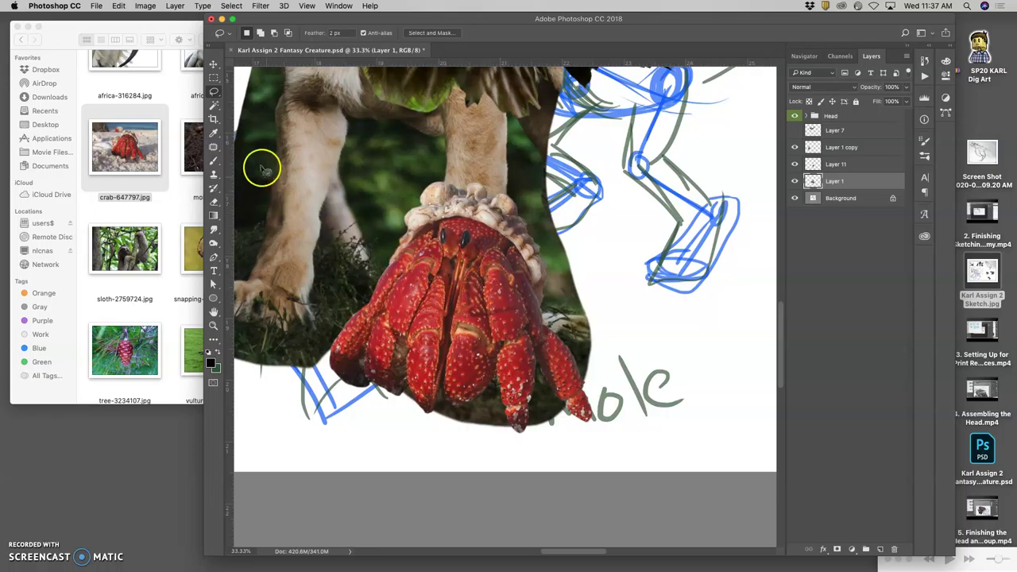
left_click_drag(451, 230, 485, 237)
left_click_drag(472, 276, 464, 288)
key("super+j")
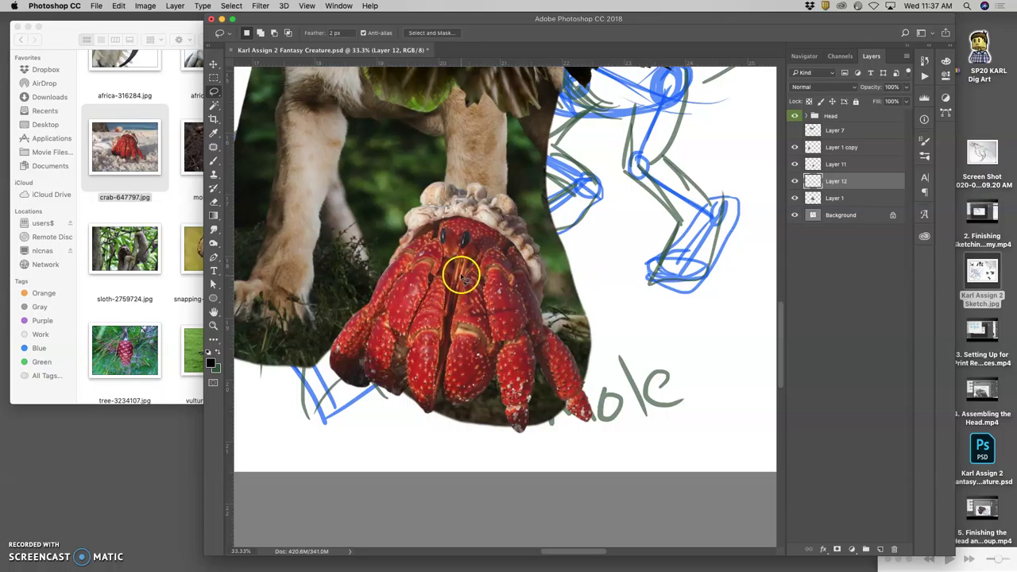
key("super+t")
mouse_move(481, 244)
left_mouse_down()
mouse_move(482, 231)
mouse_move(469, 227)
mouse_move(480, 238)
mouse_move(465, 261)
mouse_move(468, 240)
left_mouse_up()
key("Return")
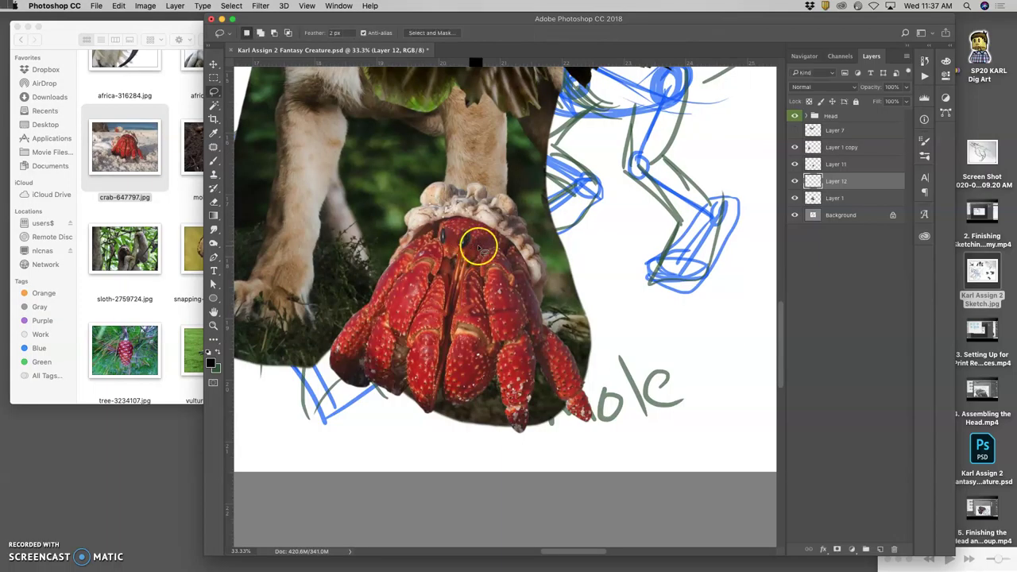
left_click(796, 181)
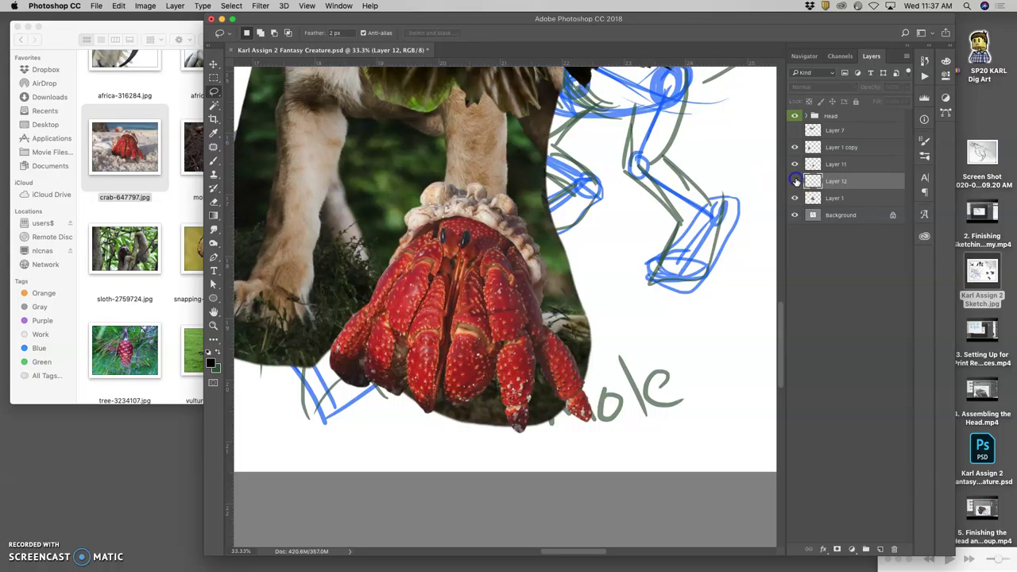
key("BackSpace")
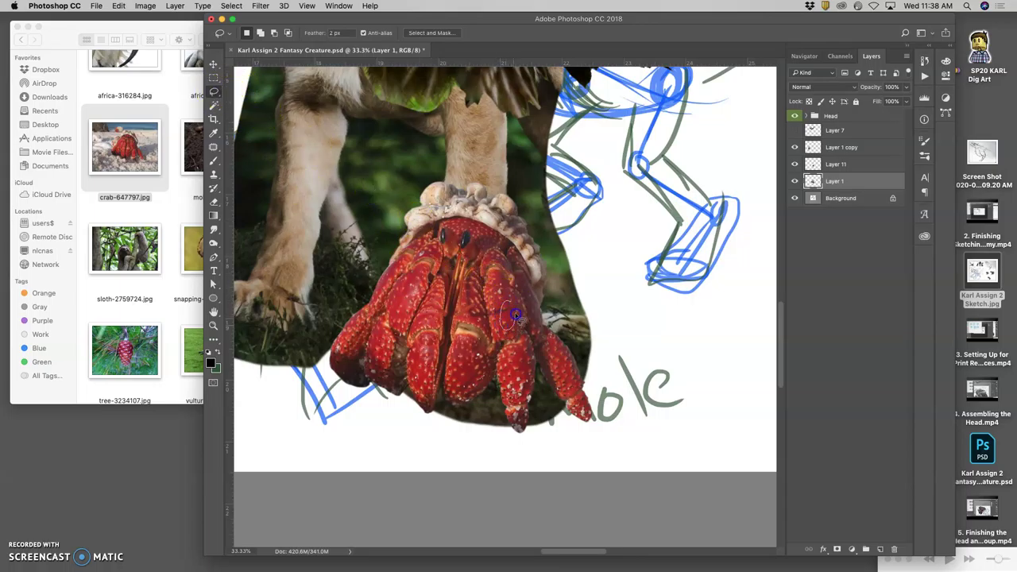
Copy the outlined patch on the crab's claw to a new layer and try to shift it with the Move tool.
key("ctrl+j")
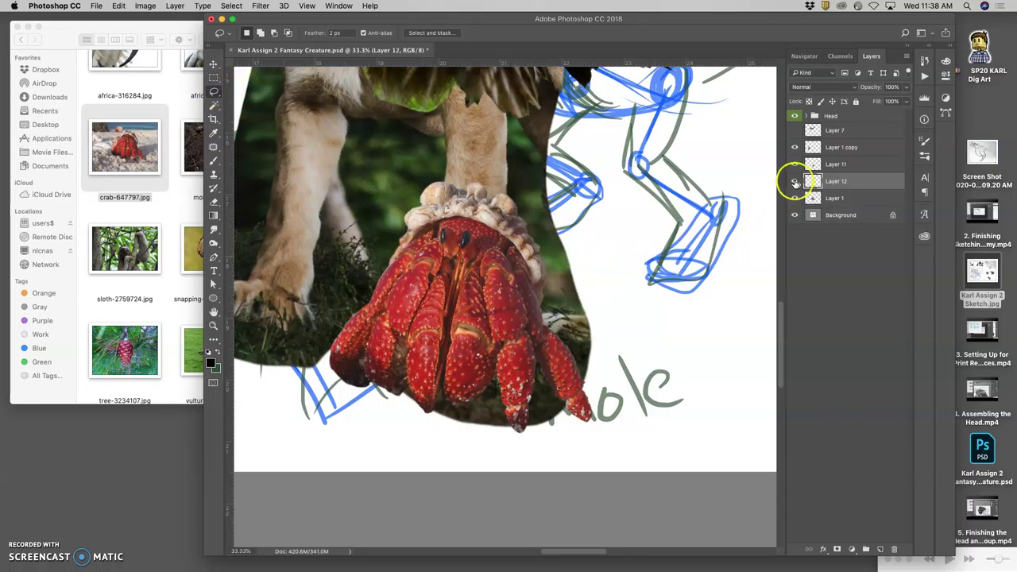
left_click(213, 64)
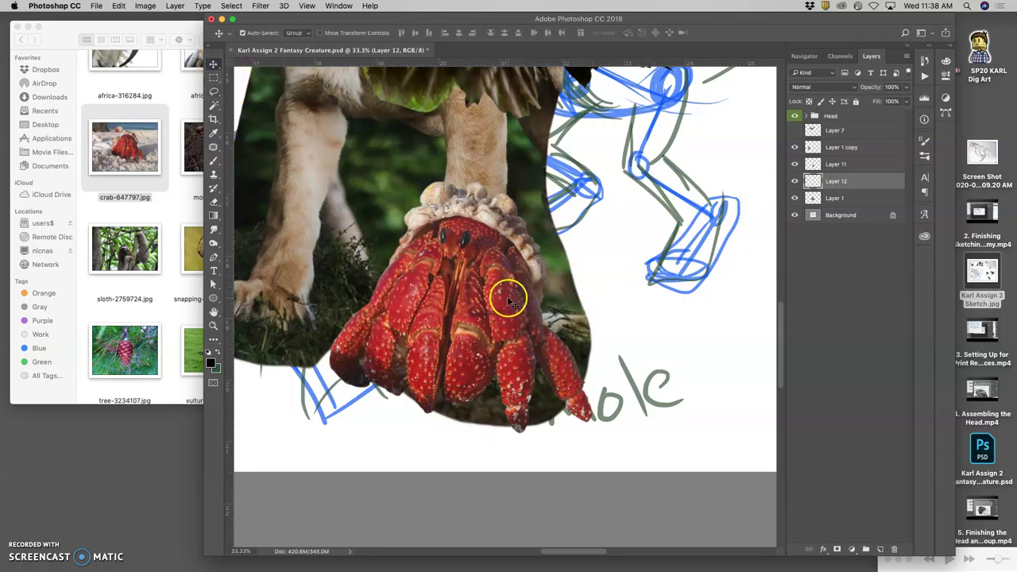
left_click_drag(501, 321, 493, 309)
key("ctrl+z")
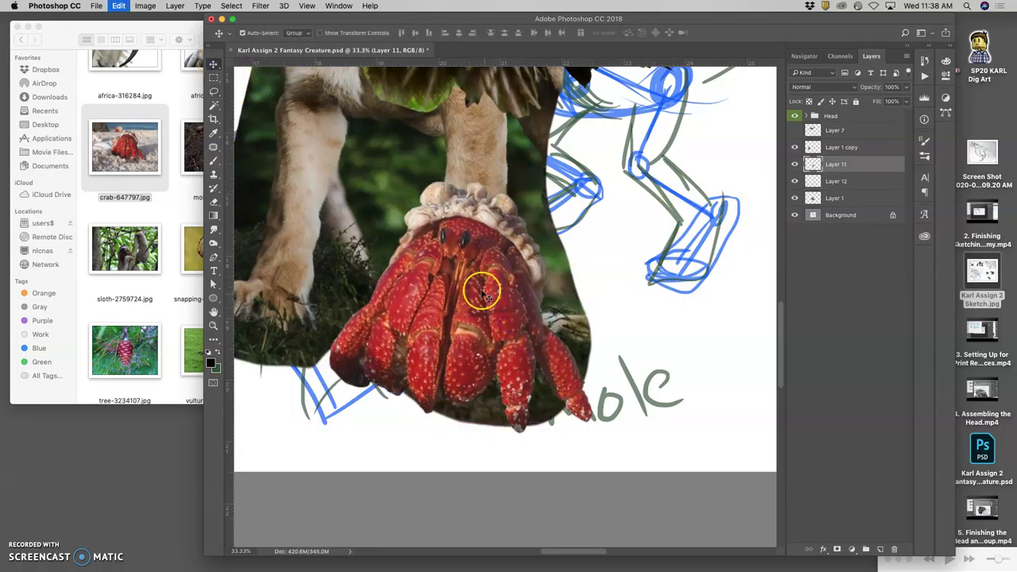
Set the Move tool's Auto-Select to Layer and try moving the copied claw patch on Layer 12 again.
left_click(835, 181)
left_click(294, 33)
key("Return")
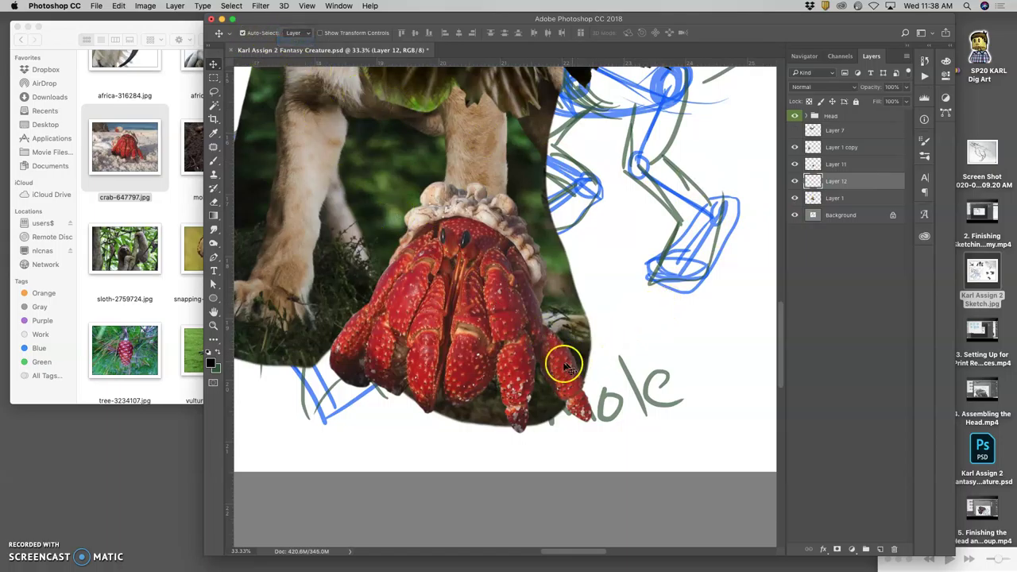
left_click_drag(514, 352, 502, 343)
key("super+z")
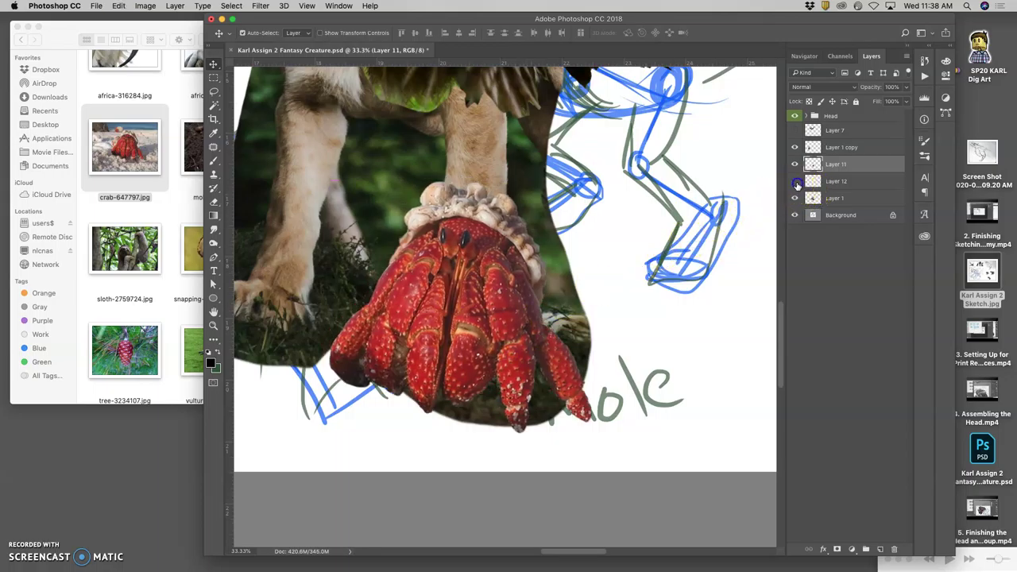
Delete the copied claw patch on Layer 12, checking which layer holds the crab.
left_click(795, 163)
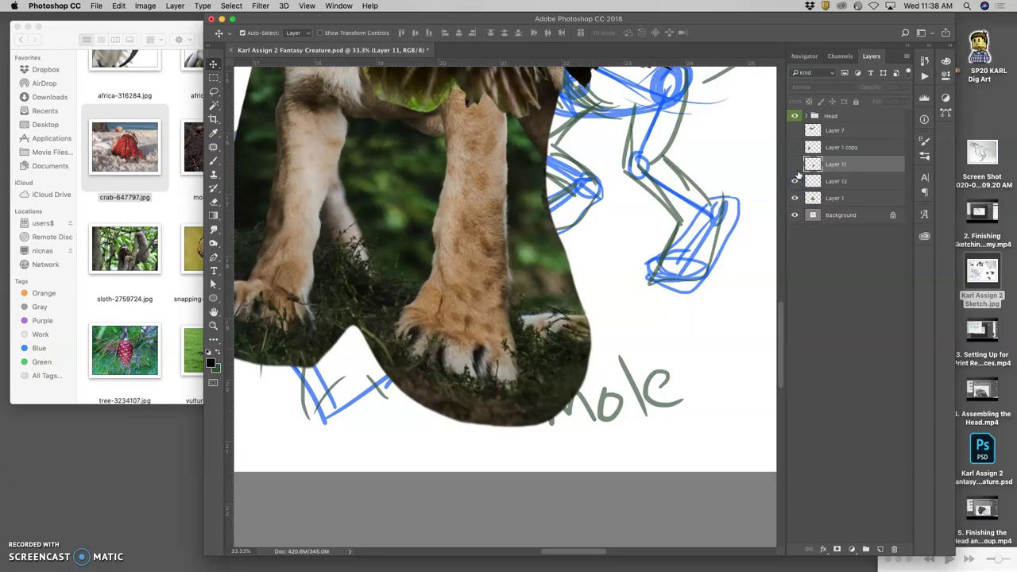
left_click(795, 163)
left_click(819, 198)
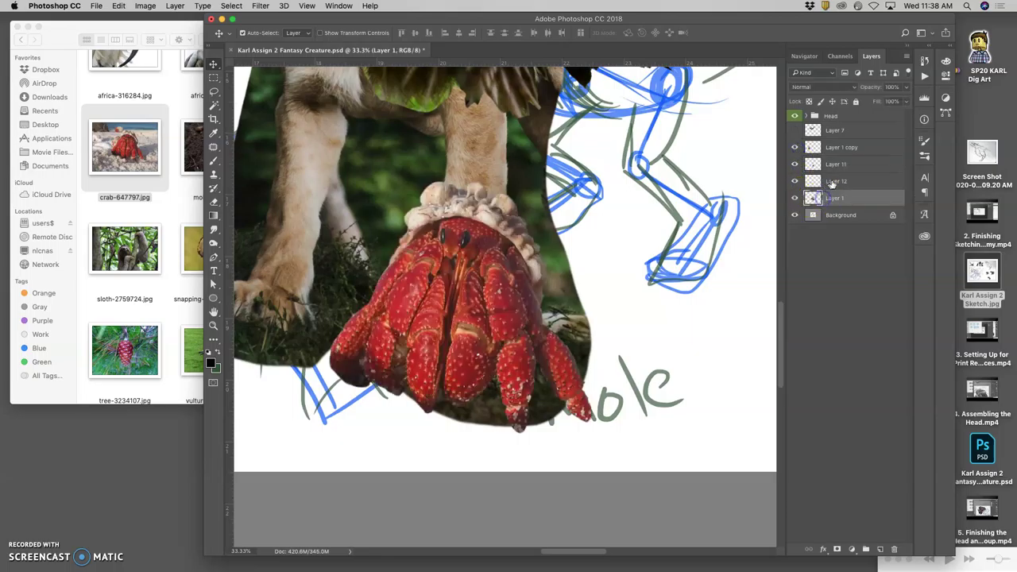
left_click(832, 182)
key("BackSpace")
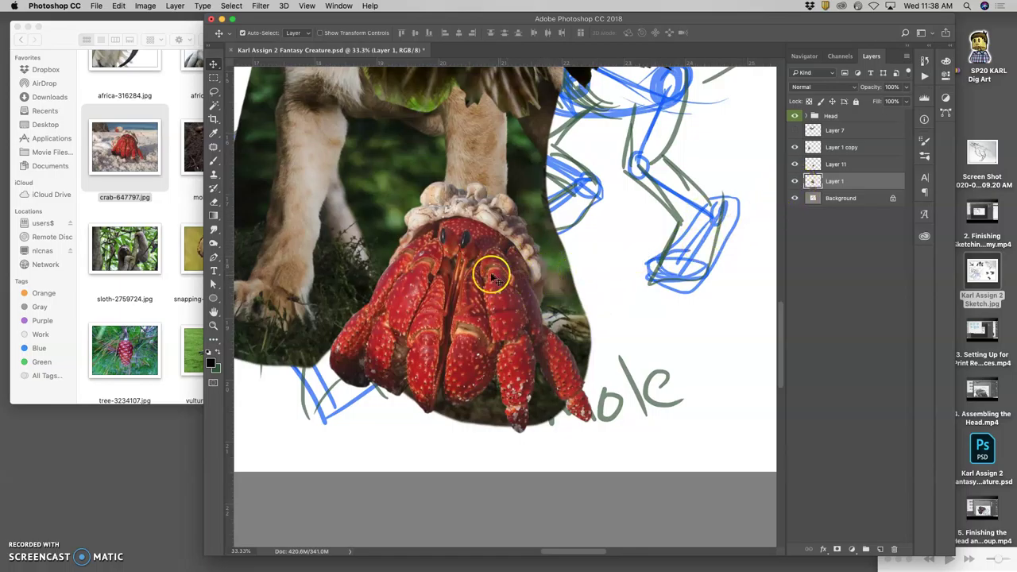
Try copying a lassoed area over the crab's claw from Layer 1 to a new layer and moving it.
left_click(214, 90)
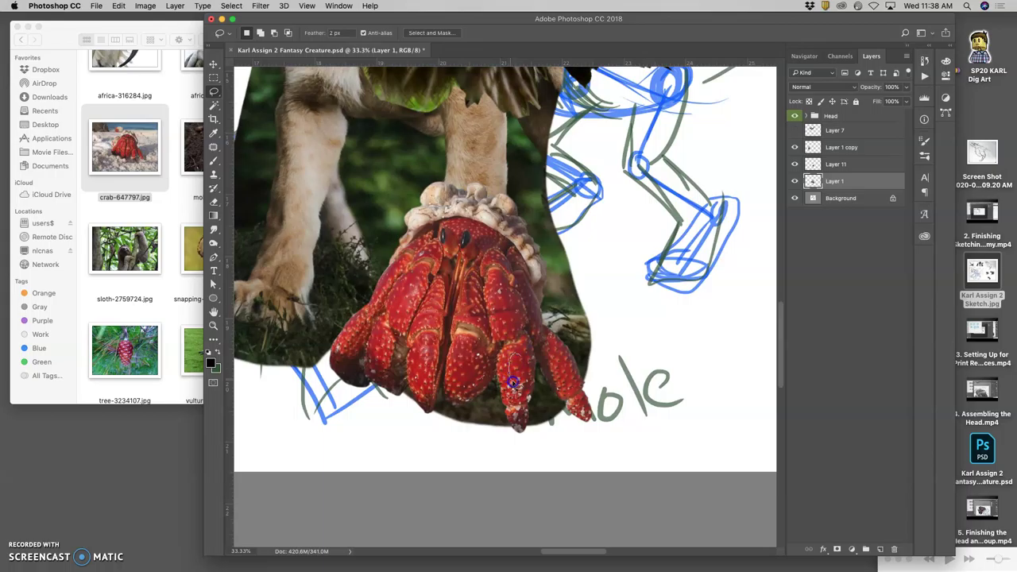
left_click_drag(525, 357, 529, 378)
key("super+j")
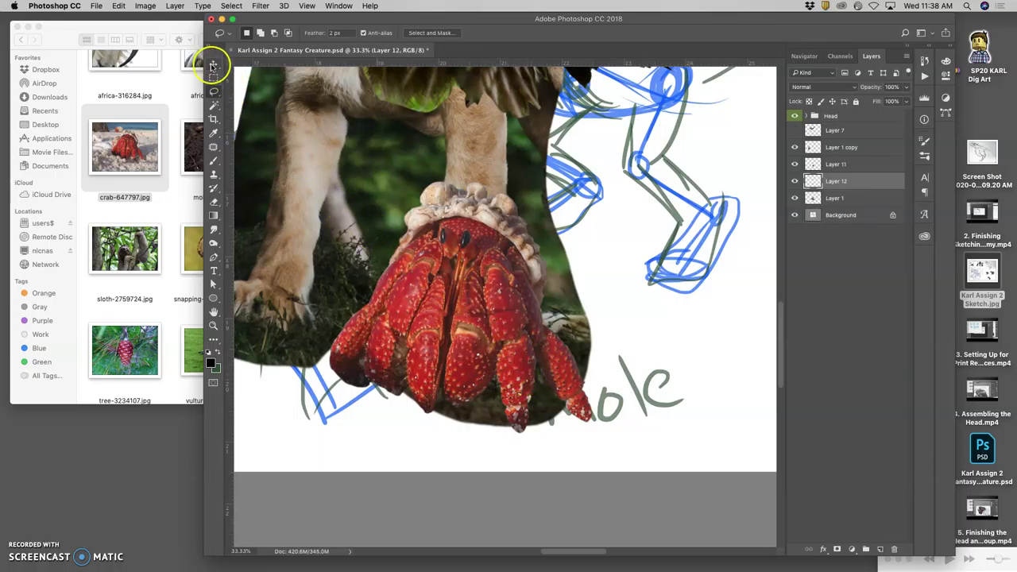
left_click(214, 64)
left_click_drag(517, 371, 508, 356)
key("super+z")
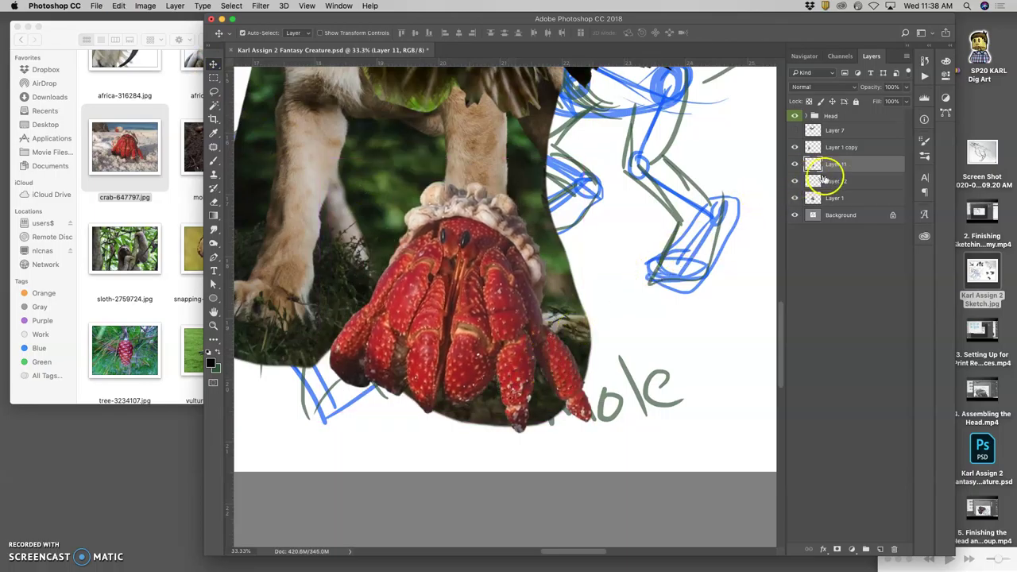
Delete the Layer 12 copy made from the wrong source layer.
left_click(795, 164)
left_click(796, 165)
left_click(822, 181)
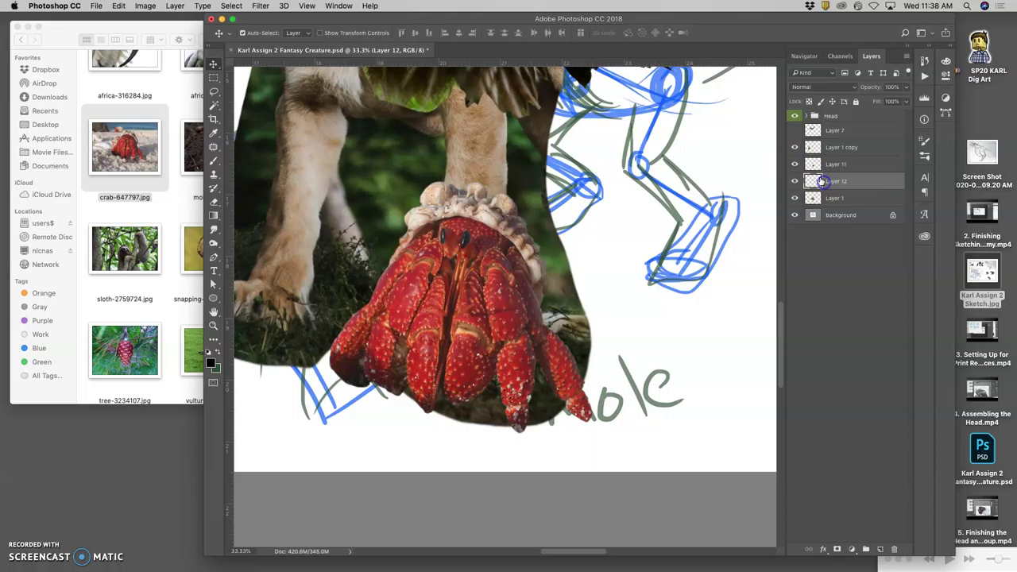
key("BackSpace")
left_click(796, 181)
left_click(795, 182)
Lasso a patch of the crab's speckled claw on Layer 11 and copy it to a new layer.
left_click(818, 164)
left_click(795, 164)
left_click(796, 164)
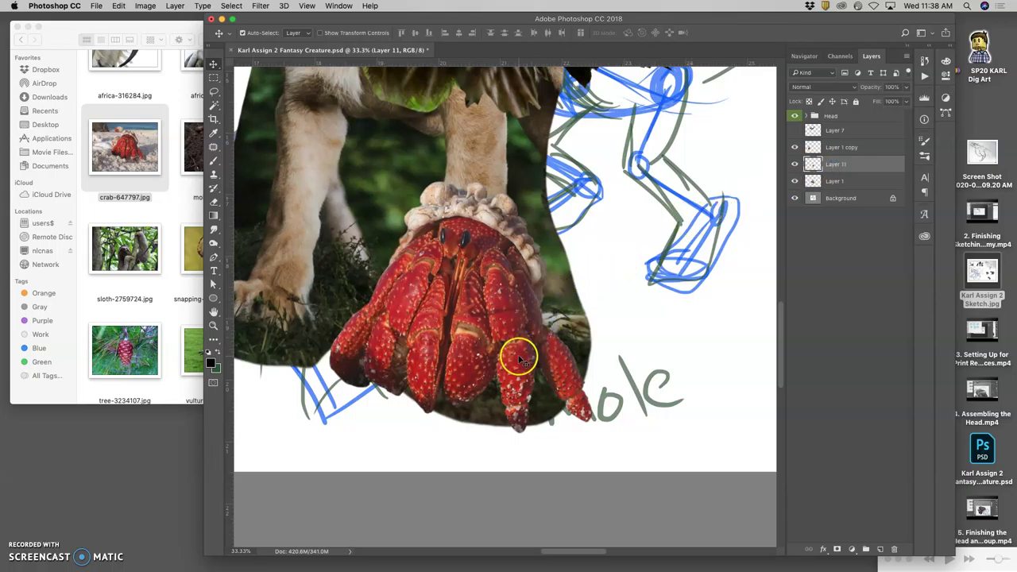
left_click(219, 93)
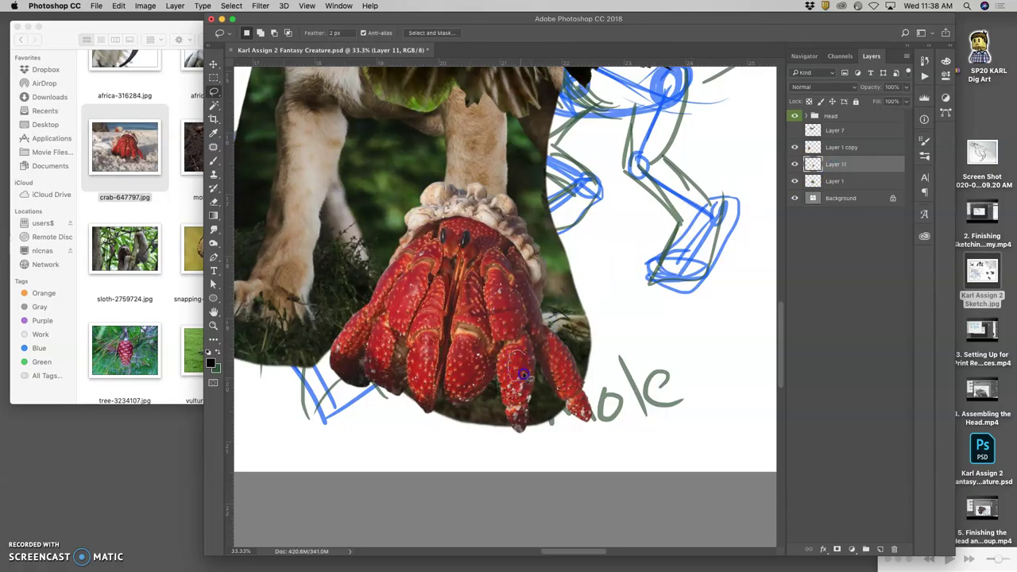
key("super+j")
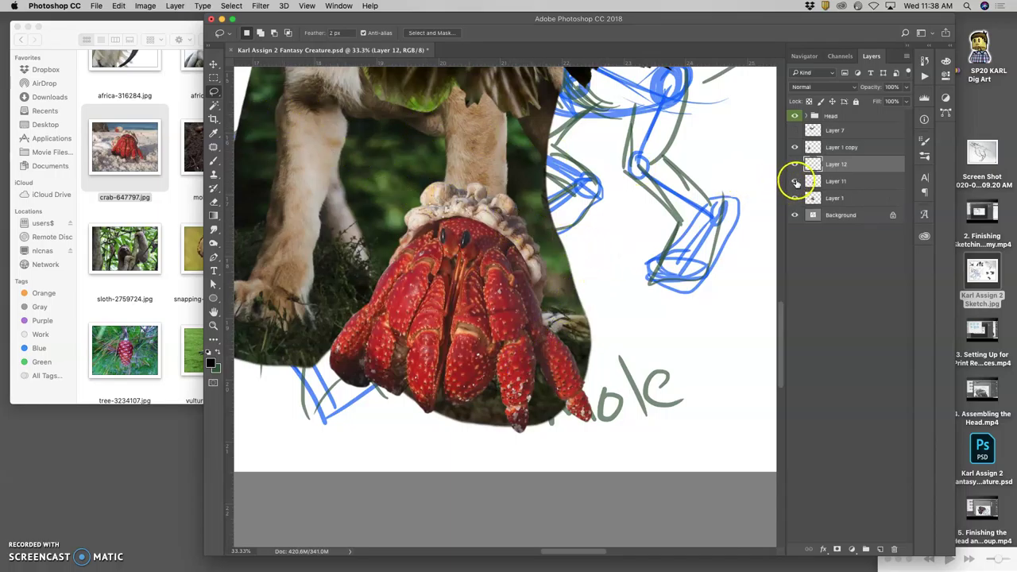
left_click(794, 182)
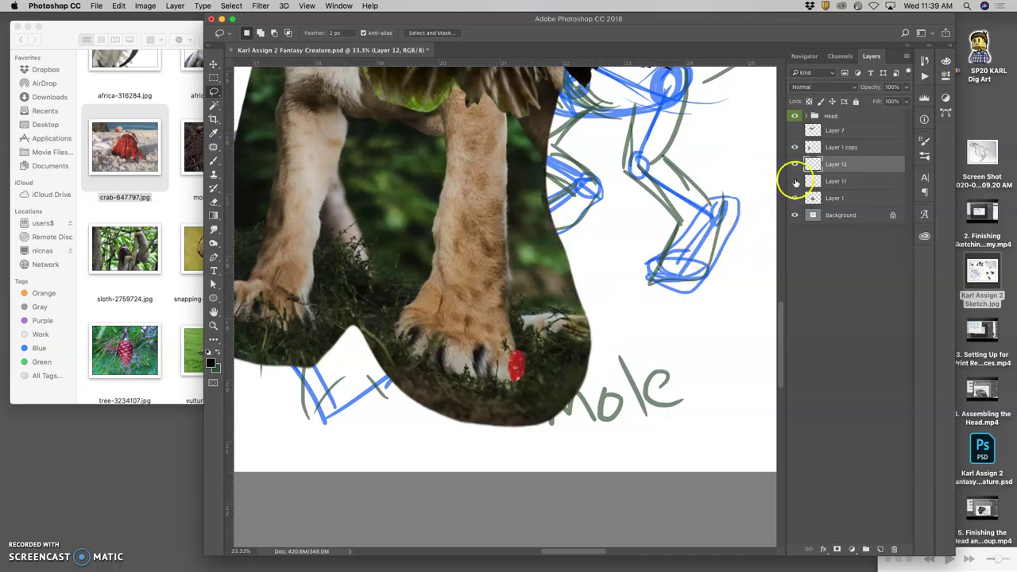
left_click(795, 181)
Move the claw patch over the crab's right-hand eye and transform it to fit, rotating it about 12.6°.
left_click(213, 64)
mouse_move(450, 292)
left_mouse_down()
mouse_move(517, 376)
mouse_move(464, 280)
left_mouse_up()
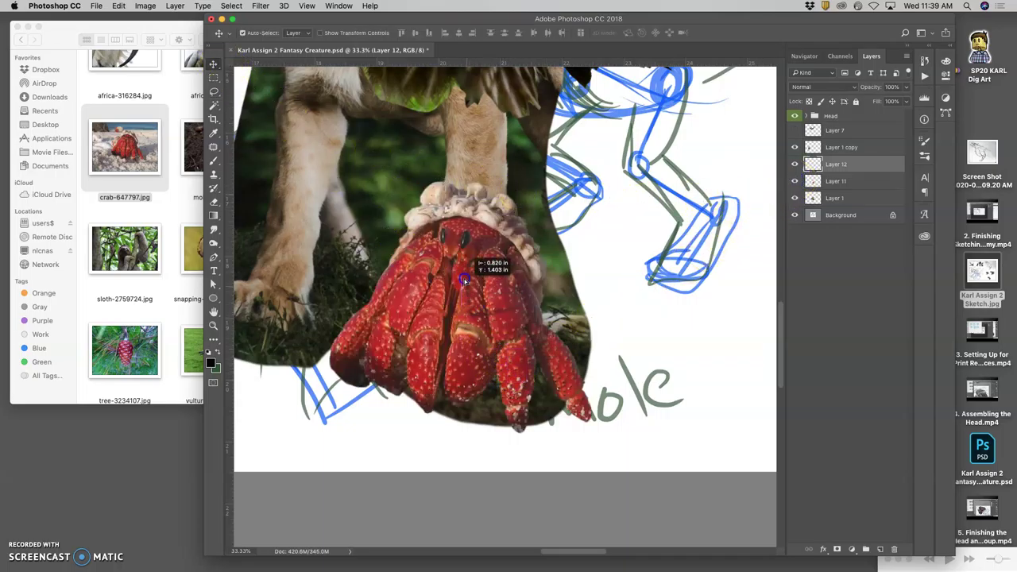
left_click_drag(464, 242, 479, 316)
key("super+t")
left_click_drag(483, 220, 484, 225)
left_click_drag(462, 236, 466, 249)
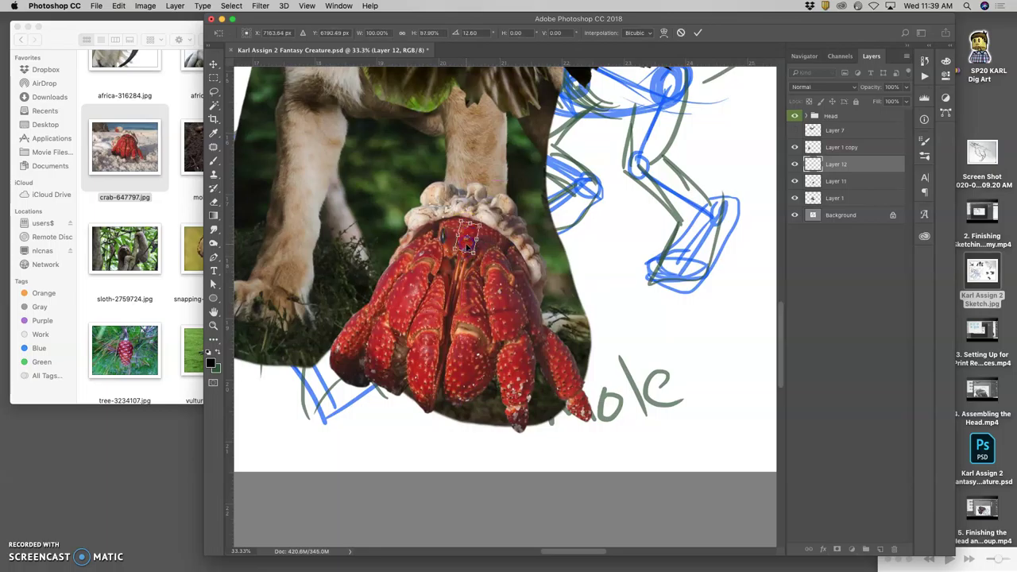
key("Return")
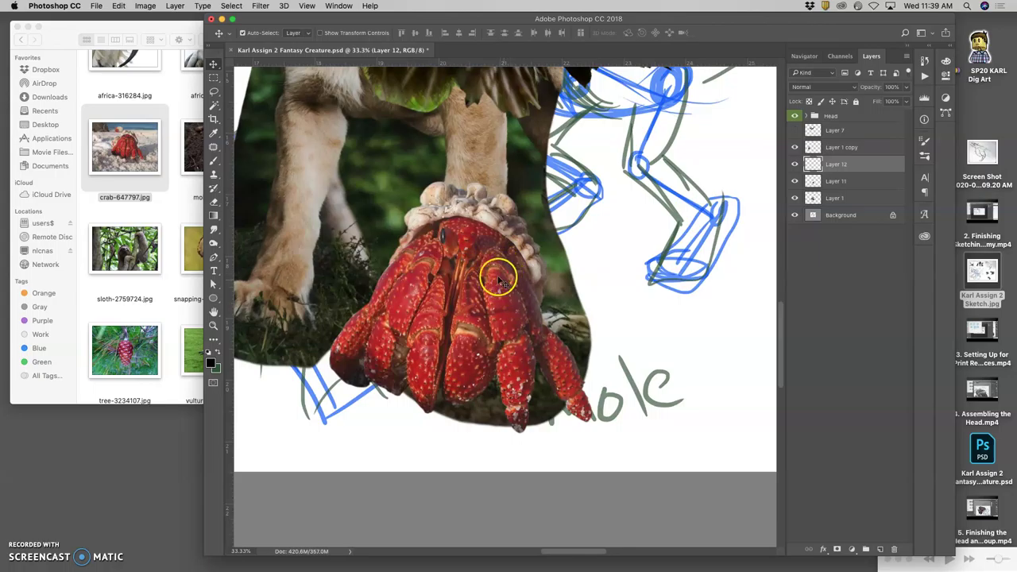
Blend the edges of the patch covering the eye using a 60 px Eraser at 48% opacity.
key("super+equal")
key("super+equal")
key("super+equal")
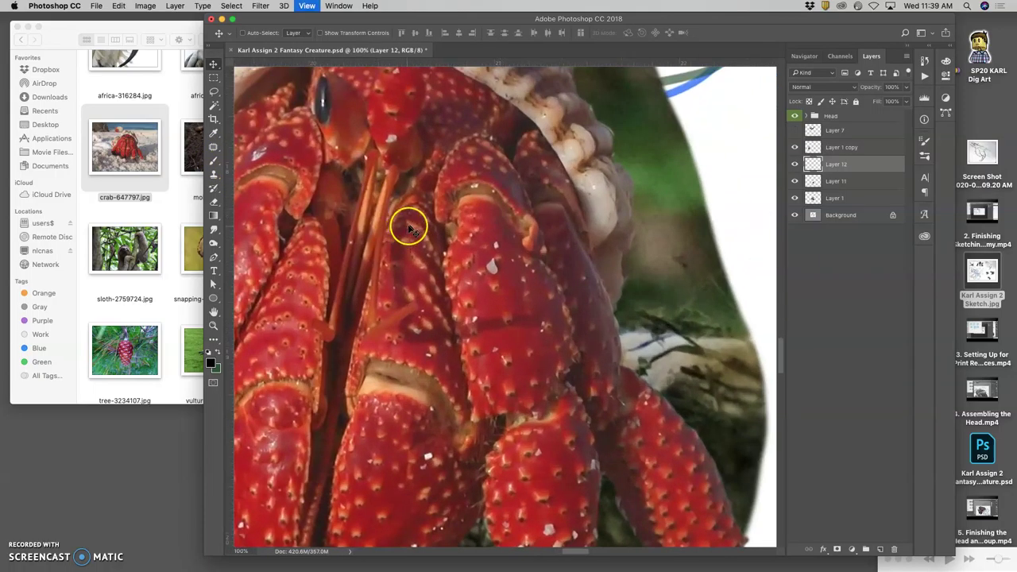
scroll(432, 209, "up", 5)
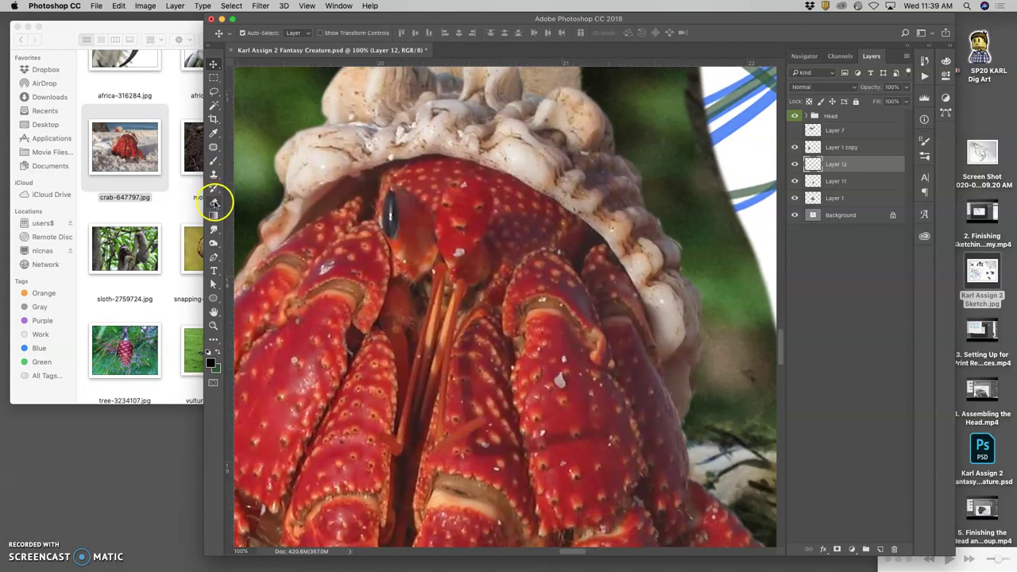
left_click(214, 202)
left_click(246, 32)
left_click(283, 66)
left_click(494, 226)
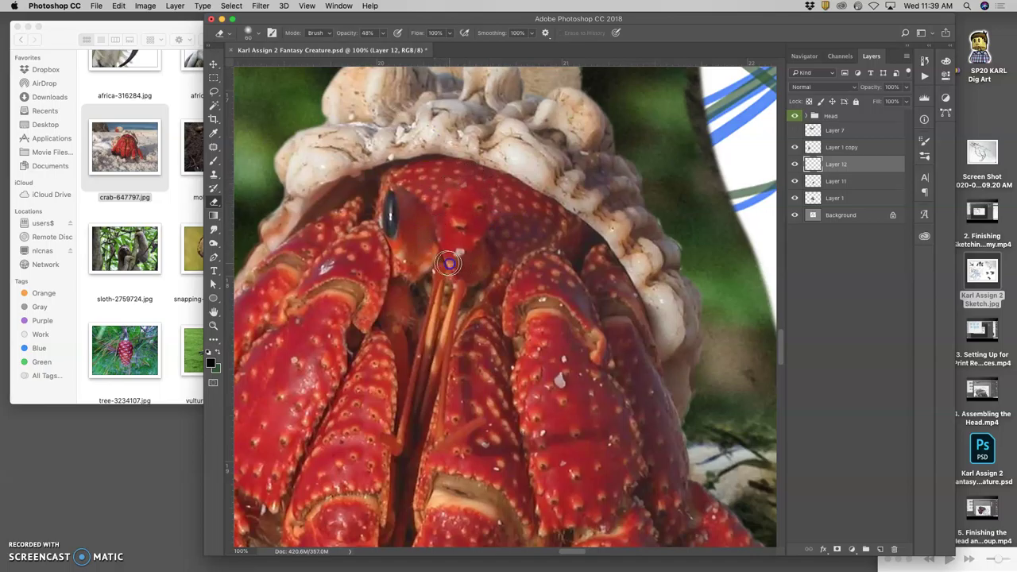
mouse_move(477, 251)
left_mouse_down()
mouse_move(479, 276)
mouse_move(449, 296)
mouse_move(490, 223)
left_mouse_up()
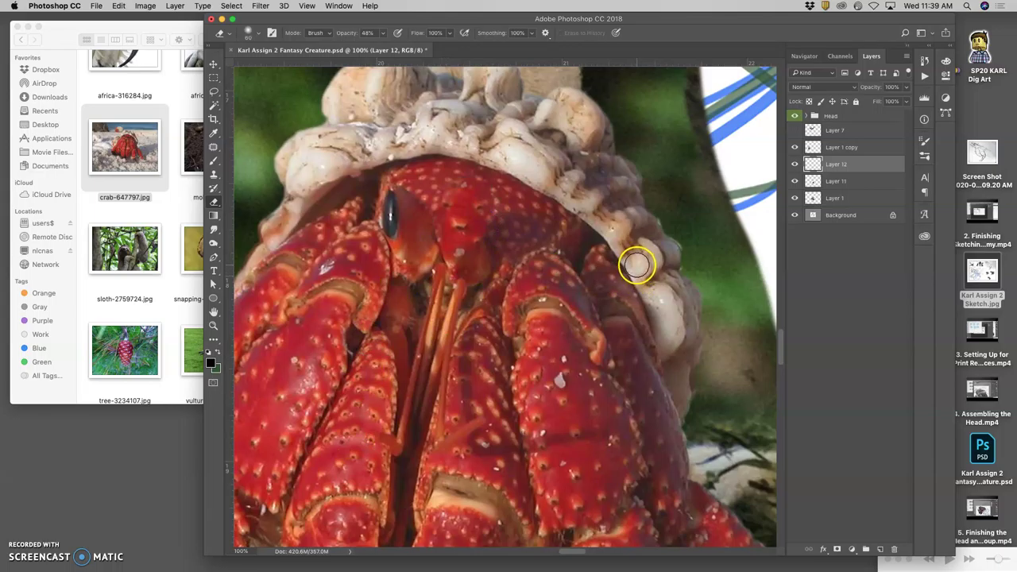
Duplicate the eye patch, place the copy over the crab's remaining eye and transform it to cover the eye.
key("ctrl+j")
left_click(213, 64)
left_click_drag(461, 220, 397, 210)
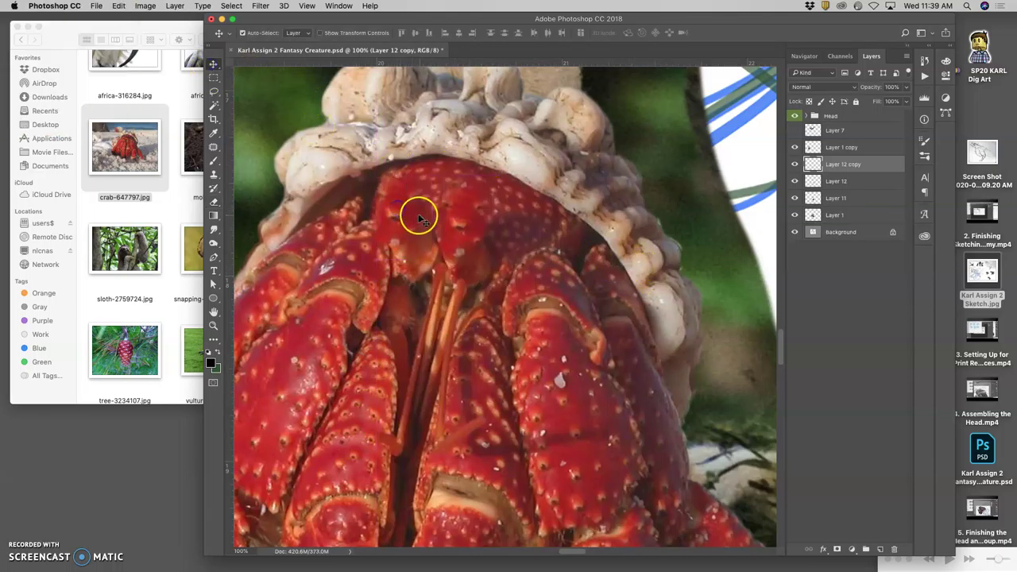
key("ctrl+t")
left_click_drag(443, 170, 342, 270)
left_click_drag(401, 221, 392, 213)
key("Return")
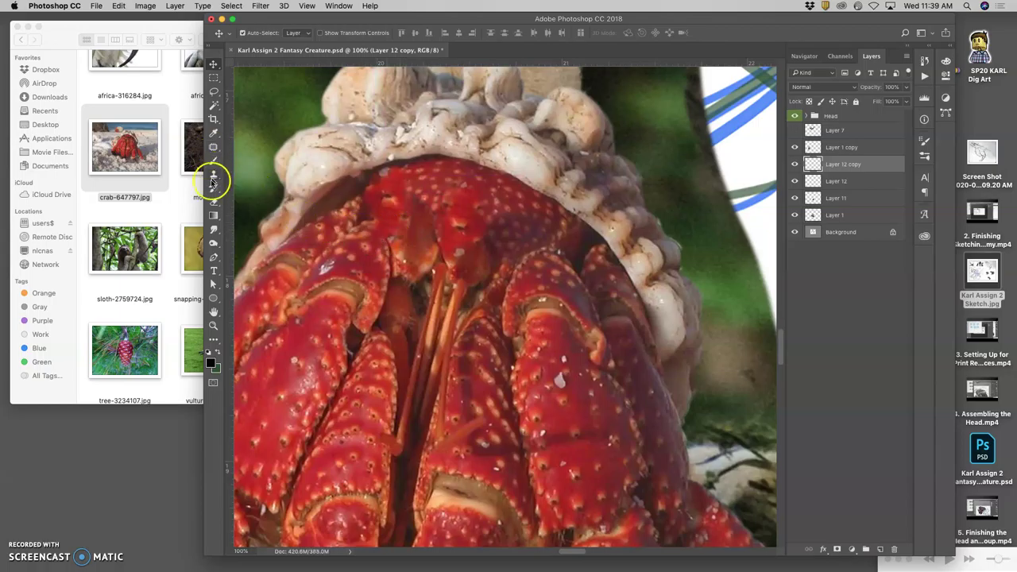
Soften the second patch's edges with the Eraser and merge both patches with the crab on Layer 11.
left_click(213, 201)
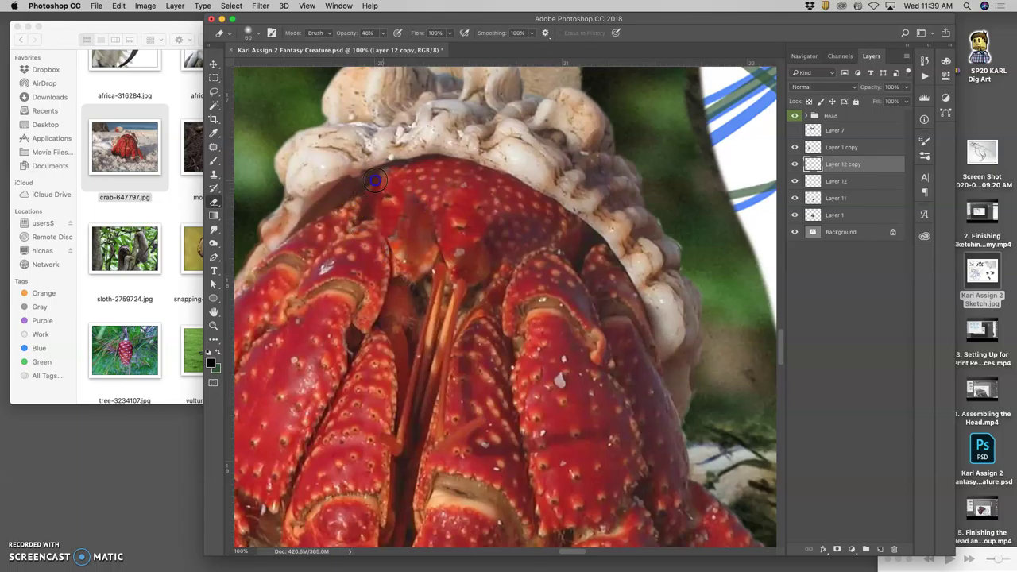
left_click(213, 63)
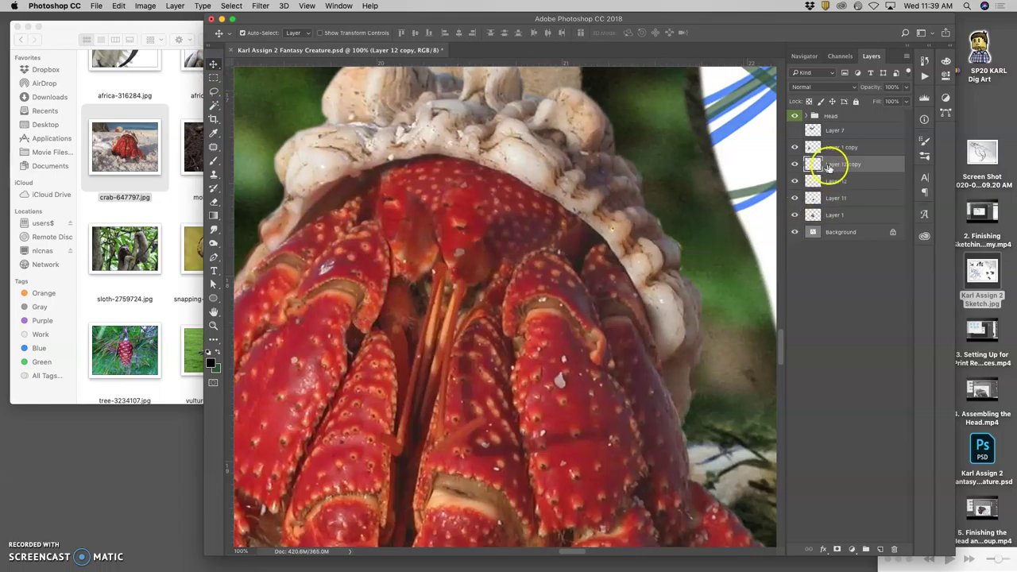
left_click(836, 200, "shift")
key("super+e")
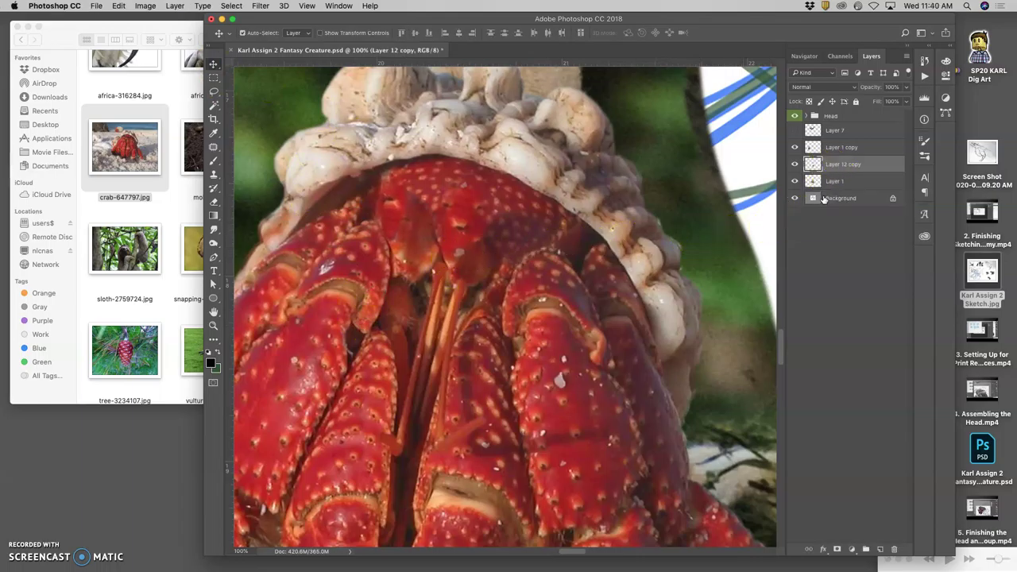
left_click(795, 166)
left_click(796, 166)
Warp the merged crab on the lion's paw to reshape its lower claws.
key("super+minus")
key("super+minus")
key("super+minus")
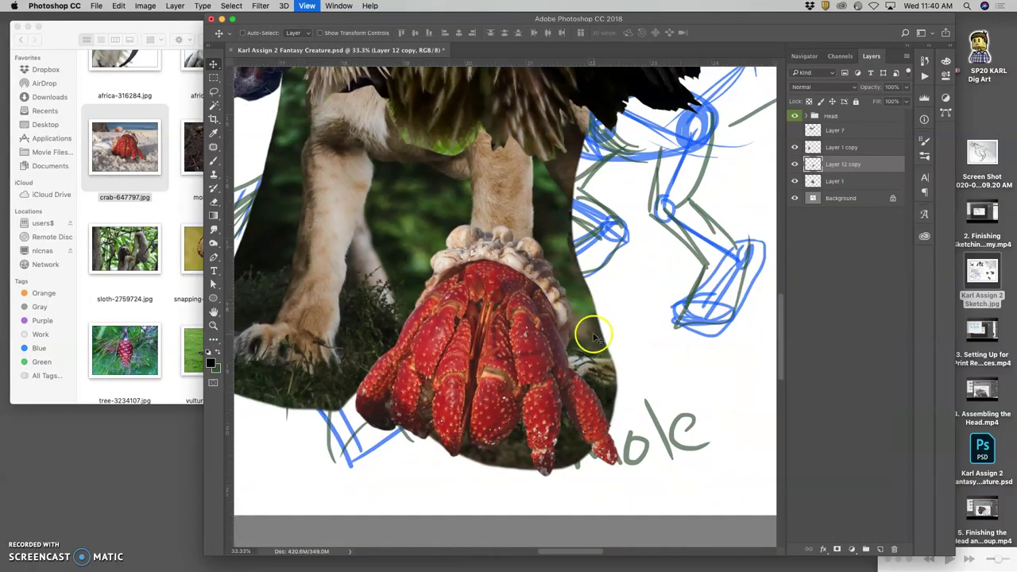
key("super+minus")
key("super+minus")
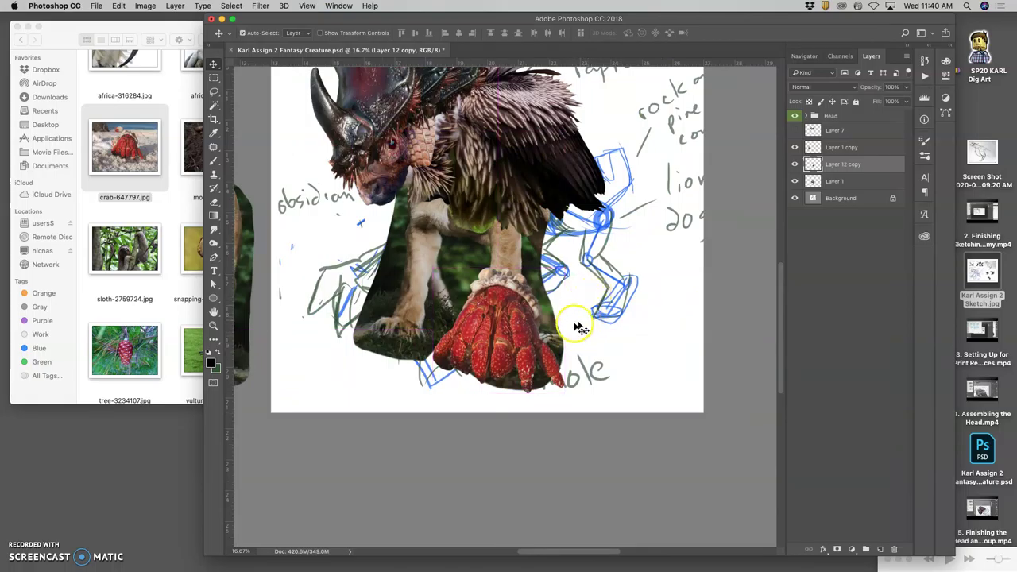
left_click_drag(493, 312, 538, 352)
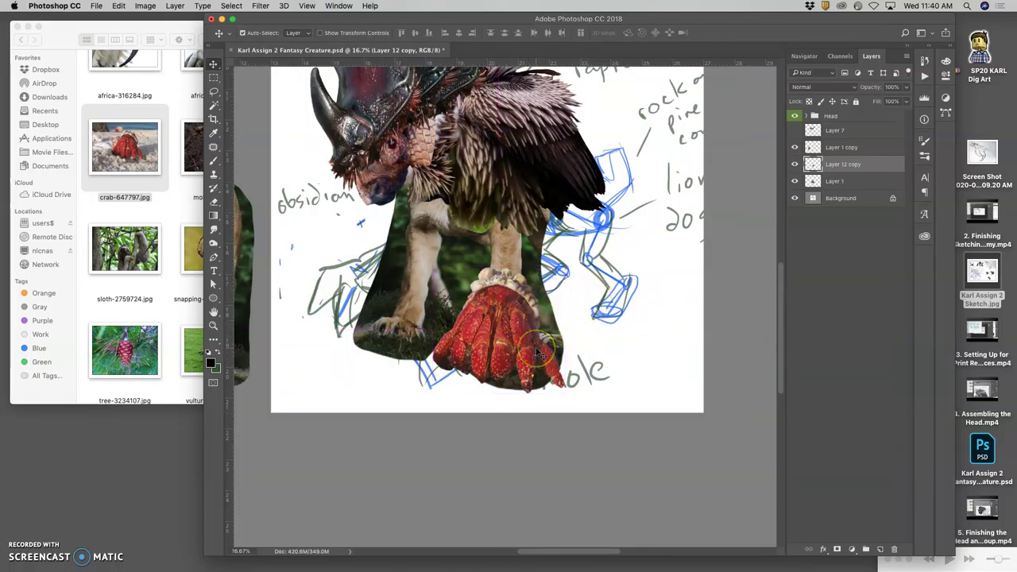
key("super+t")
right_click(521, 352)
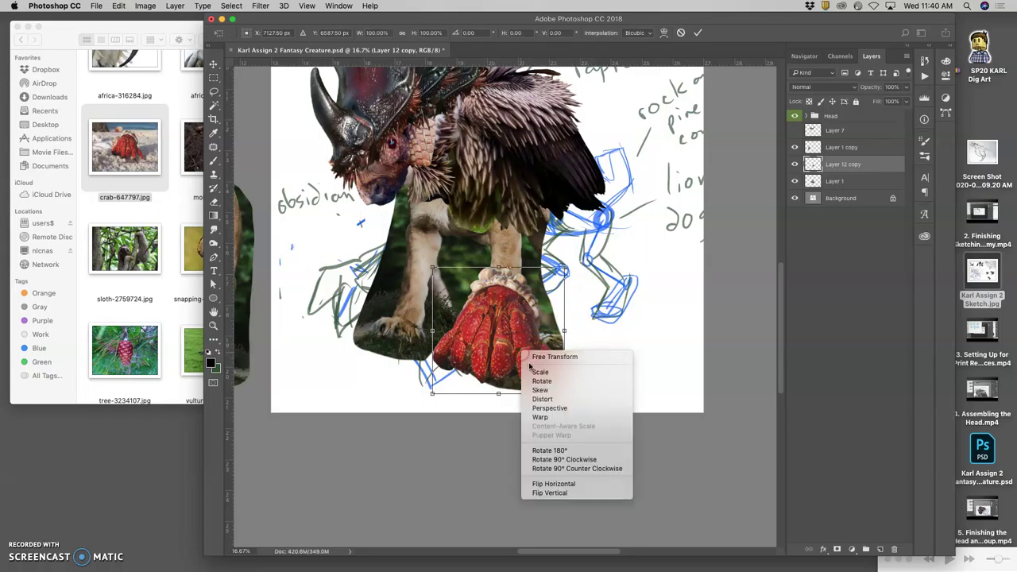
left_click(540, 417)
mouse_move(479, 356)
left_mouse_down()
mouse_move(436, 348)
mouse_move(486, 364)
left_mouse_up()
left_click_drag(552, 370, 501, 362)
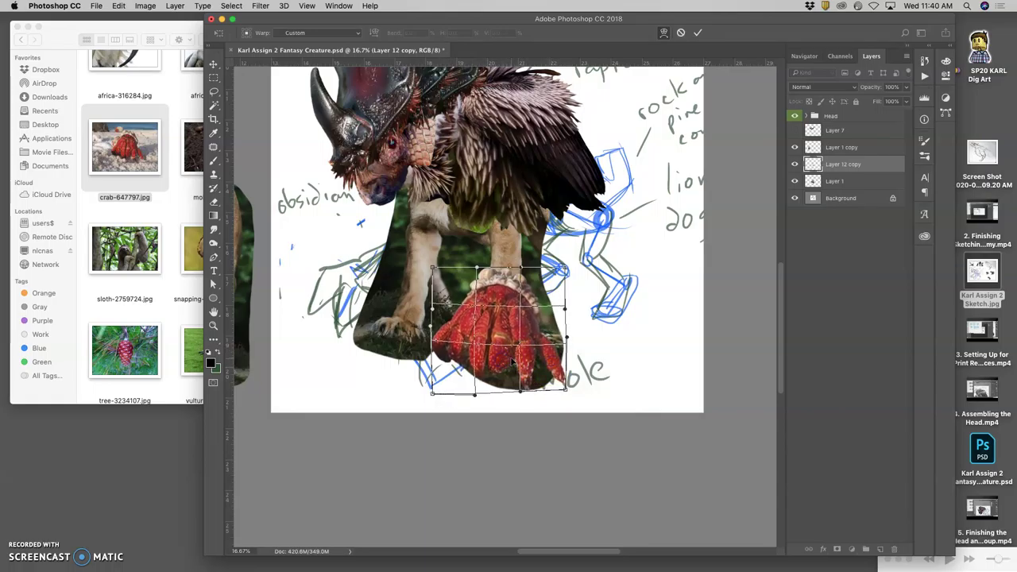
key("Return")
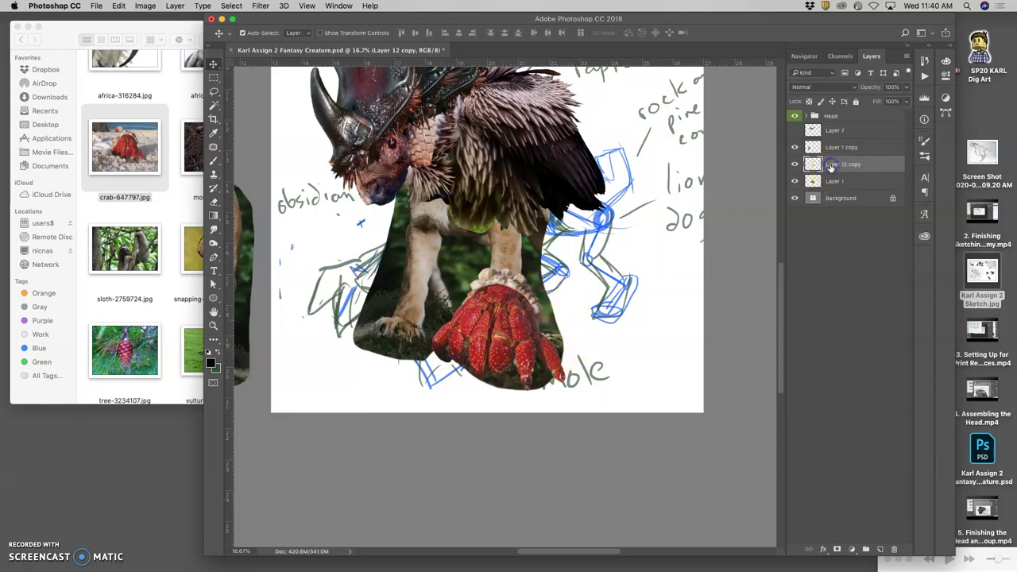
Duplicate the crab layer, flip the copy horizontally and place it over the lion's right-hand paw in the image.
key("super+j")
left_click_drag(470, 272, 357, 258)
key("super+t")
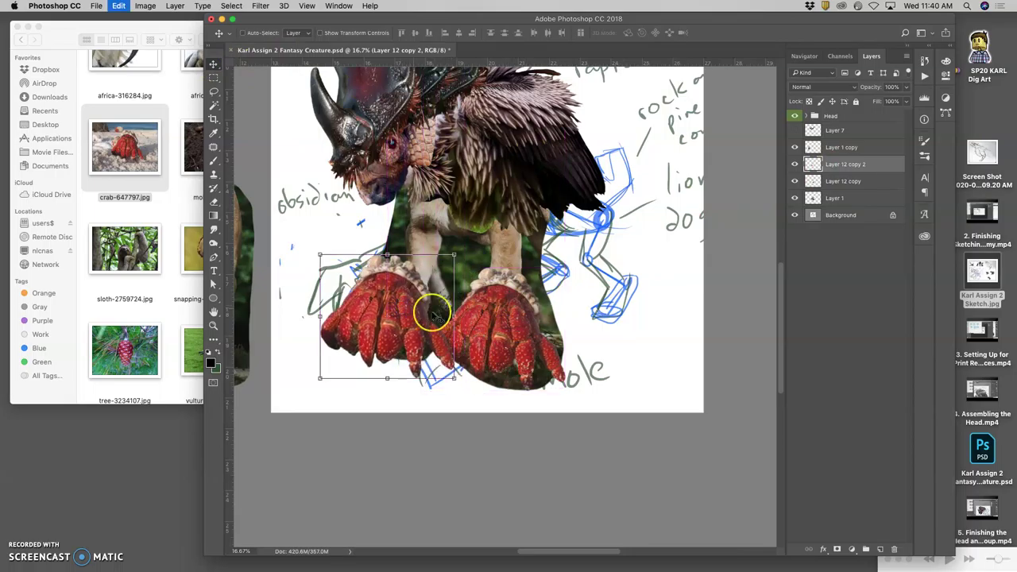
right_click(410, 334)
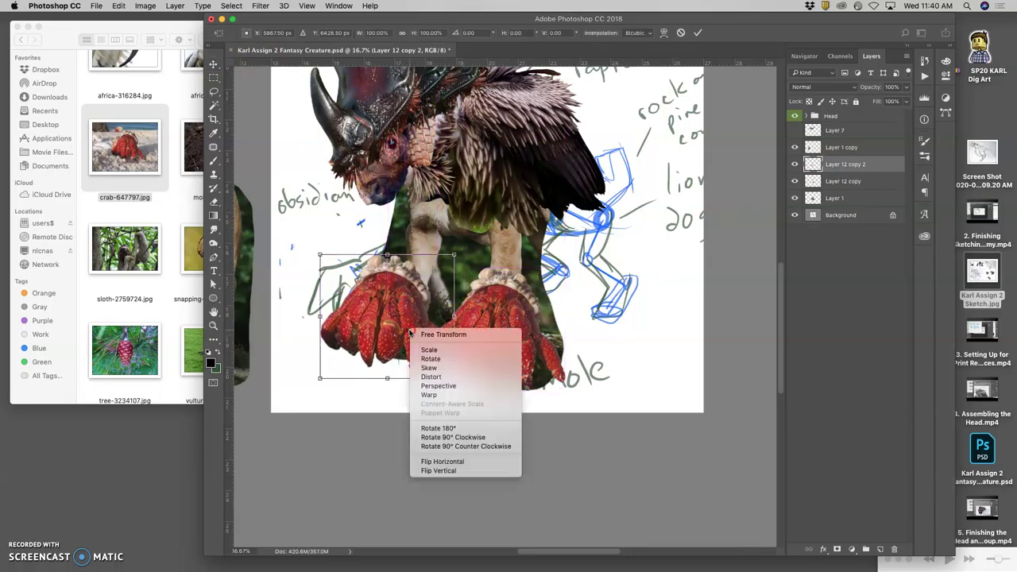
left_click(442, 460)
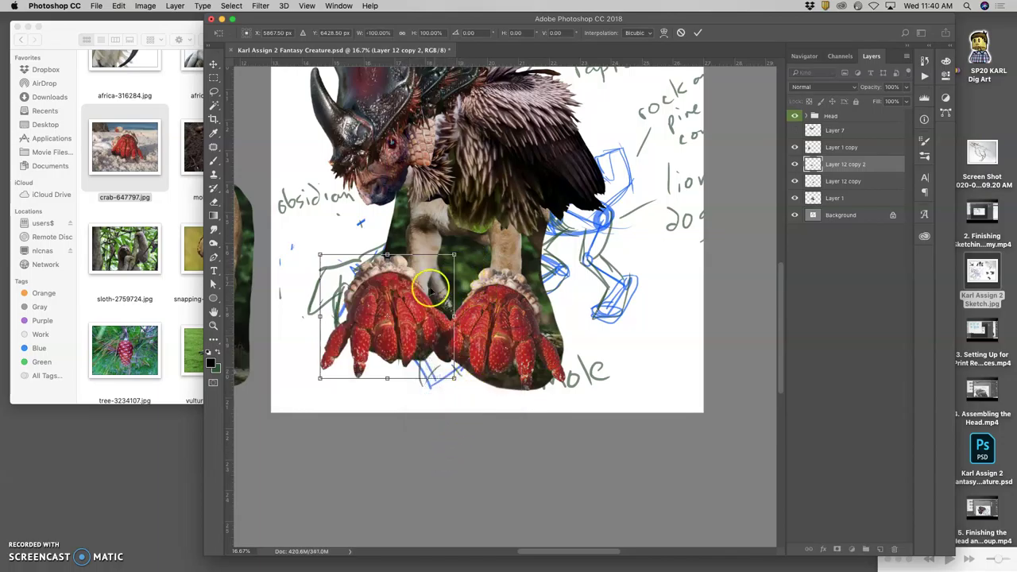
left_click_drag(410, 301, 530, 318)
key("Return")
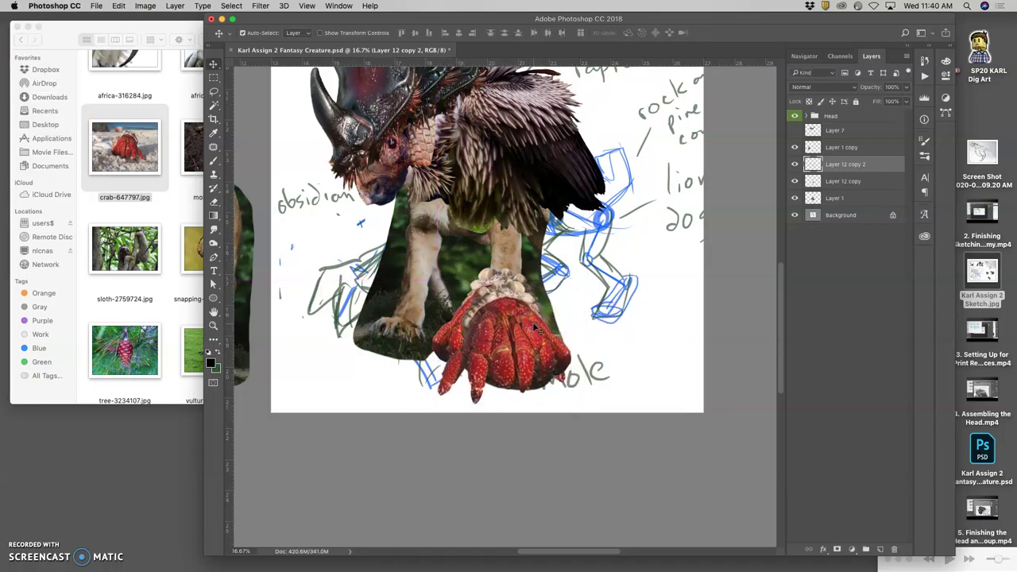
Move the Layer 12 copy crab over the lion's other front paw, scale it to about 78% and rotate it about 7.5 degrees.
left_click_drag(465, 330, 341, 337)
key("super+t")
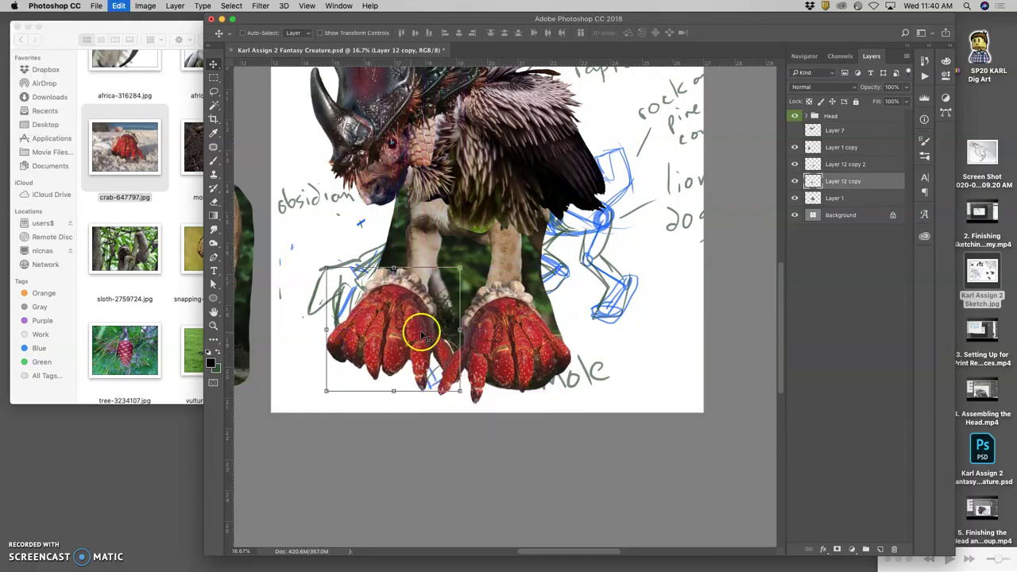
left_click_drag(471, 276, 432, 295)
left_click_drag(389, 324, 401, 302)
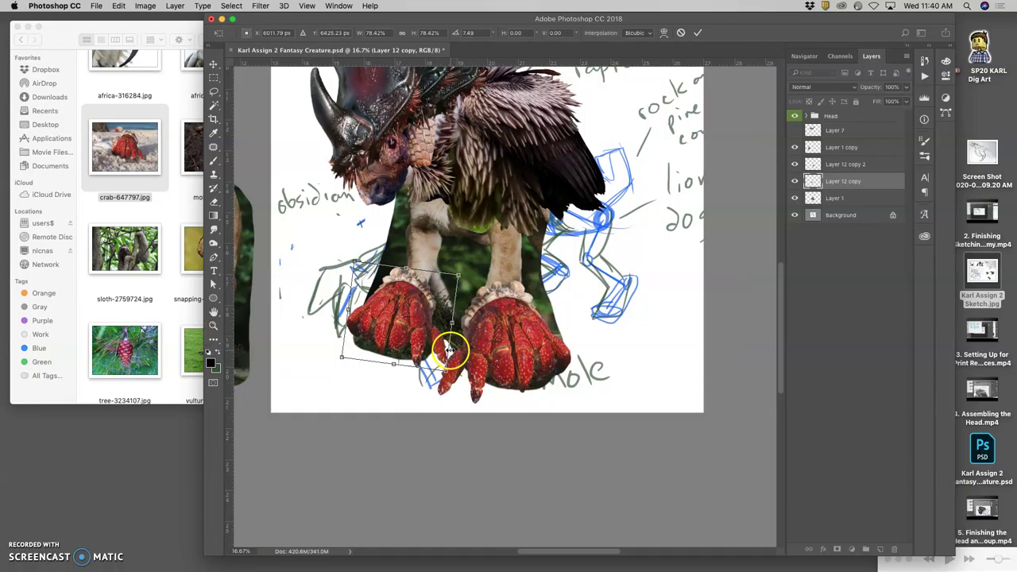
key("Return")
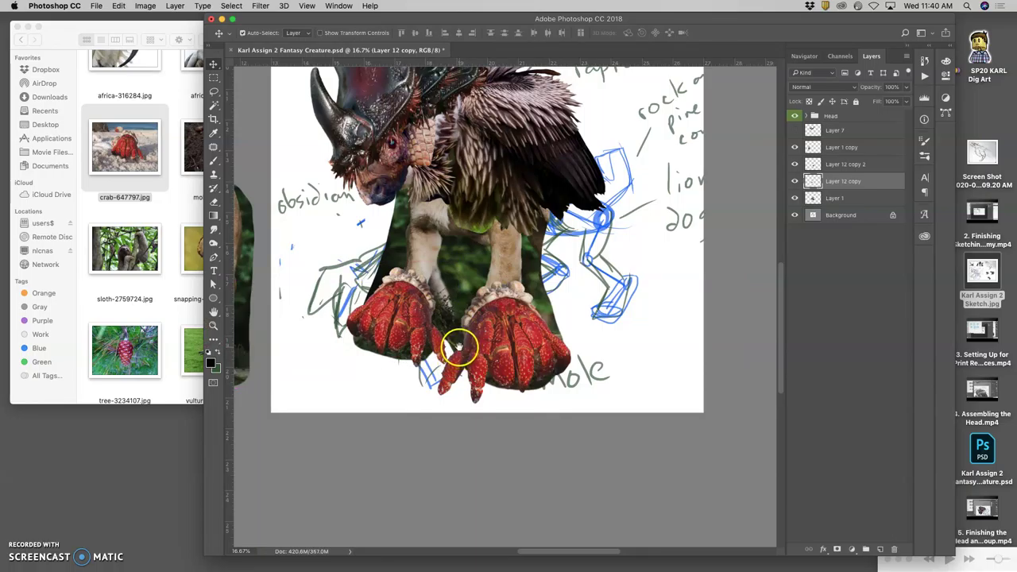
Lasso the inner claw of the smaller crab on Layer 12 copy and cut it onto its own layer.
scroll(460, 347, "up", 3)
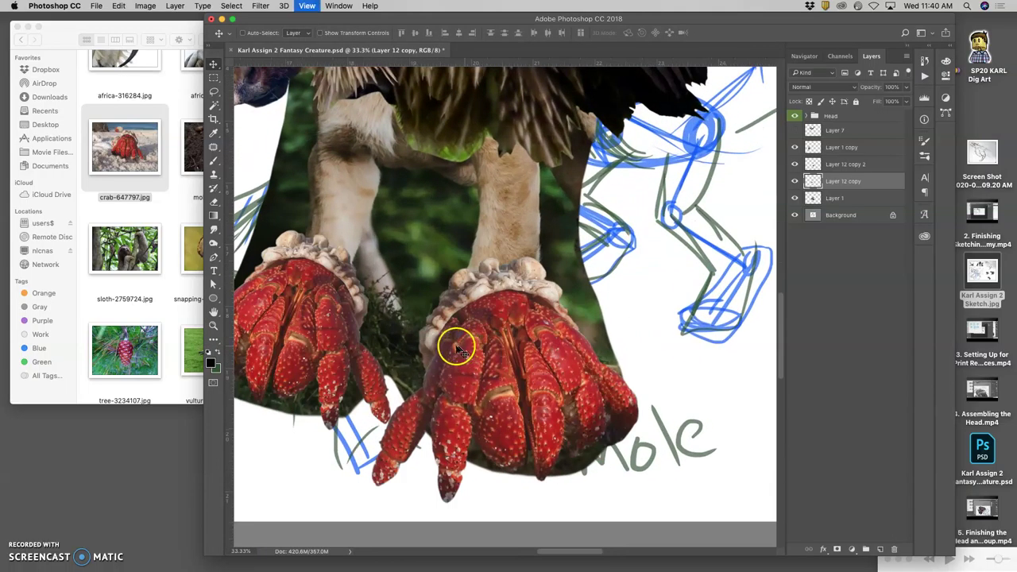
scroll(421, 344, "down", 3)
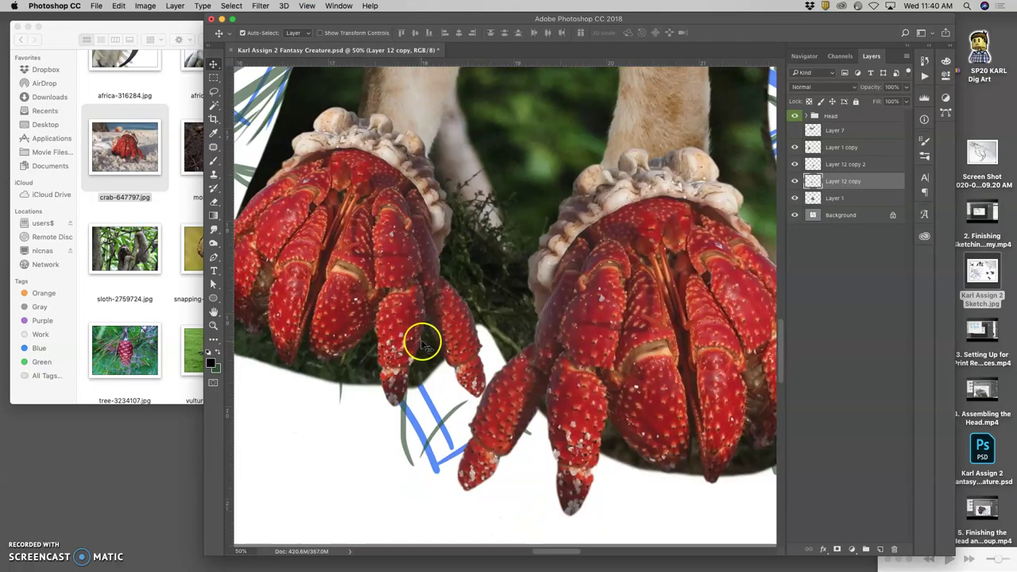
scroll(422, 343, "left", 2)
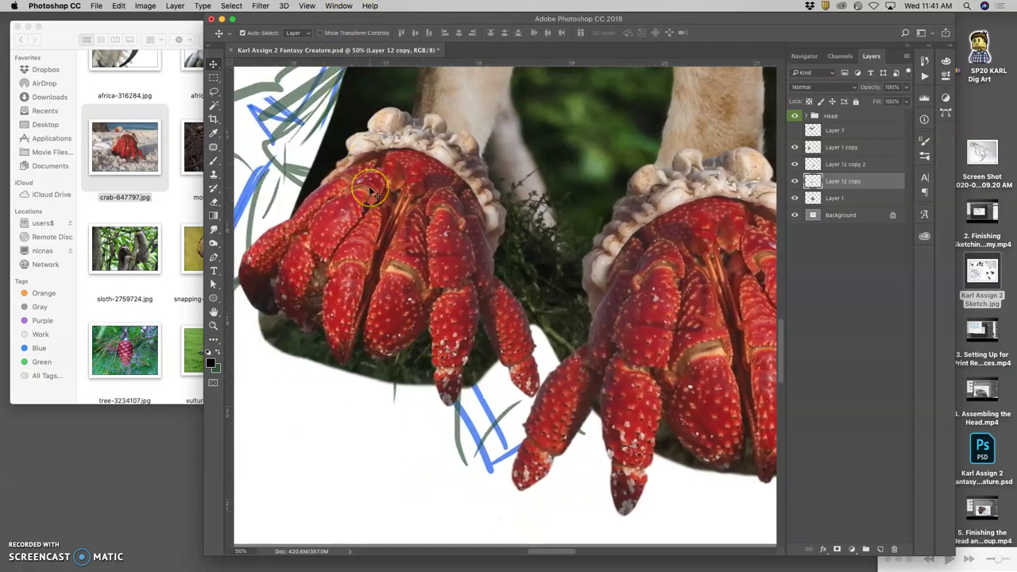
key("super+minus")
key("super+minus")
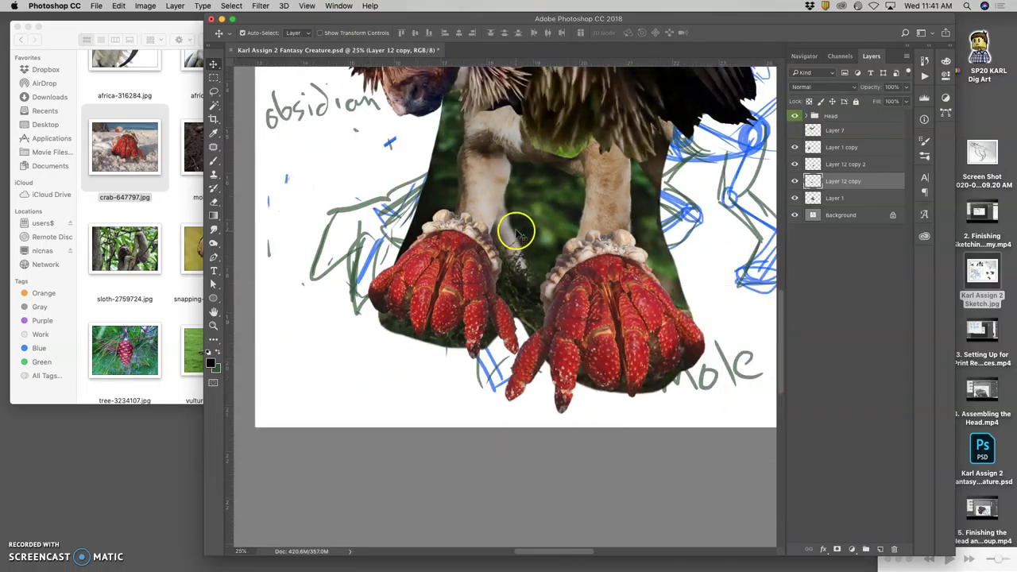
left_click(214, 92)
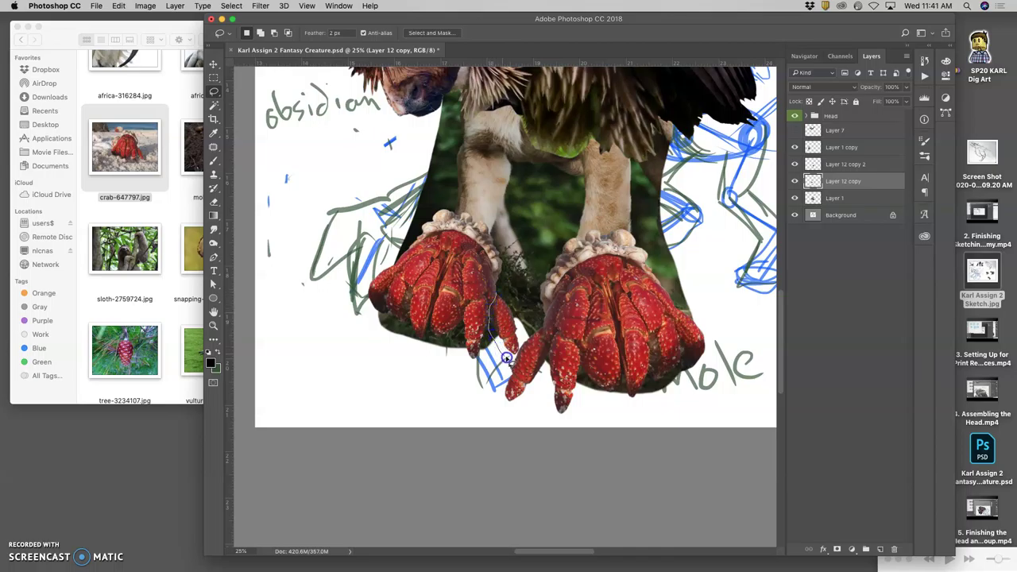
left_click_drag(509, 301, 517, 329)
key("ctrl+j")
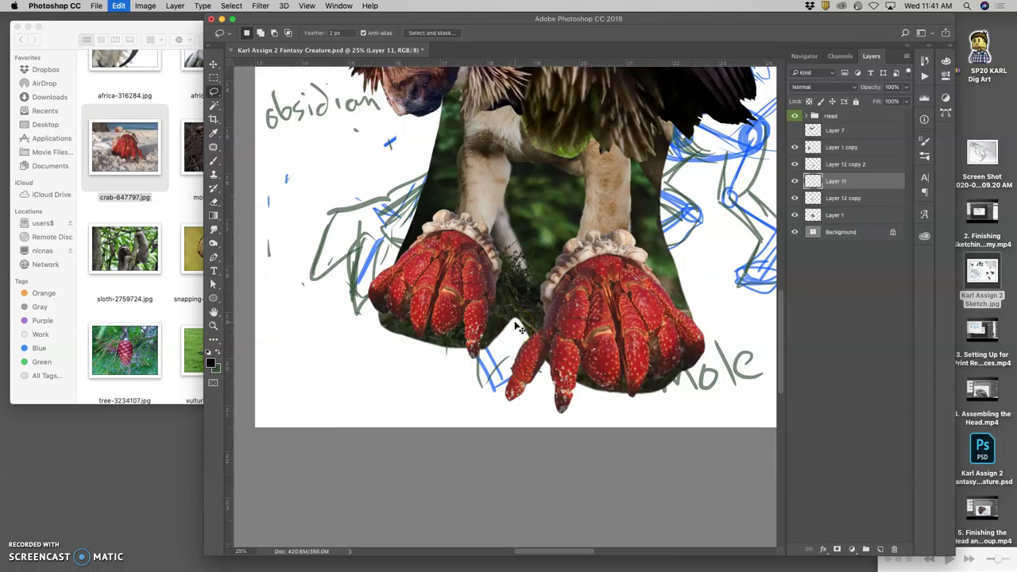
Tuck the separated claw closer to the smaller crab's body and place its layer behind Layer 12 copy.
left_click(215, 64)
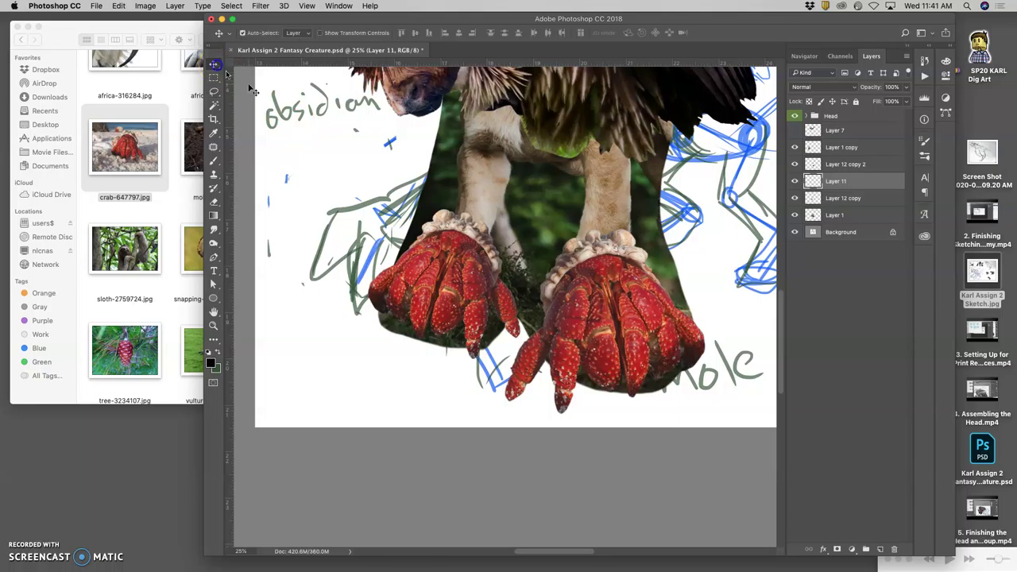
left_click_drag(505, 292, 490, 276)
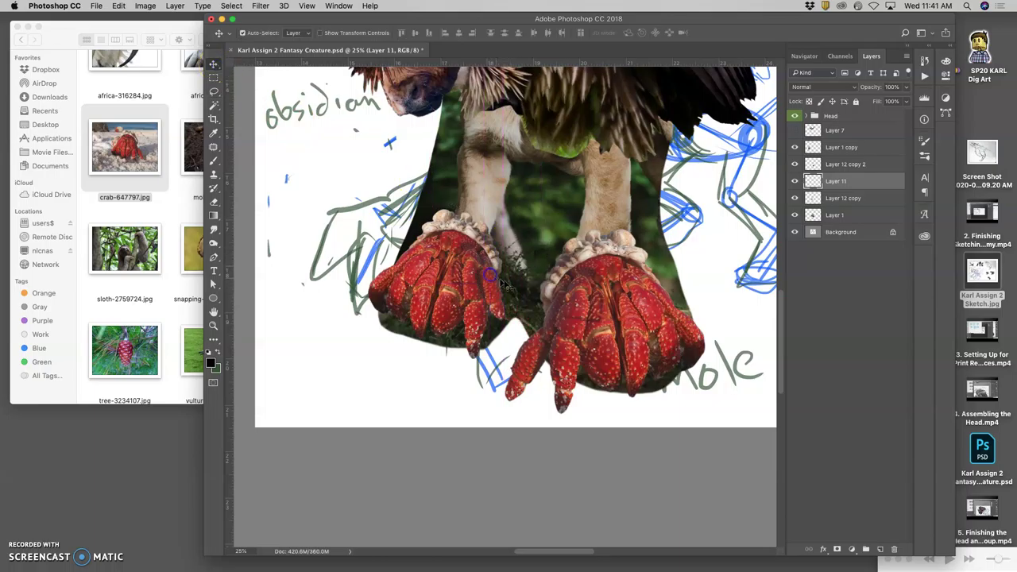
key("super+bracketleft")
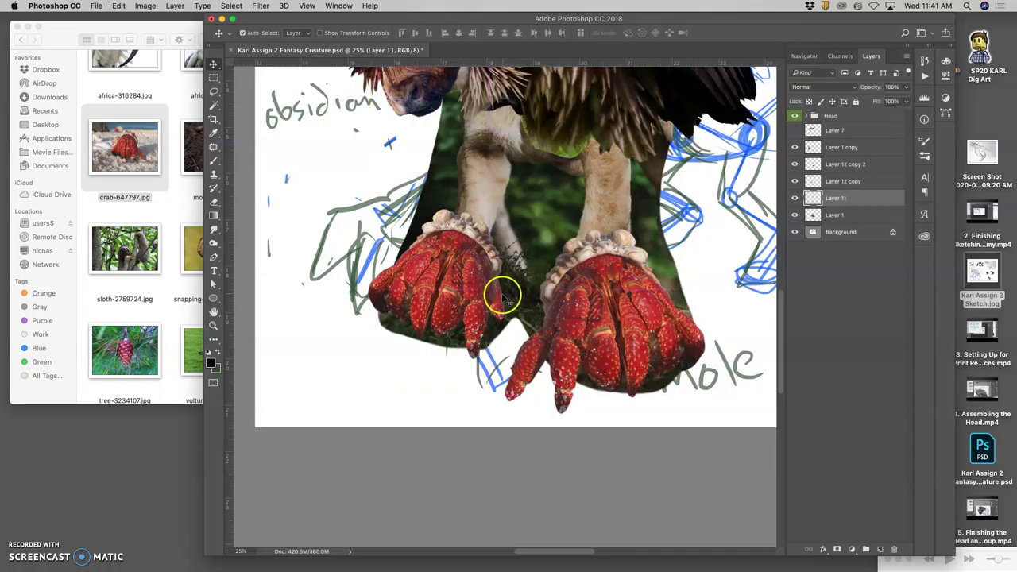
left_click_drag(527, 289, 551, 313)
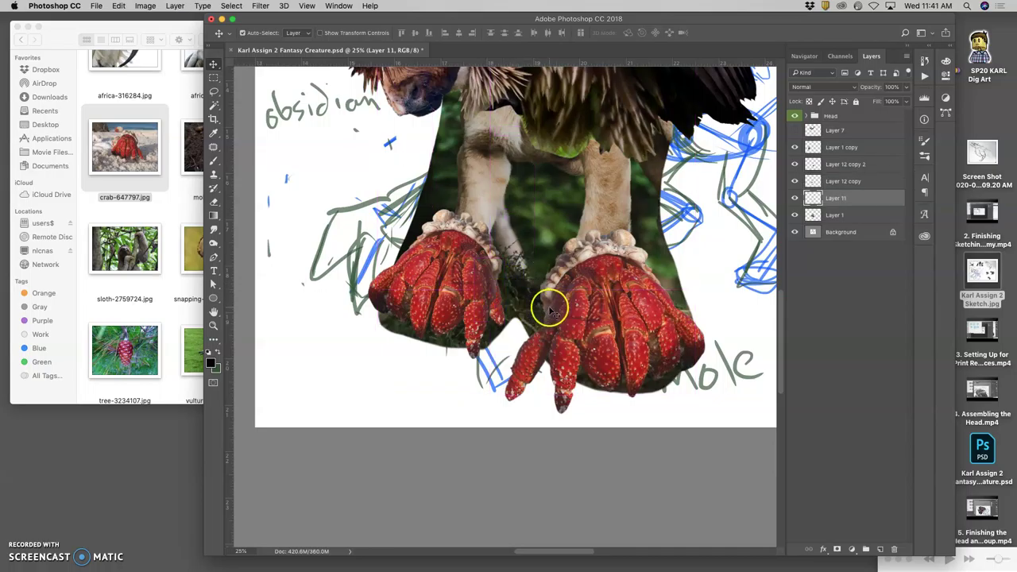
Darken the tucked claw with the Burn tool at 22% midtone exposure and merge it with Layer 12 copy.
key("super+plus")
key("super+plus")
key("super+plus")
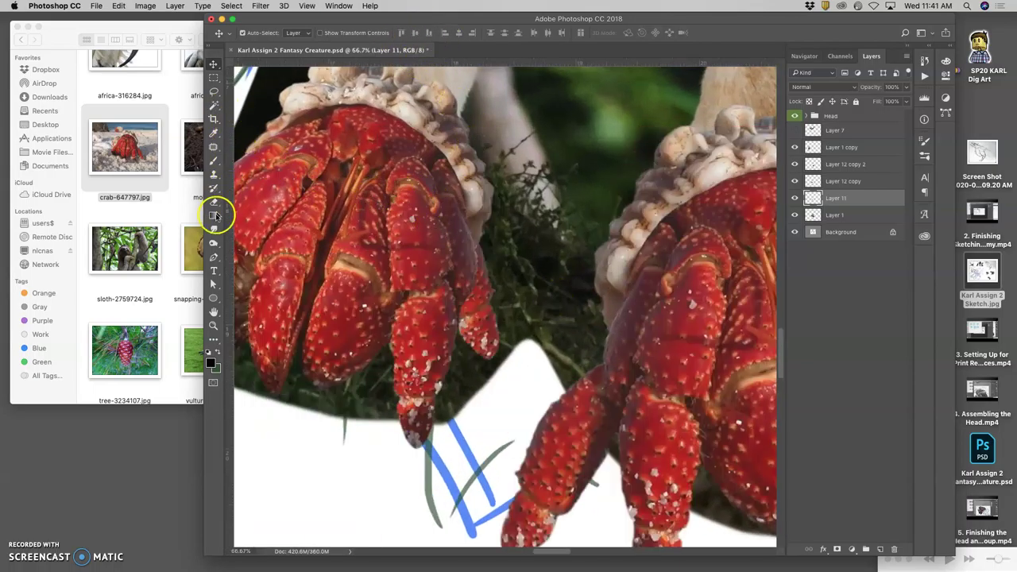
left_click(214, 242)
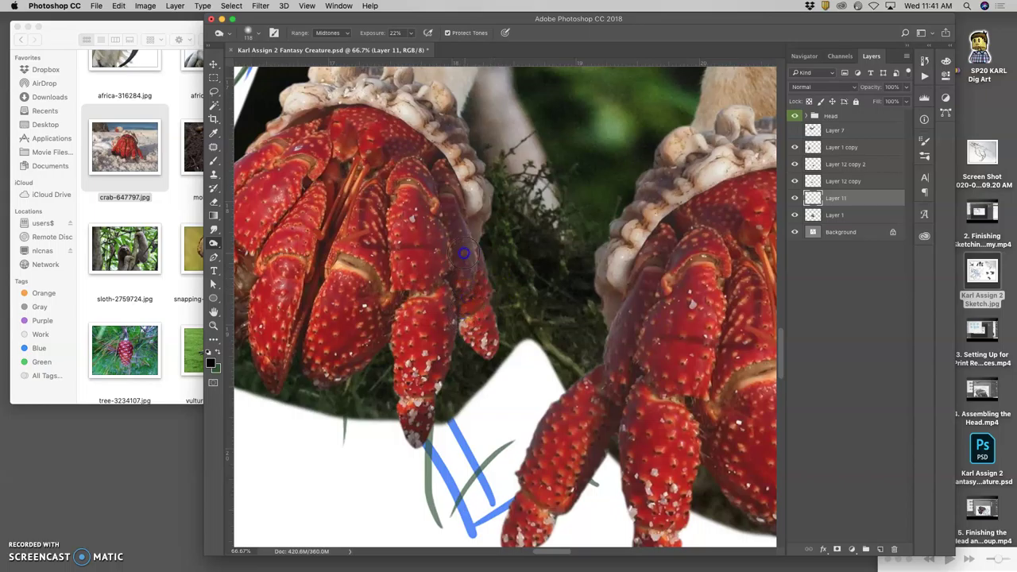
left_click(795, 181)
left_click(795, 182)
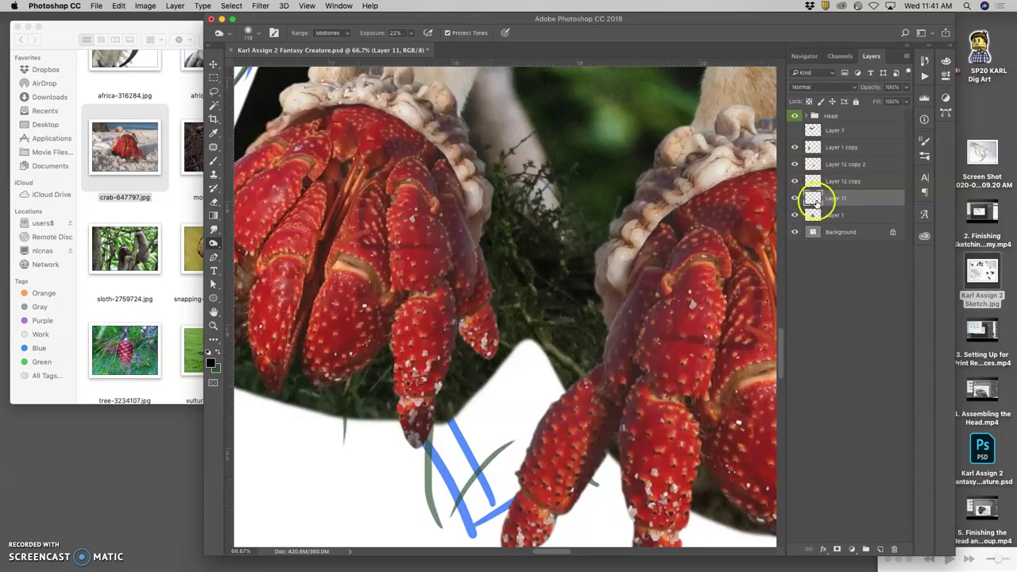
left_click(826, 182, "shift")
key("super+e")
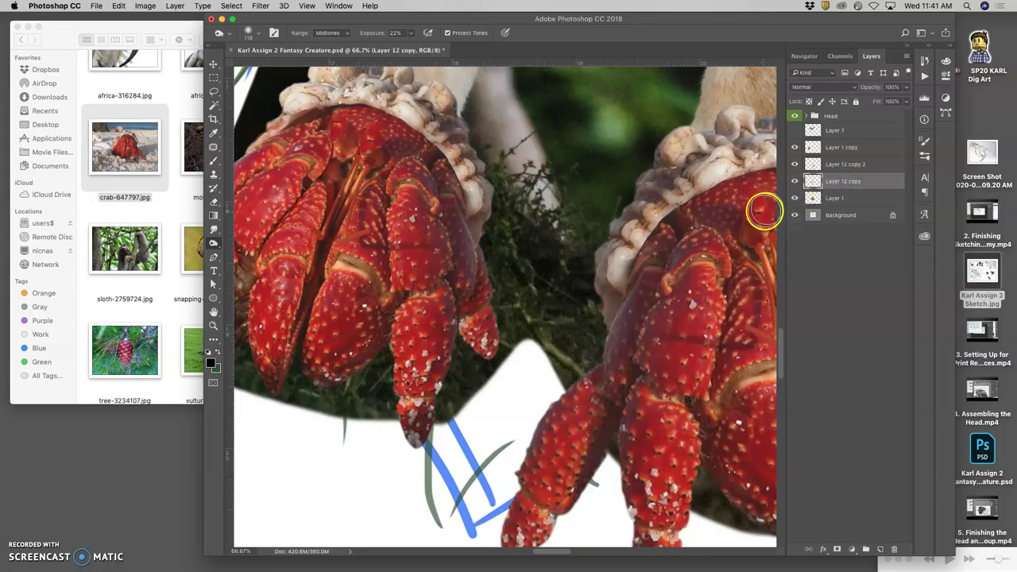
Identify the larger crab's layer, Layer 12 copy 2, lasso its inner claw and cut and paste it onto a new layer.
key("super+minus")
key("super+minus")
key("super+minus")
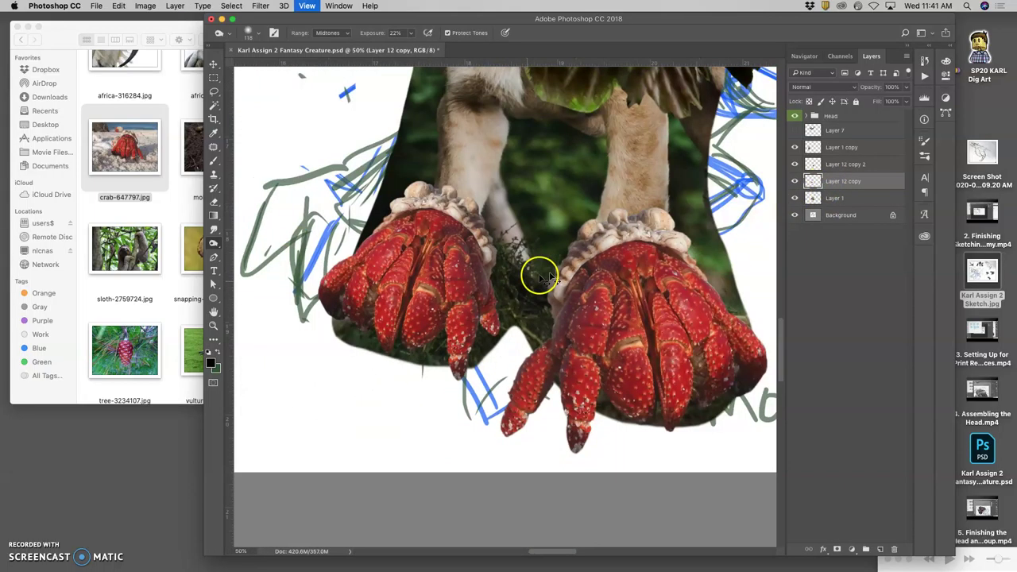
key("super+minus")
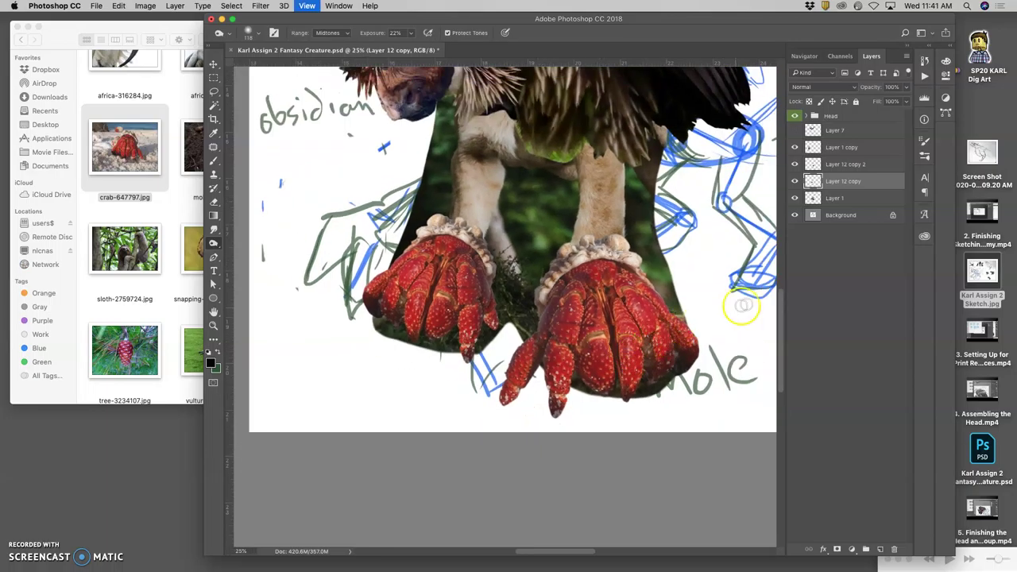
left_click(833, 201)
left_click(795, 200)
left_click(796, 199)
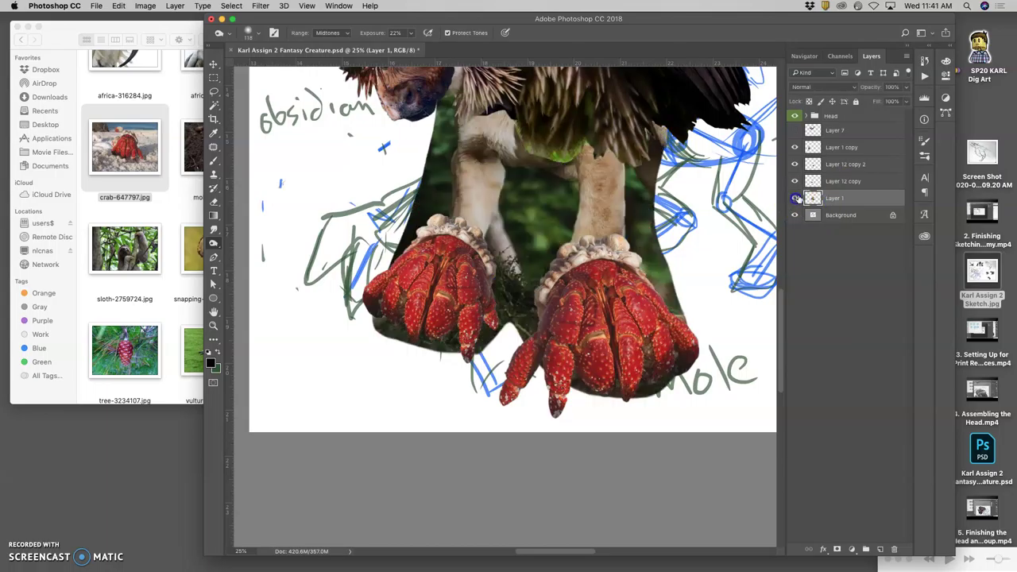
left_click(817, 165)
left_click(794, 164)
left_click(795, 163)
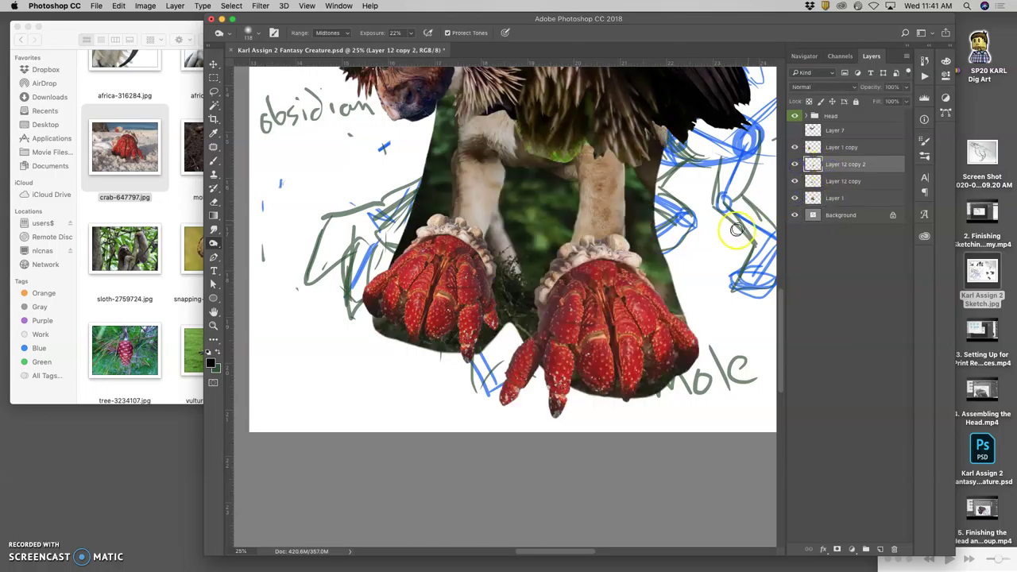
left_click(213, 91)
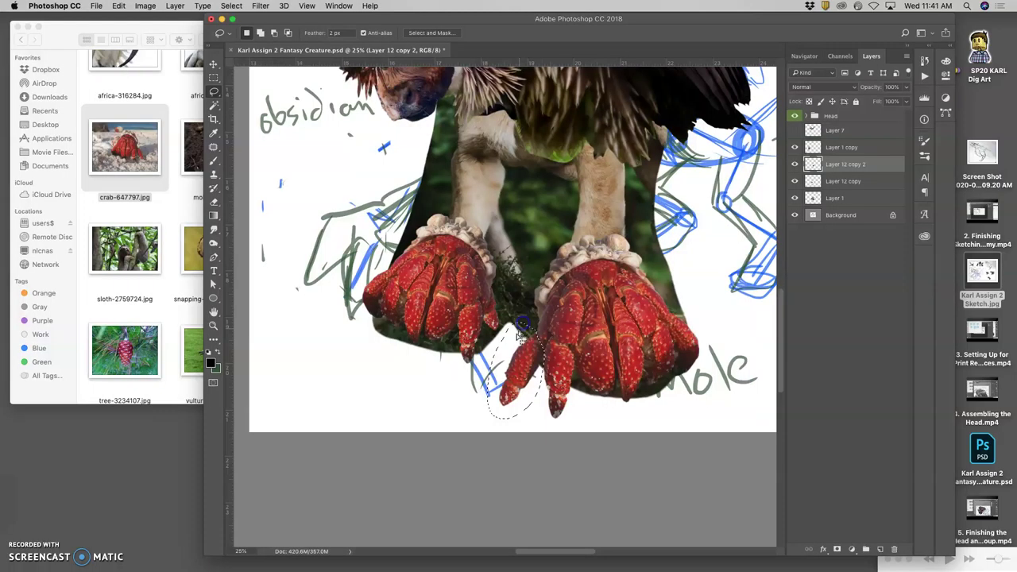
key("super+x")
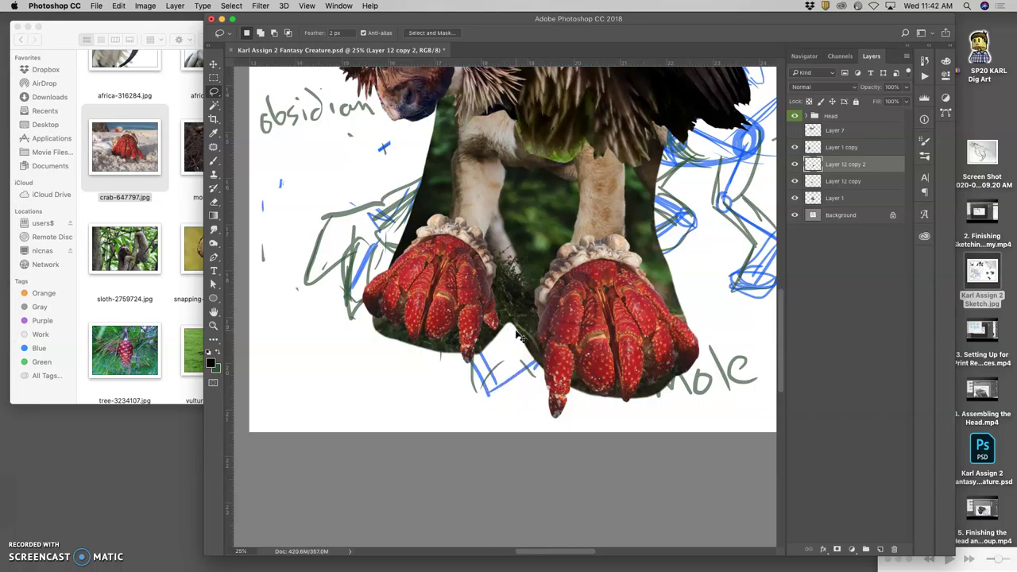
key("ctrl+v")
Position the pasted claw against the larger crab's side and warp it so its tip curves in toward the body.
left_click(213, 63)
left_click_drag(502, 296, 556, 324)
key("super+t")
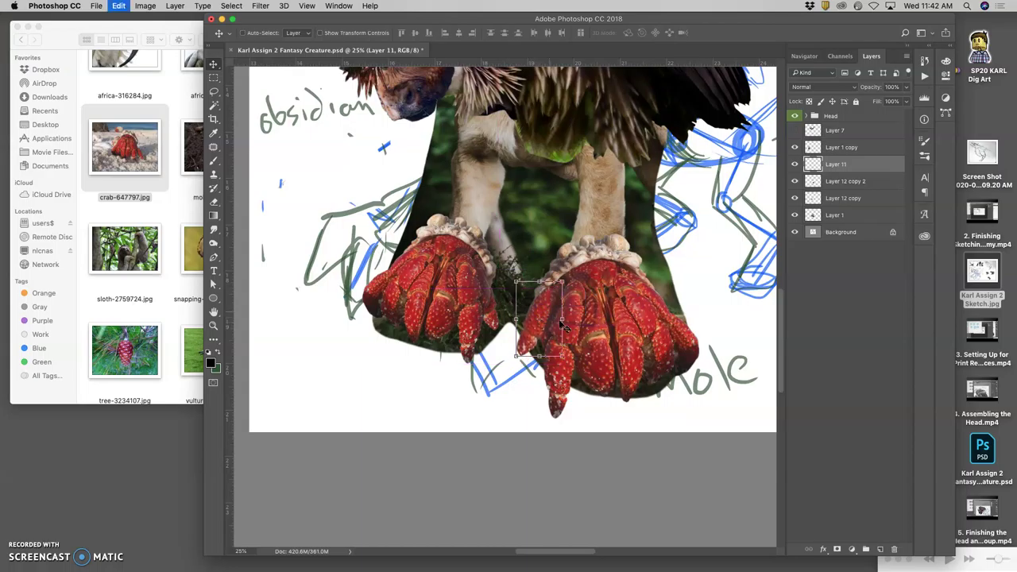
left_click(549, 322)
right_click(524, 339)
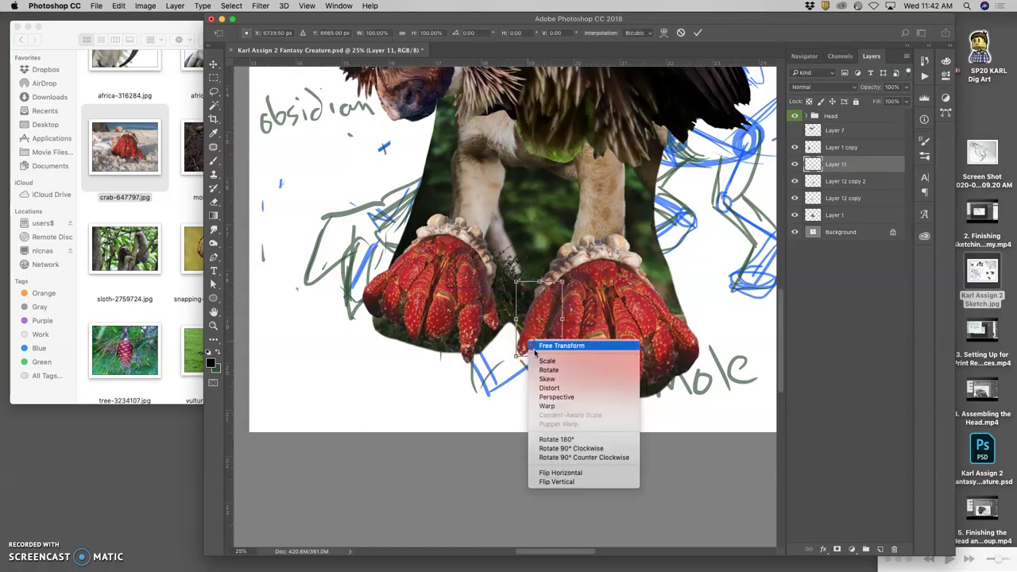
left_click(548, 404)
left_click_drag(518, 356, 548, 320)
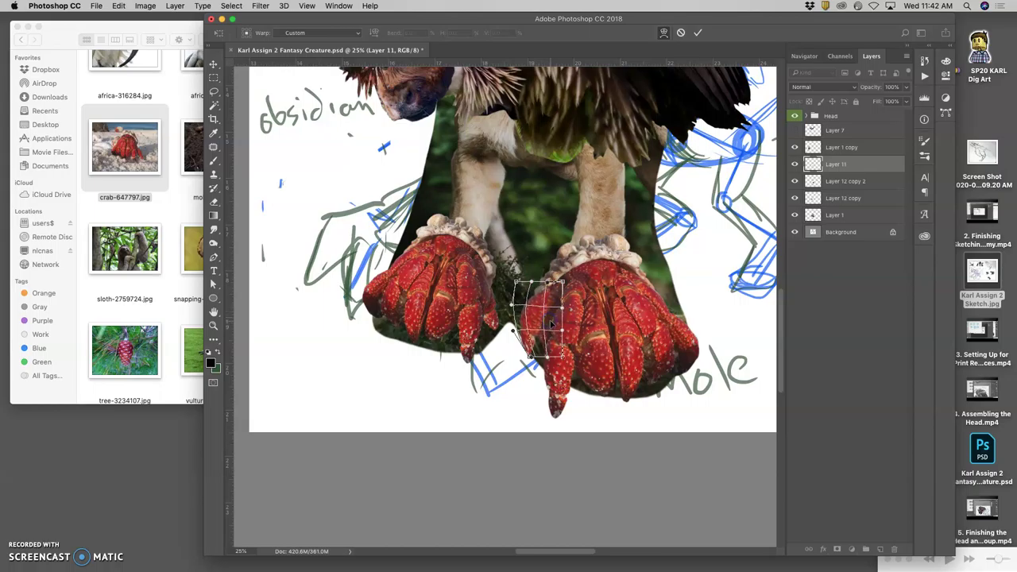
key("Return")
left_click_drag(556, 324, 542, 312)
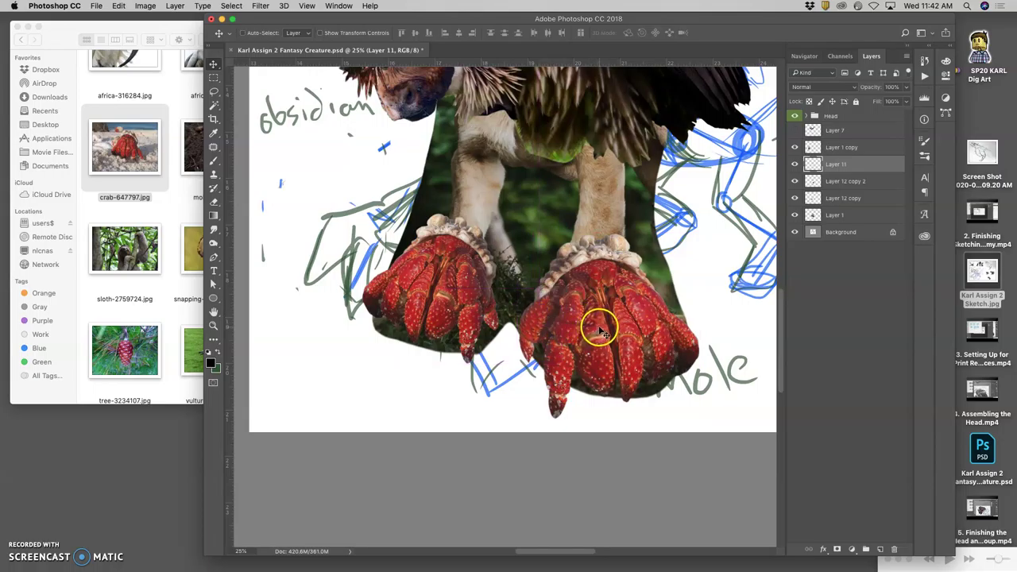
Blend the warped claw into the larger crab with the Eraser and darken the joint with the Burn tool.
key("super+equal")
key("super+equal")
key("super+equal")
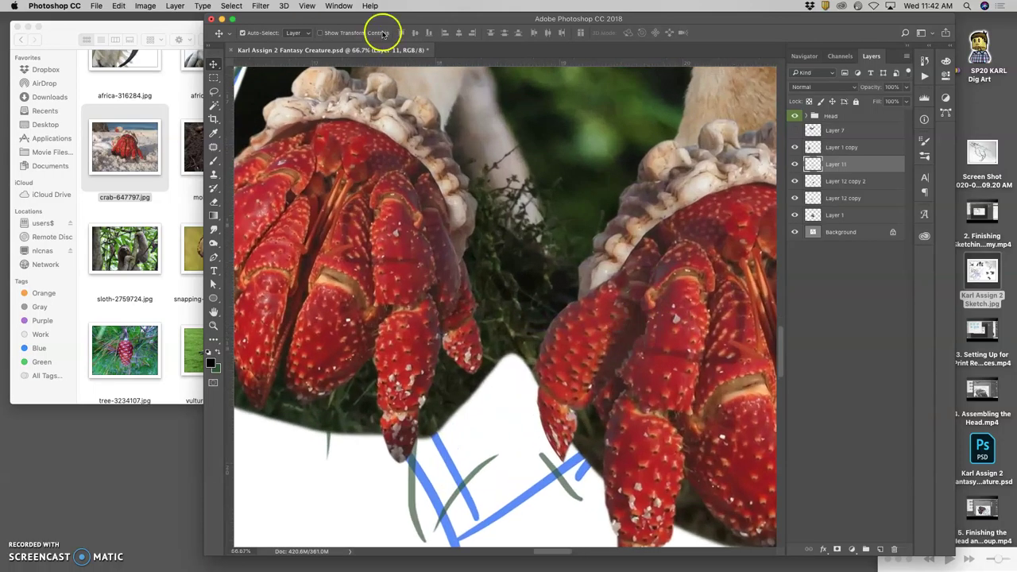
left_click(214, 203)
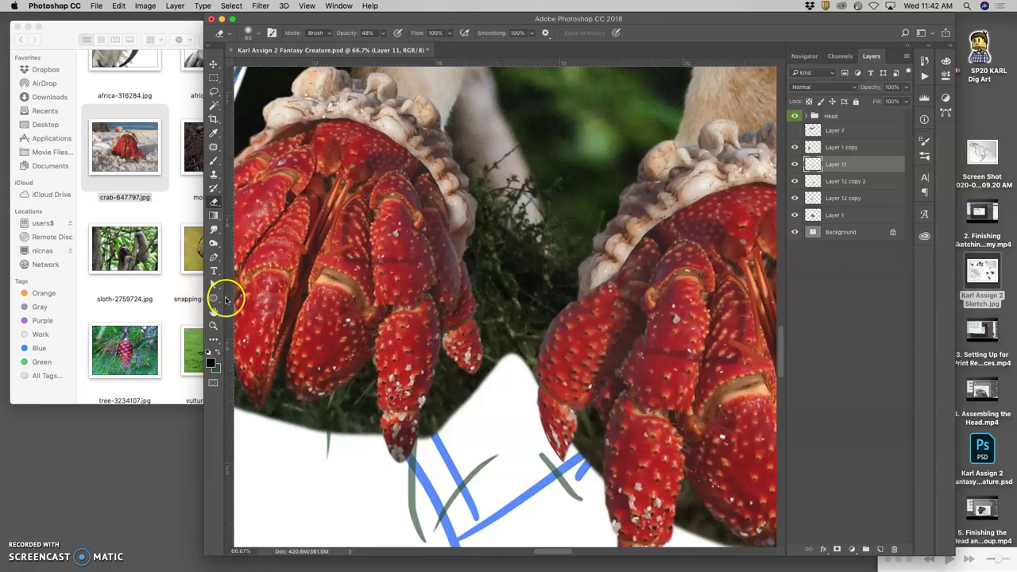
left_click(213, 246)
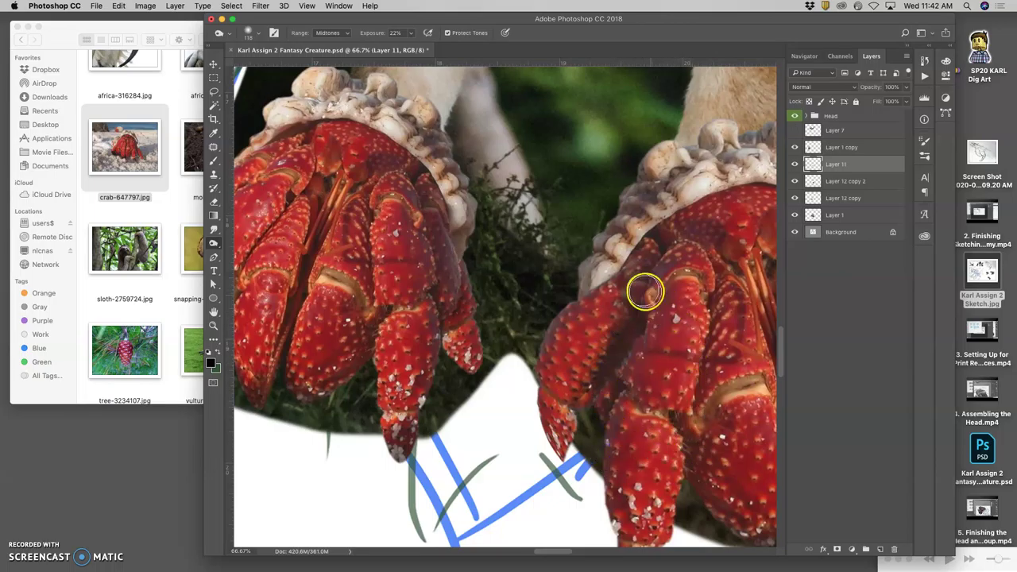
key("super+minus")
key("super+minus")
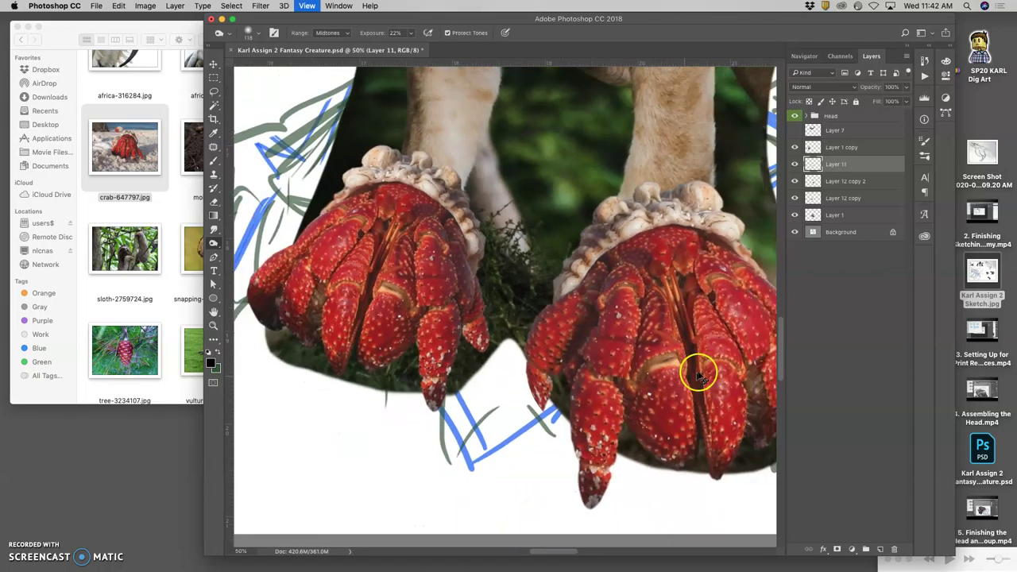
key("super+minus")
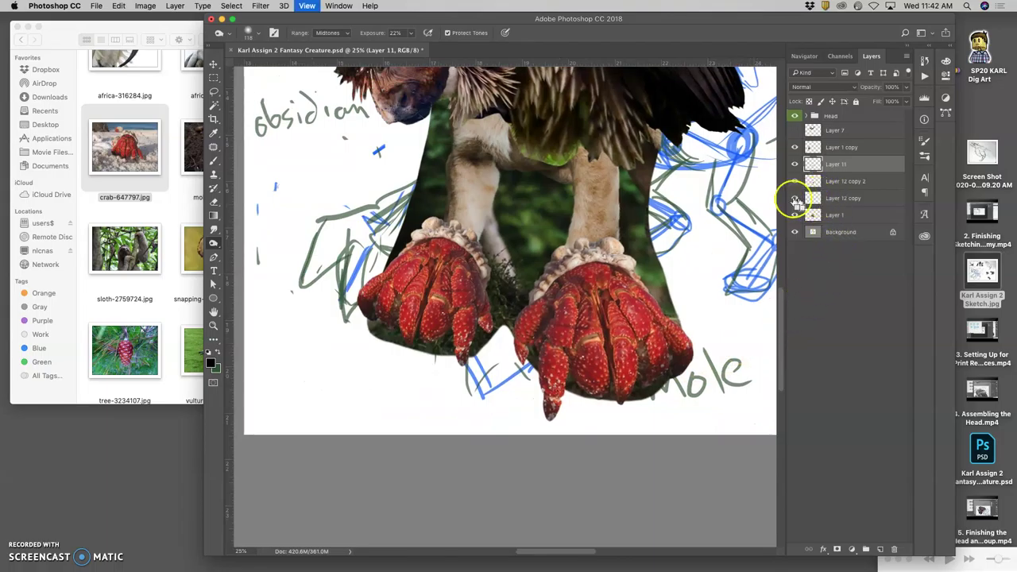
key("super+minus")
key("super+minus")
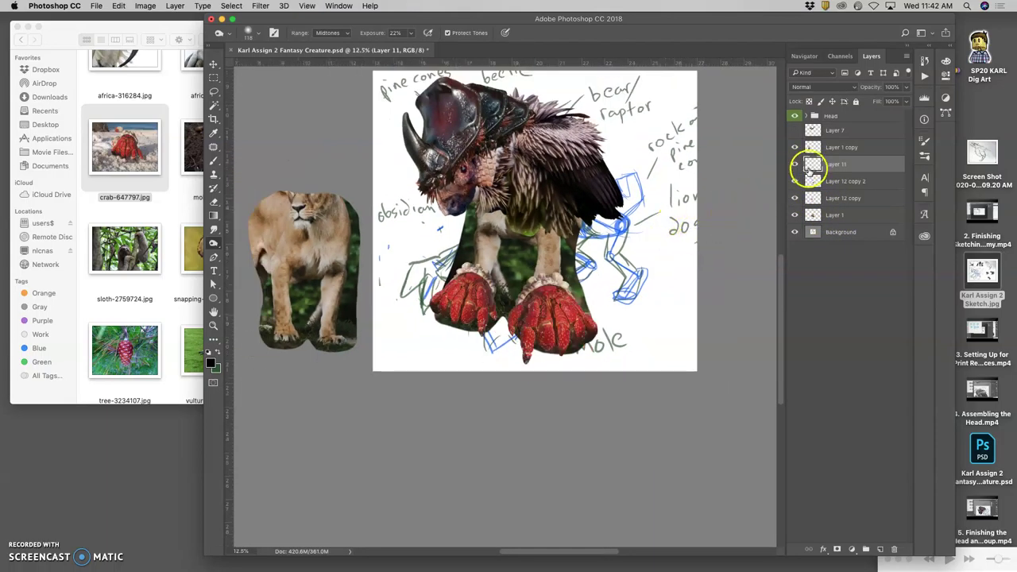
left_click(841, 163)
left_click(145, 5)
mouse_move(195, 38)
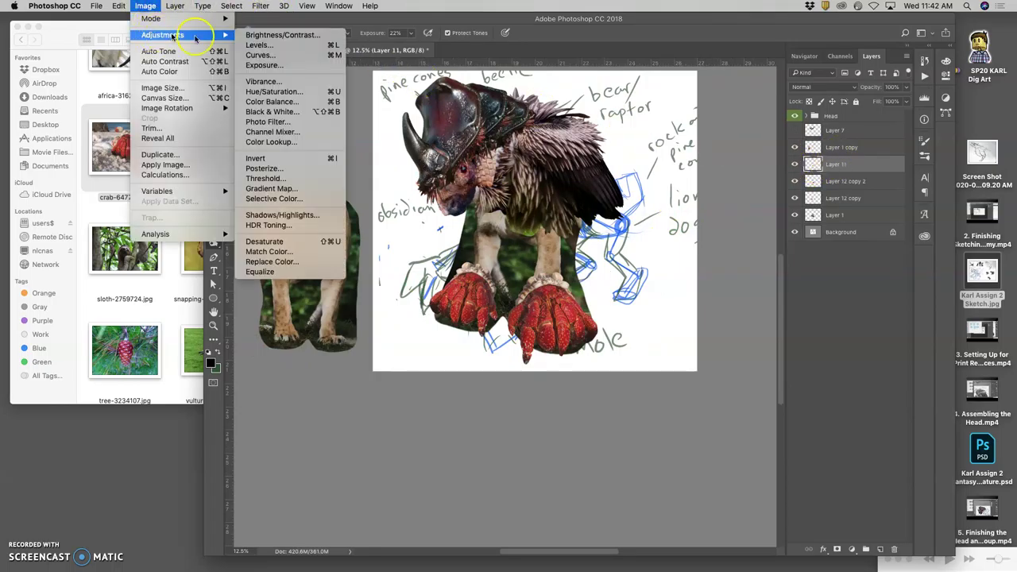
left_click(259, 46)
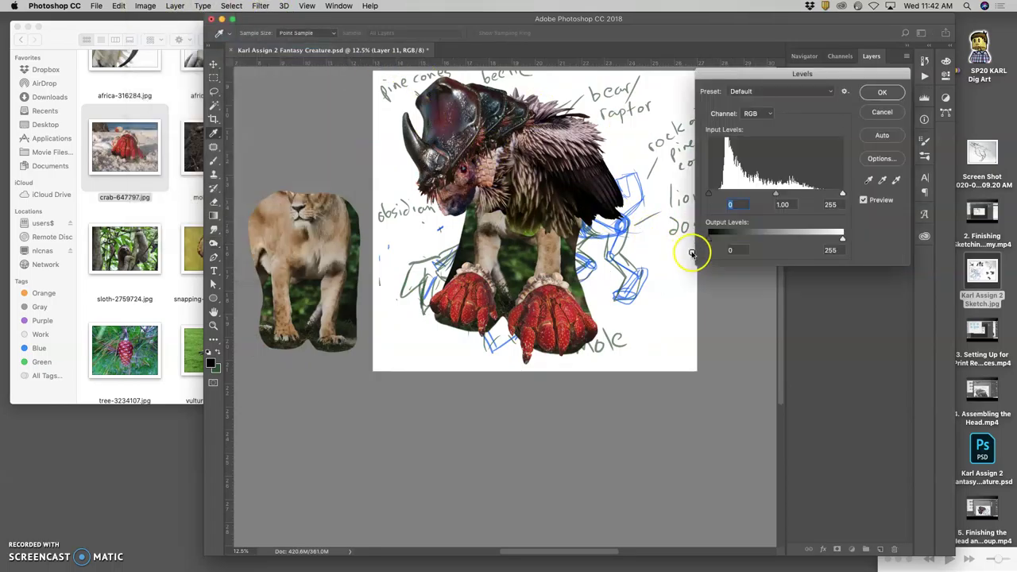
left_click(882, 93)
Merge the larger crab's Layer 12 copy 2 with its claw on Layer 11 into a single layer.
left_click_drag(833, 180, 833, 164)
left_click(795, 147)
left_click(795, 147)
left_click(839, 184, "shift")
key("super+e")
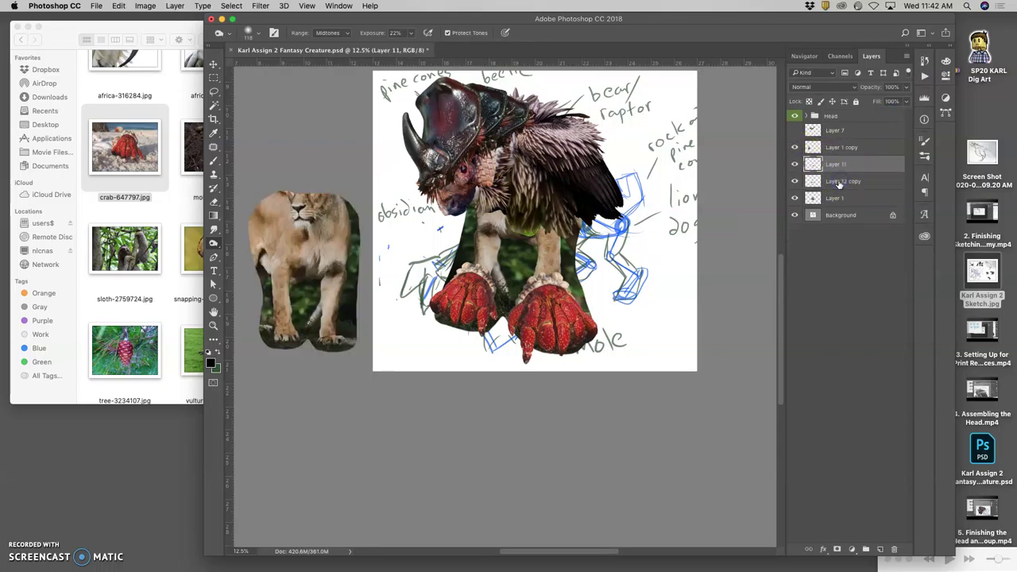
Adjust the midtone input level of the larger crab on the merged Layer 11 with Levels.
left_click(675, 137)
left_click(150, 6)
mouse_move(199, 36)
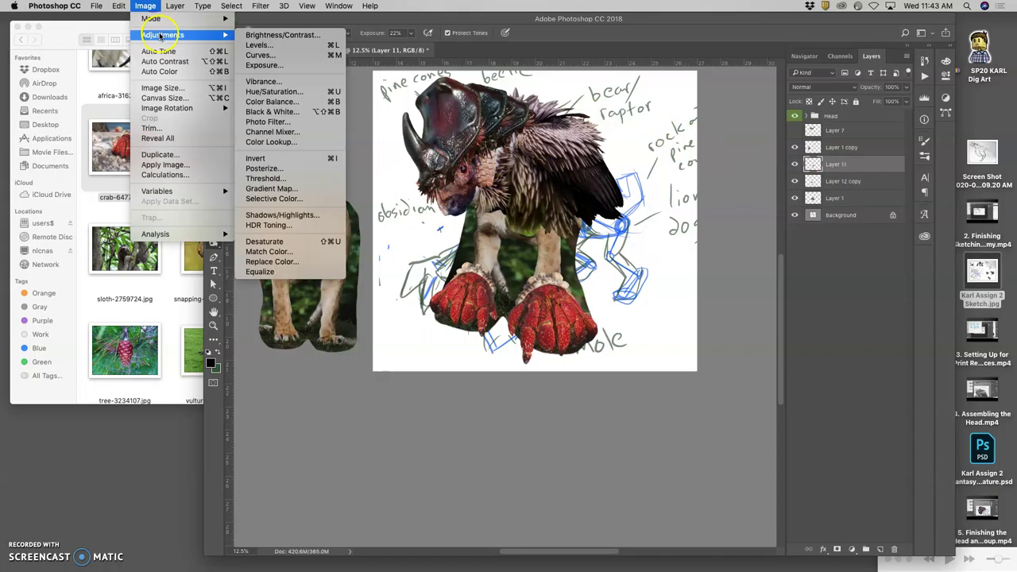
left_click(288, 38)
left_click(786, 205)
left_click(777, 195)
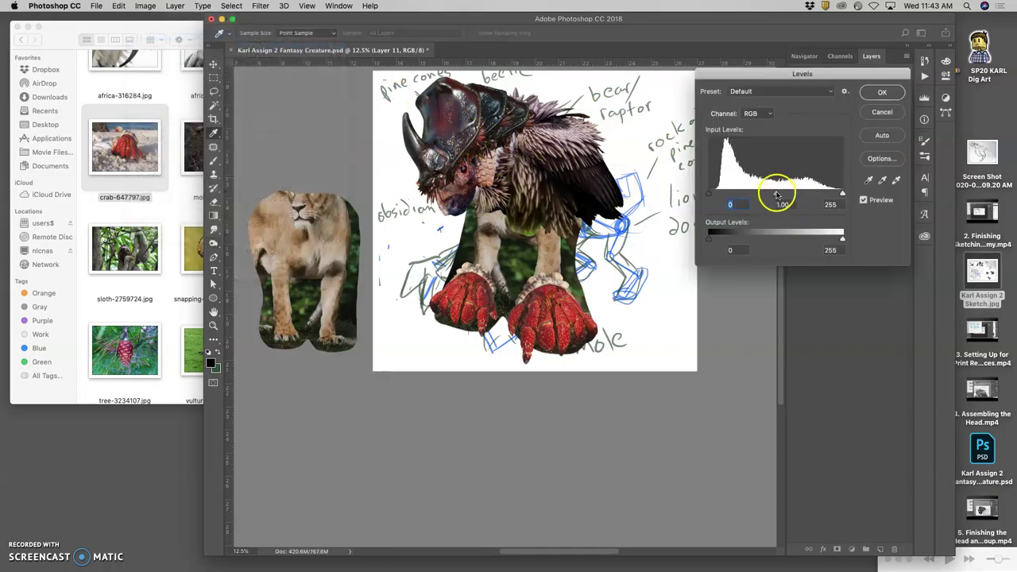
left_click_drag(770, 194, 770, 196)
left_click(882, 92)
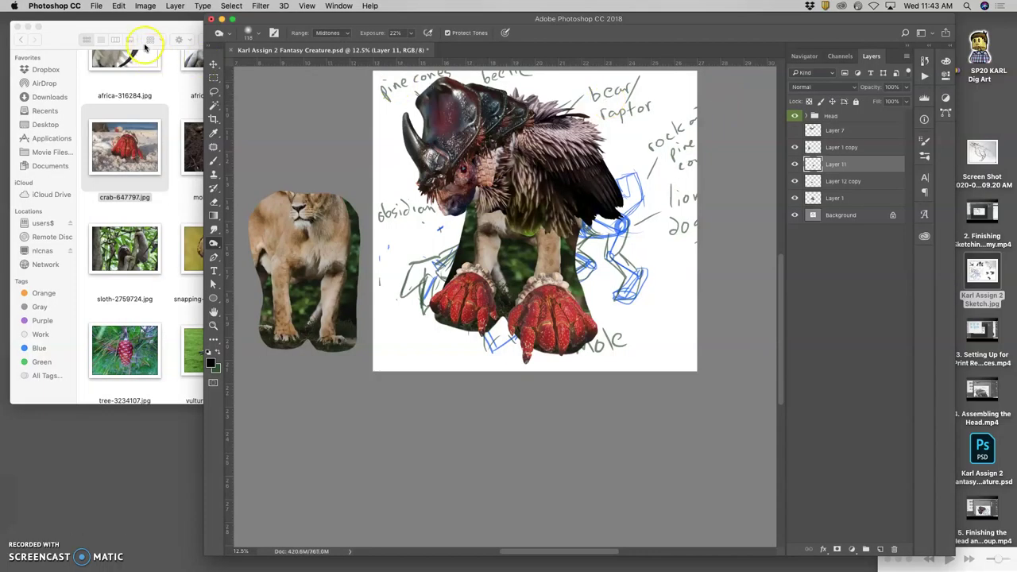
Shift the larger crab's midtones with Color Balance to -31 cyan-red, +10 magenta-green and +12 yellow-blue.
left_click(145, 5)
mouse_move(171, 35)
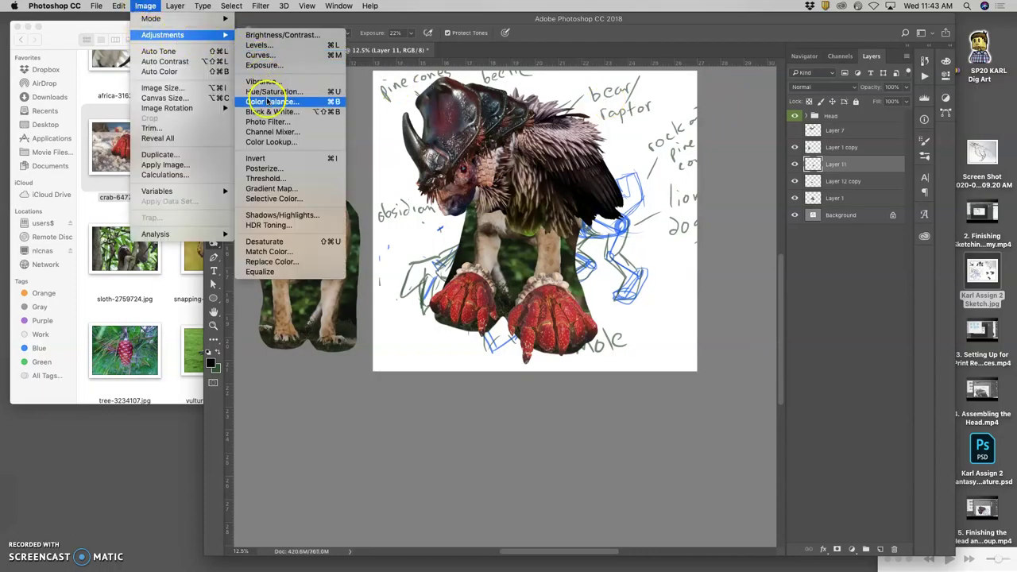
left_click(268, 102)
left_click_drag(749, 260, 769, 286)
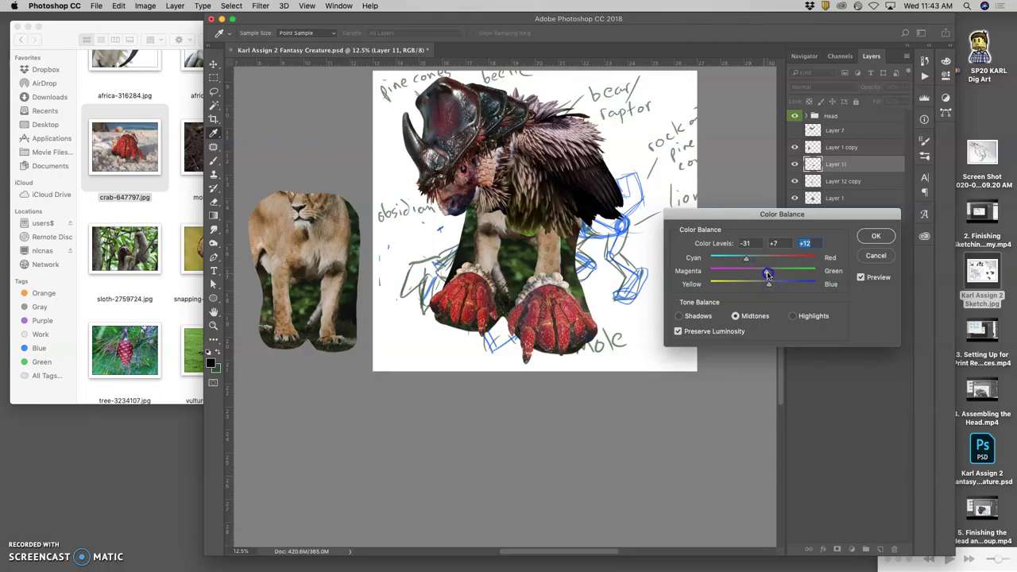
Set the larger crab's shadow color balance to -9, 0, +12 and shift its highlights toward yellow, about -16.
left_click(678, 316)
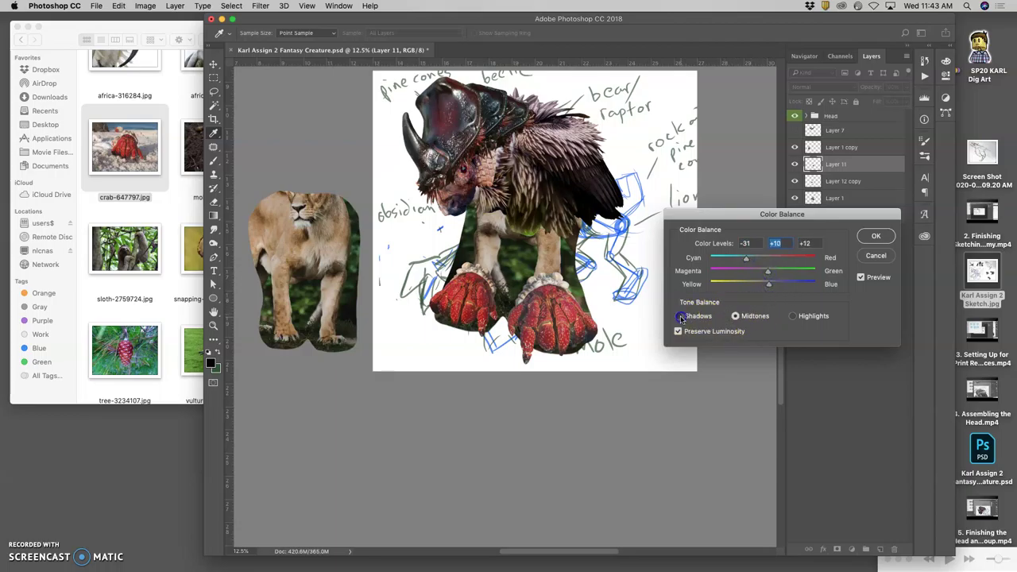
left_click_drag(770, 286, 768, 285)
left_click(793, 315)
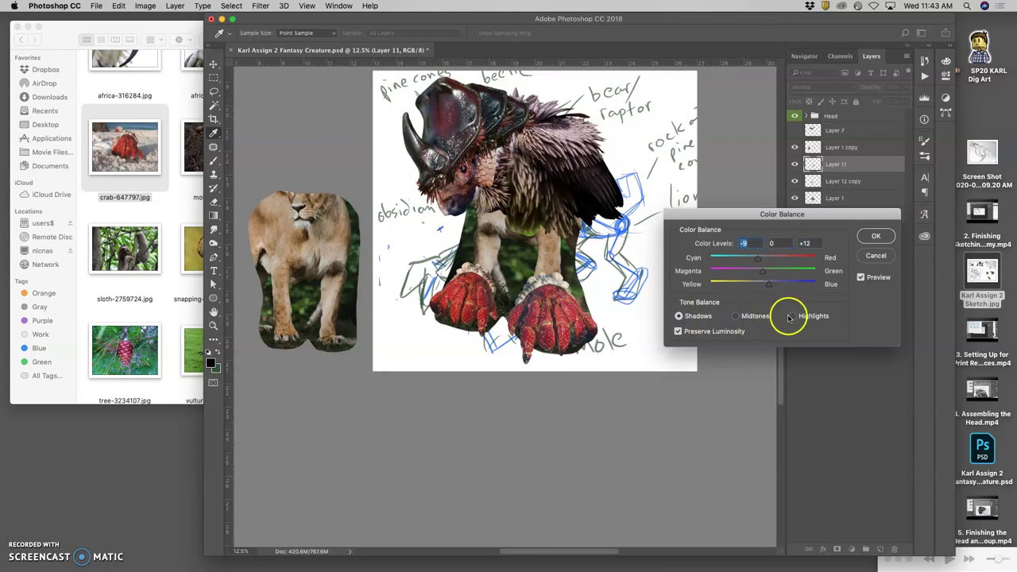
left_click(763, 284)
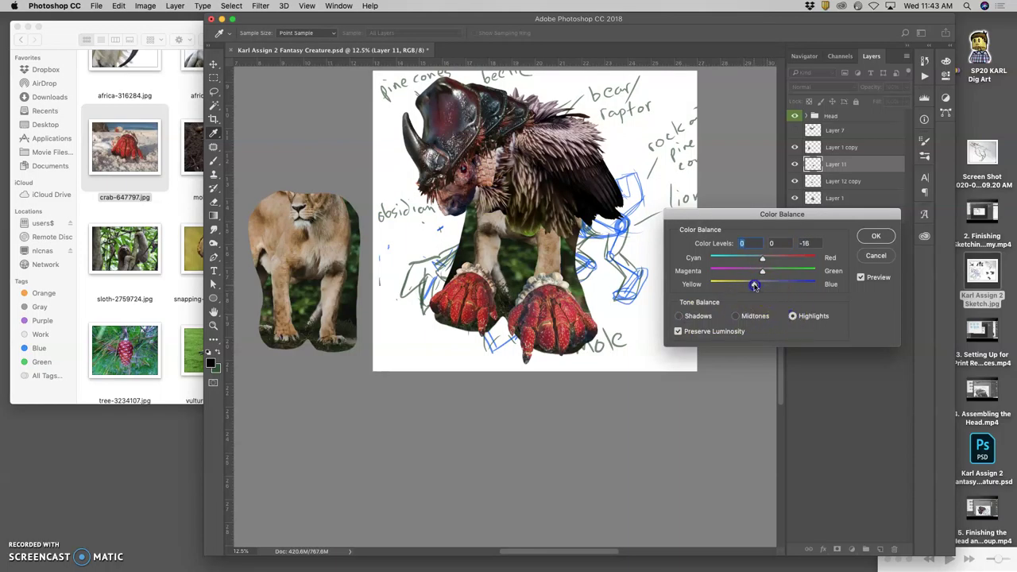
left_click(874, 235)
key("o")
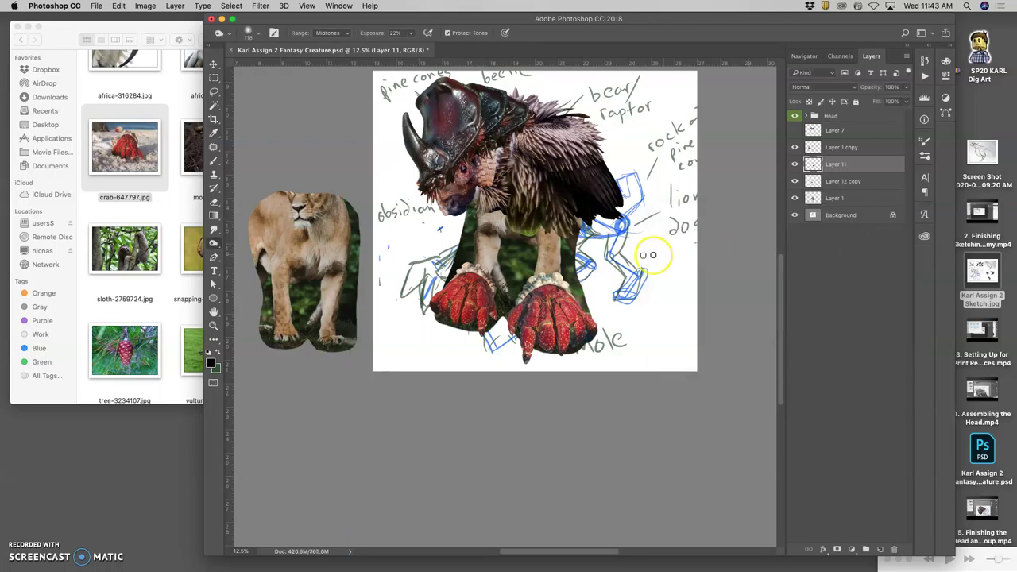
key("super+equal")
key("super+equal")
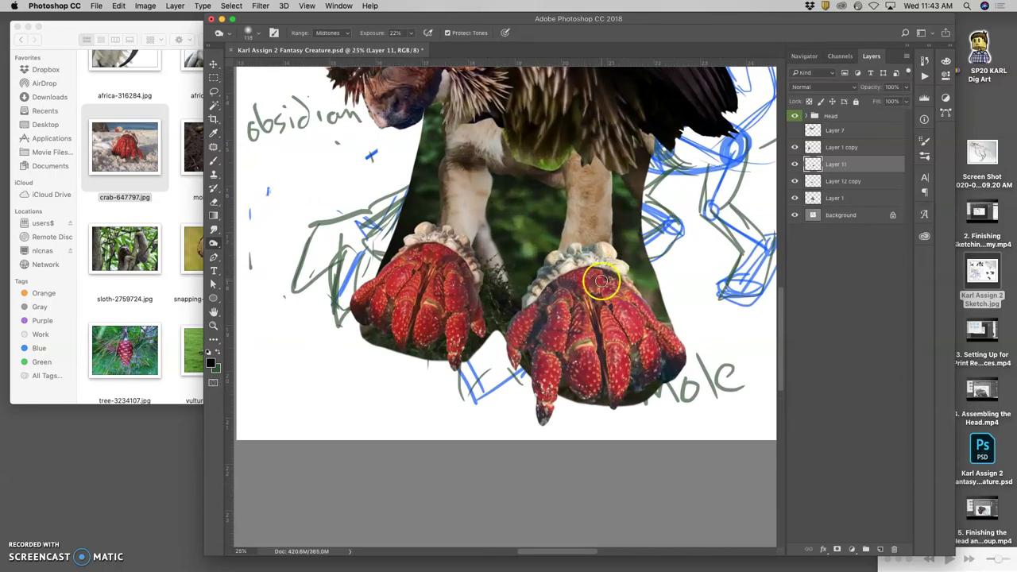
scroll(602, 278, "right", 2)
left_click(155, 6)
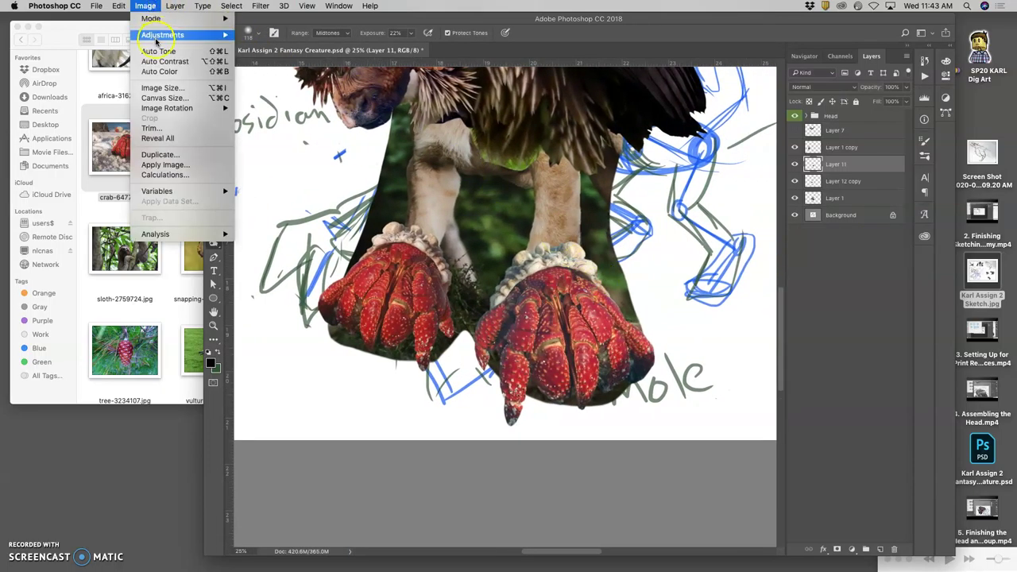
left_click(151, 50)
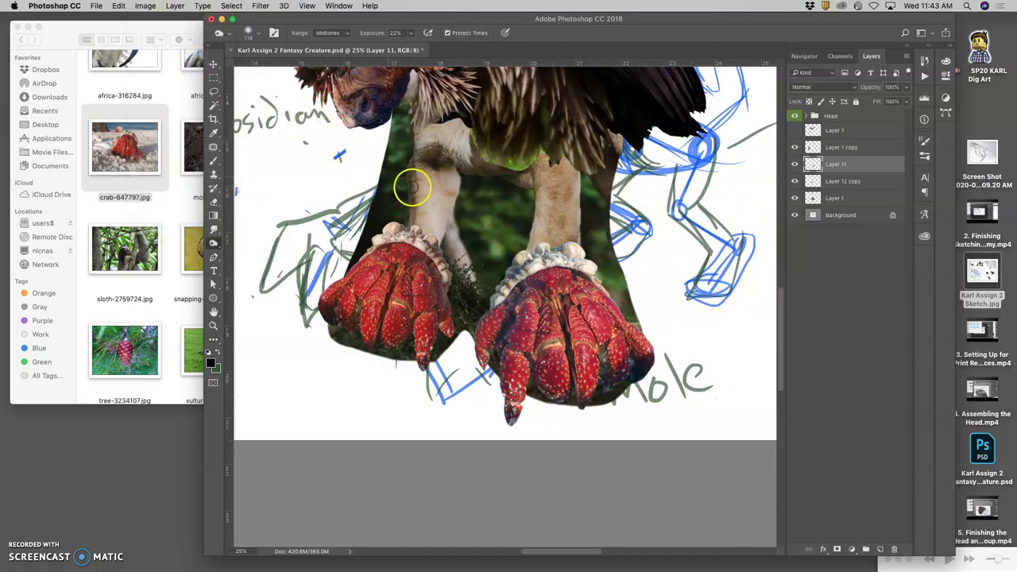
scroll(438, 188, "left", 2)
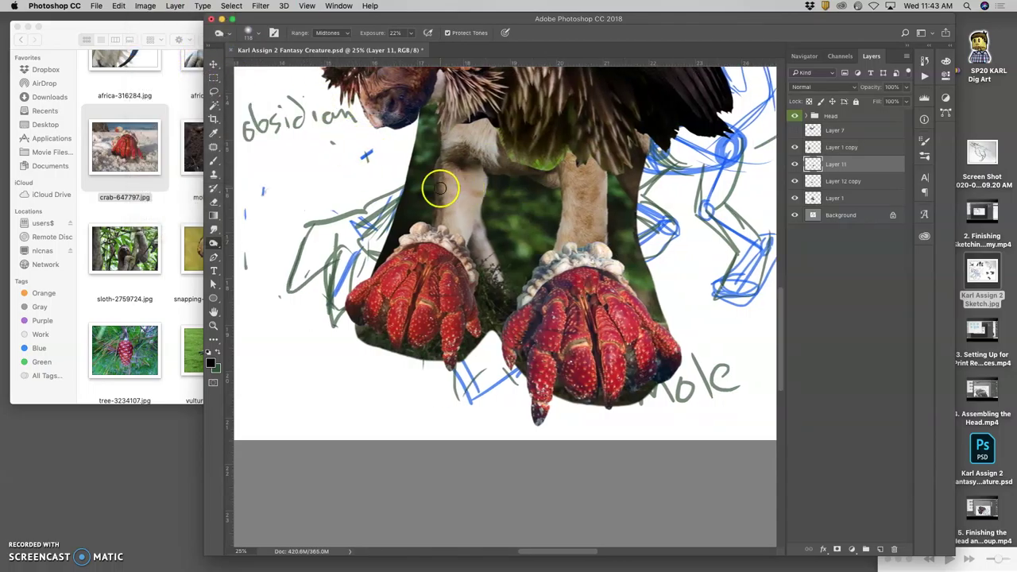
Try a Color Balance shift toward red on Layer 1 copy.
left_click(838, 147)
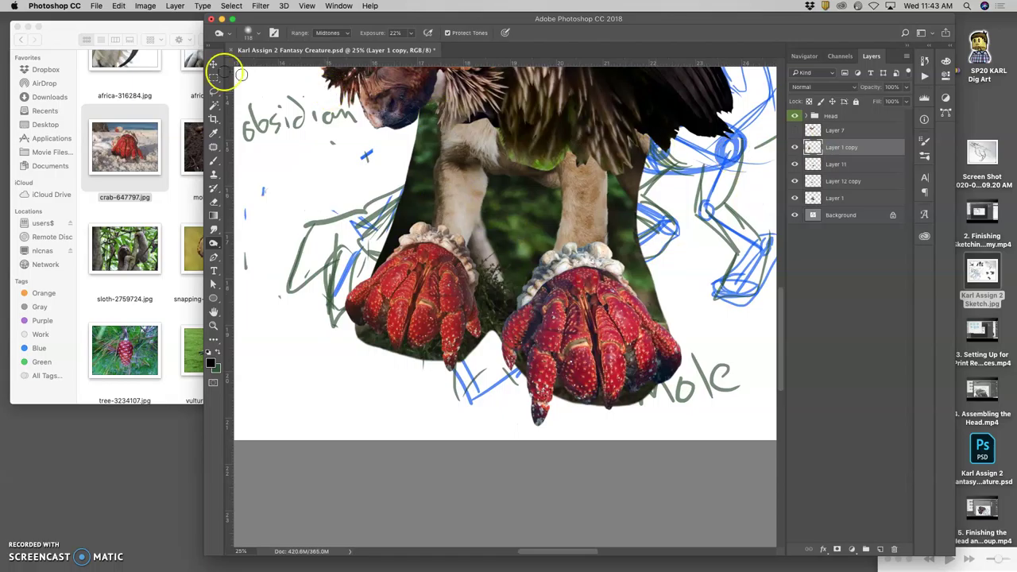
left_click(144, 5)
mouse_move(163, 35)
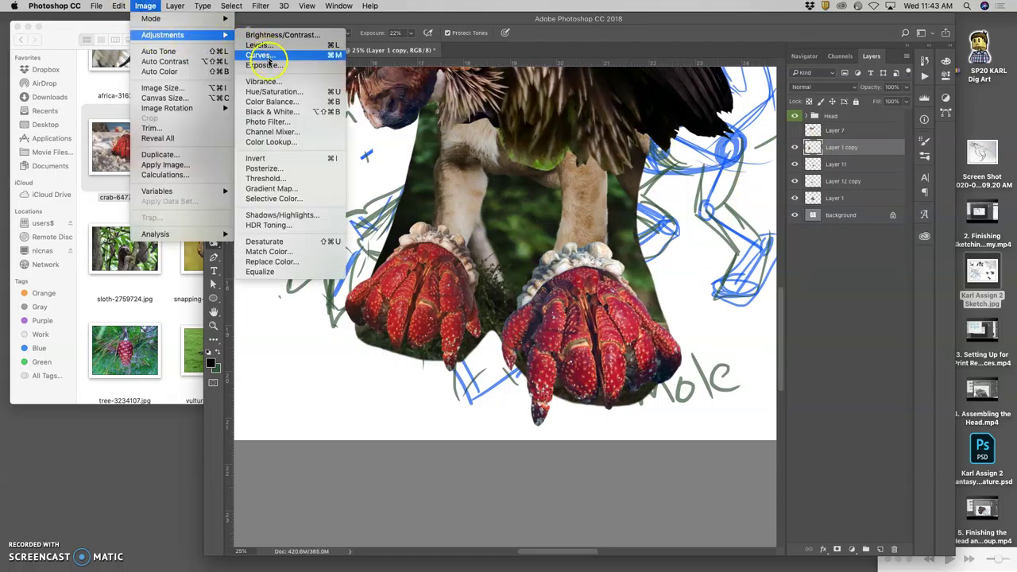
left_click(271, 101)
left_click_drag(763, 259, 791, 261)
left_click(874, 236)
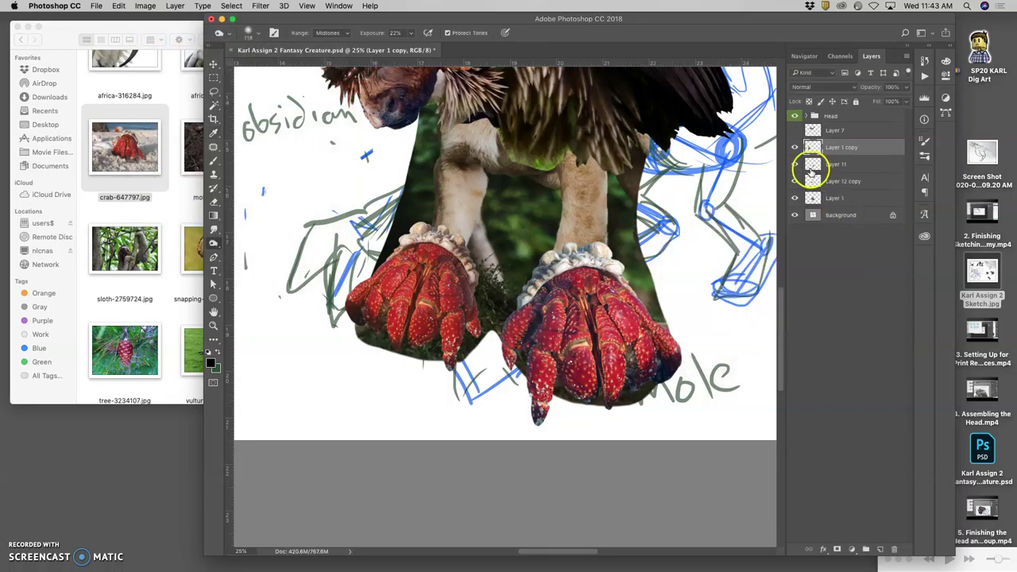
Identify the smaller crab's layer by toggling layer visibility and select Layer 12 copy.
left_click(796, 164)
left_click(795, 163)
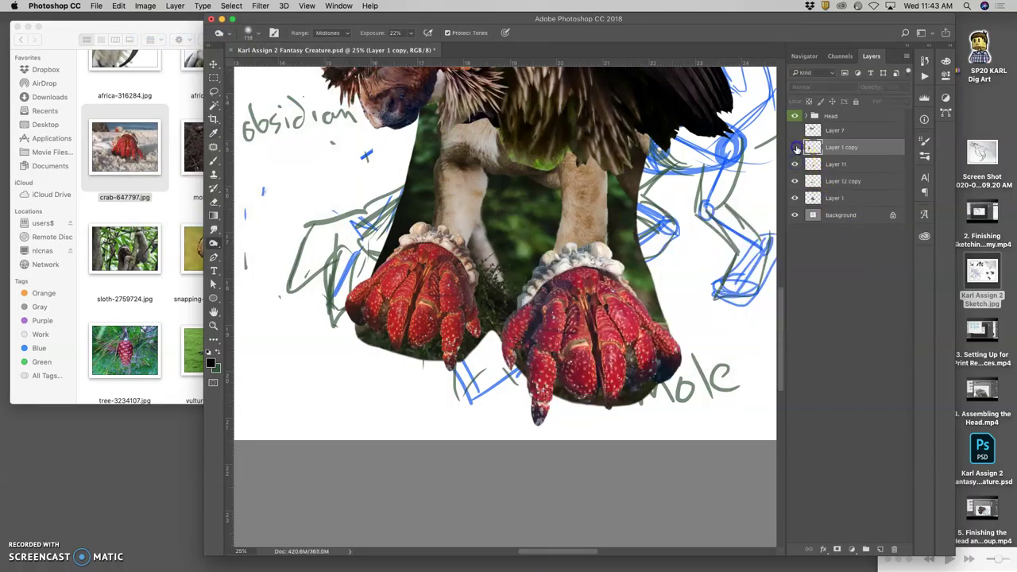
left_click(795, 181)
left_click(796, 181)
left_click(836, 182)
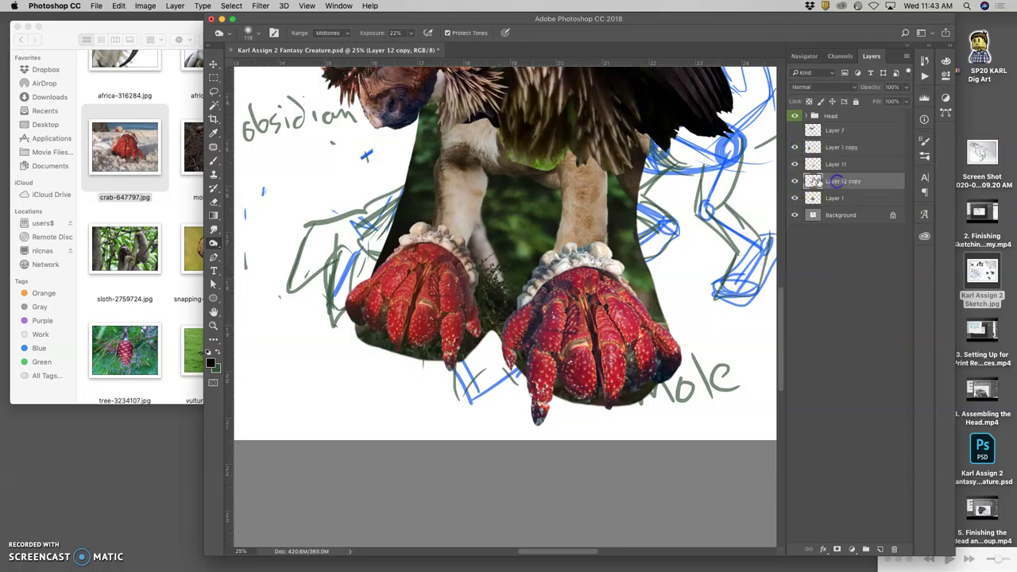
Shift the smaller crab's midtones with Color Balance to -53 toward cyan and +21 toward blue.
left_click(145, 6)
mouse_move(166, 31)
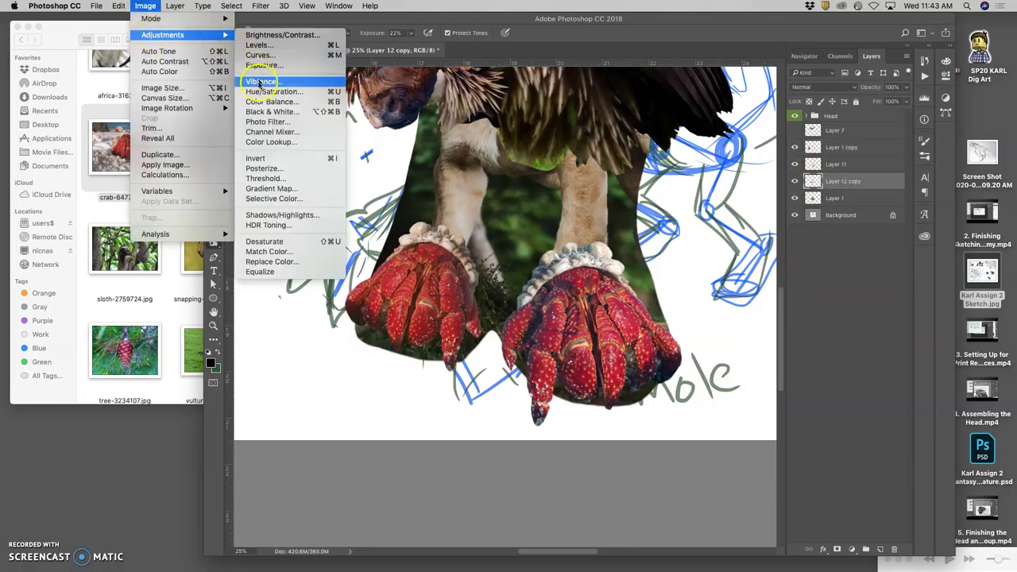
left_click(284, 98)
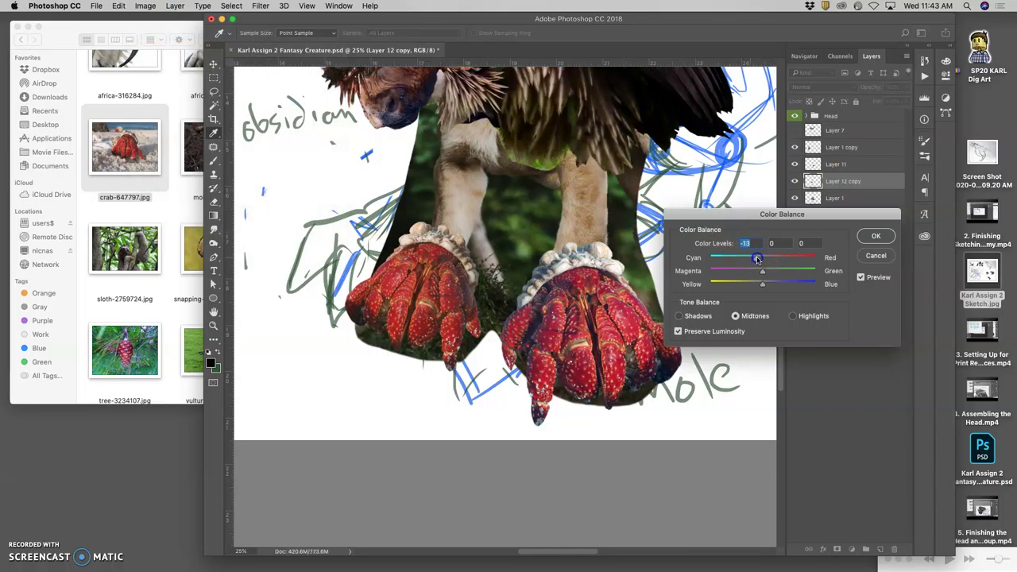
left_click_drag(731, 258, 736, 258)
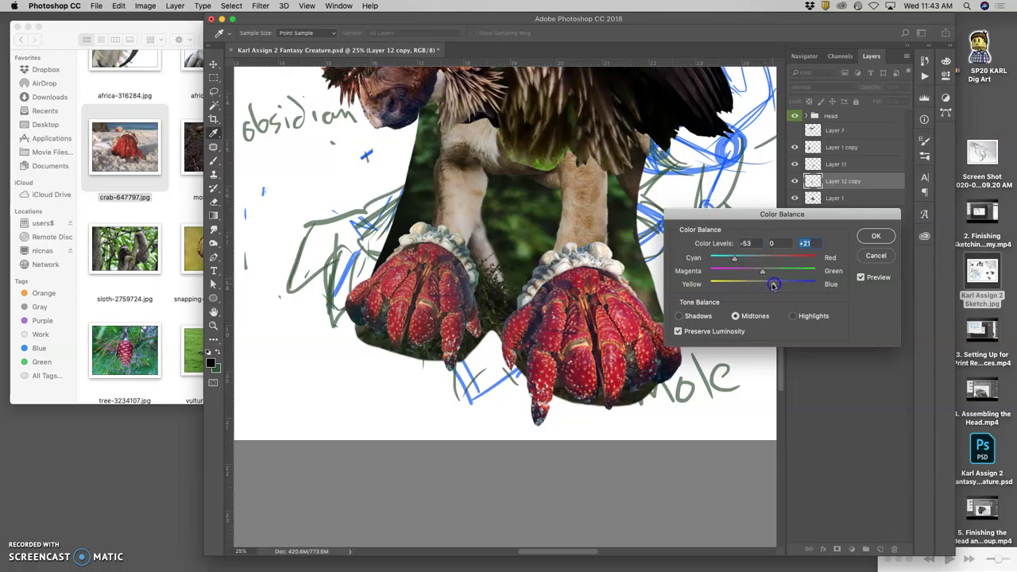
Set the smaller crab's highlight color balance to +17 red and -11 magenta, and its shadows to +7 blue.
left_click(791, 316)
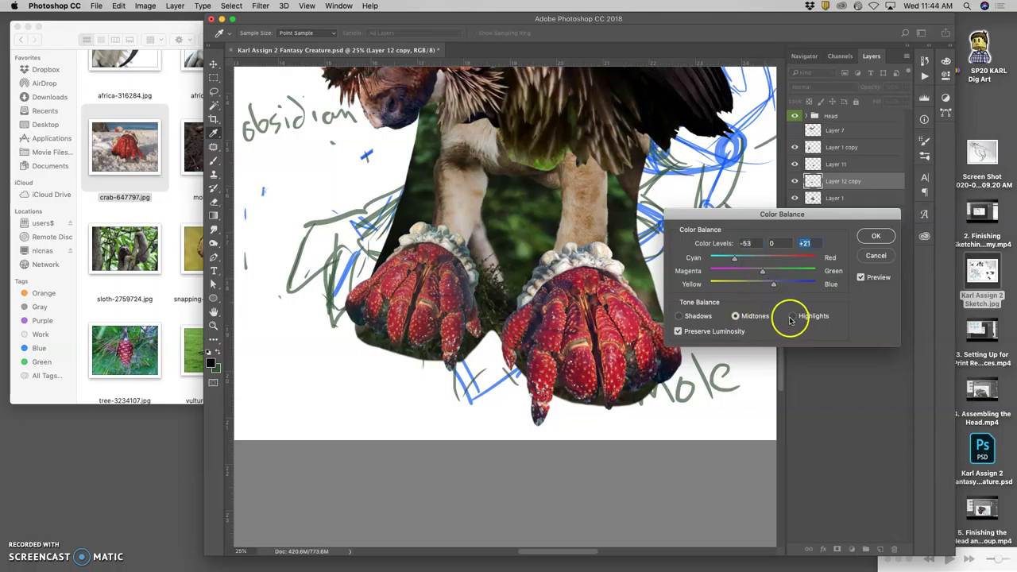
left_click(762, 272)
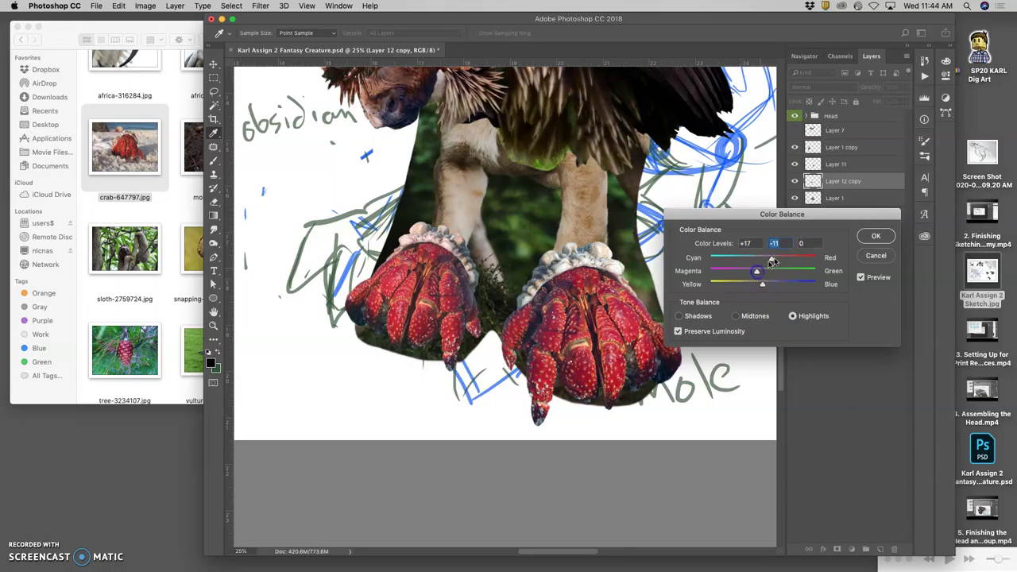
left_click(680, 315)
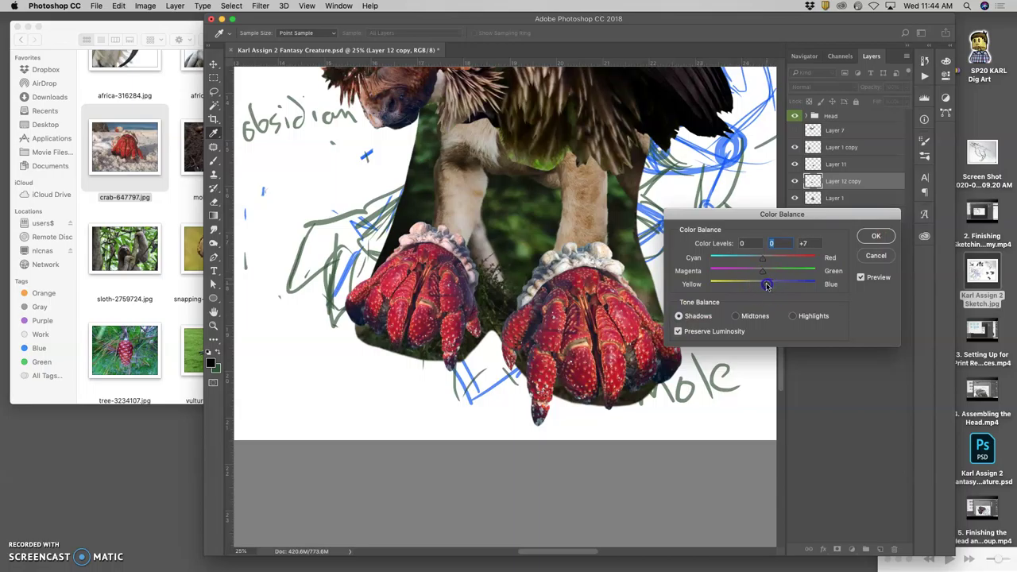
left_click(875, 236)
Darken the smaller crab's midtones on Layer 12 copy with Levels by setting the midtone input to 0.91.
left_click(146, 6)
mouse_move(162, 35)
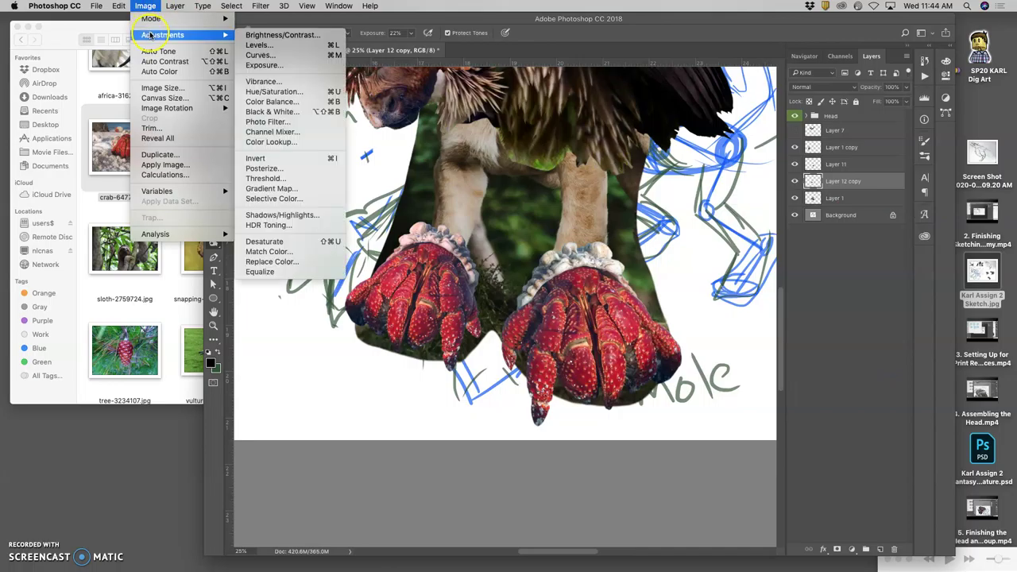
left_click(259, 48)
left_click_drag(776, 193, 783, 195)
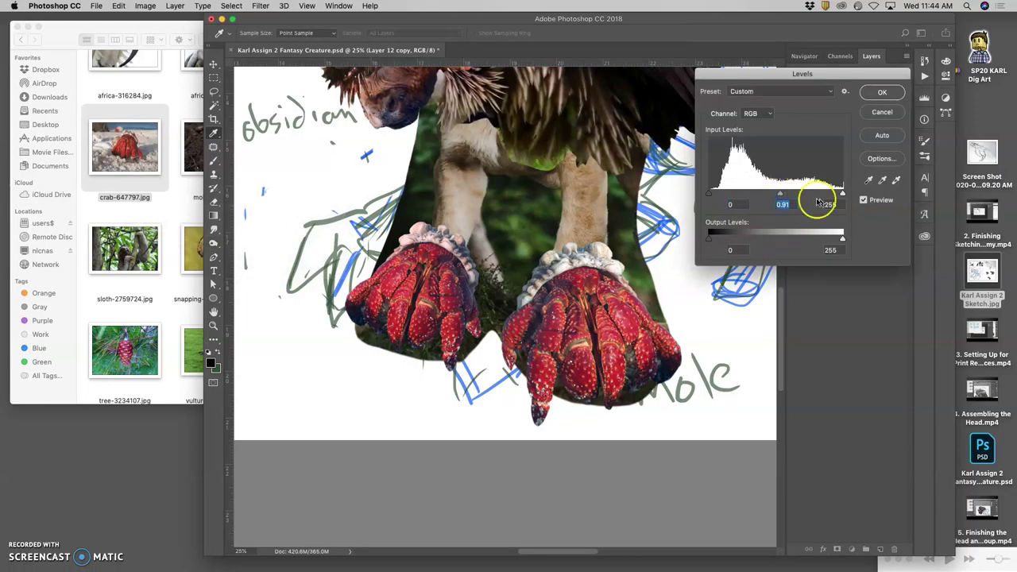
left_click(877, 93)
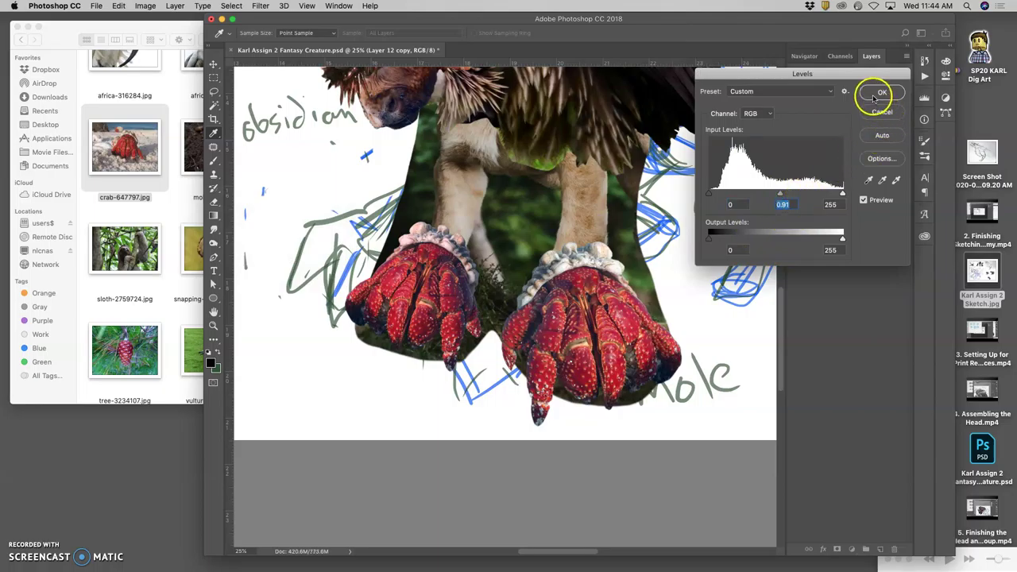
Reduce the smaller crab's saturation on Layer 12 copy to about -14 with Hue/Saturation.
left_click(146, 6)
mouse_move(162, 34)
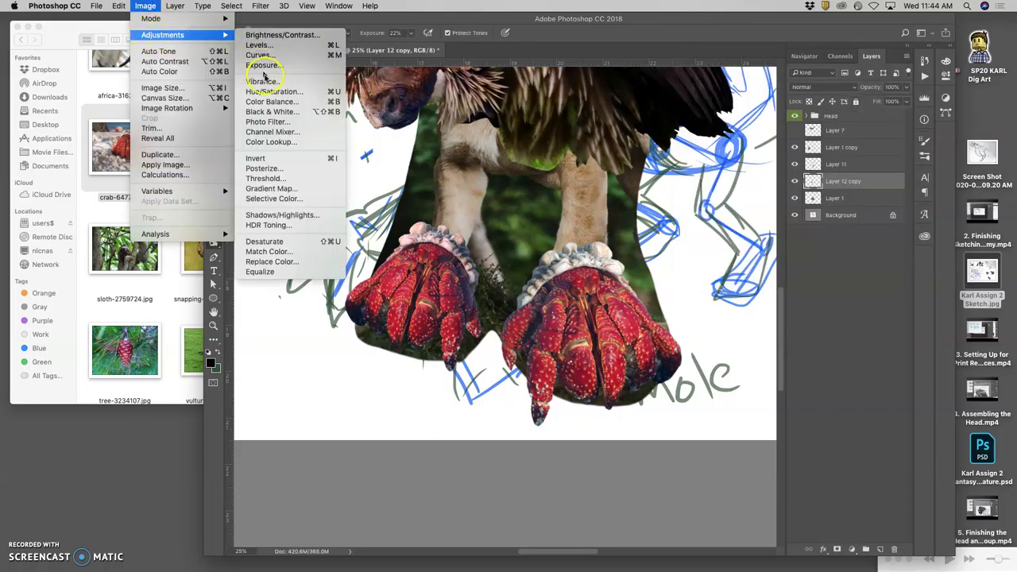
left_click(268, 91)
left_click_drag(699, 321, 695, 326)
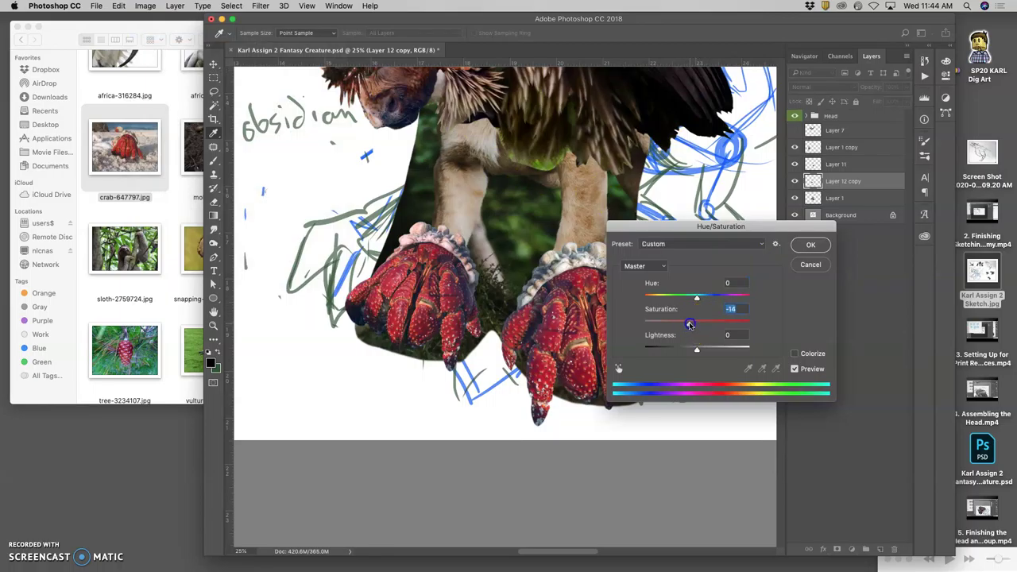
left_click(807, 244)
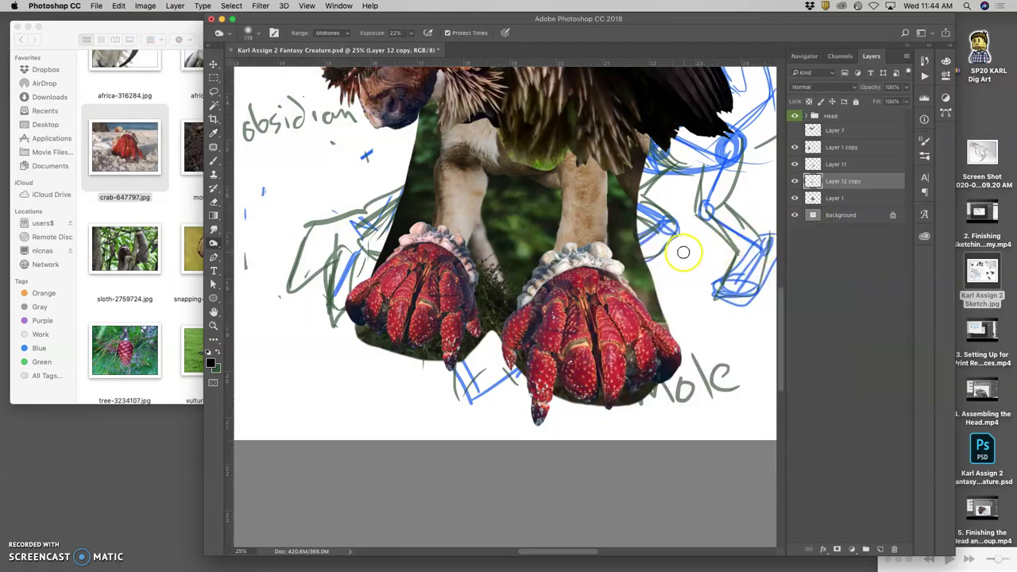
Place tree-3234107.jpg in the document and rotate it so the pine cone stands upright beside the creature's front legs.
key("super+equal")
key("super+minus")
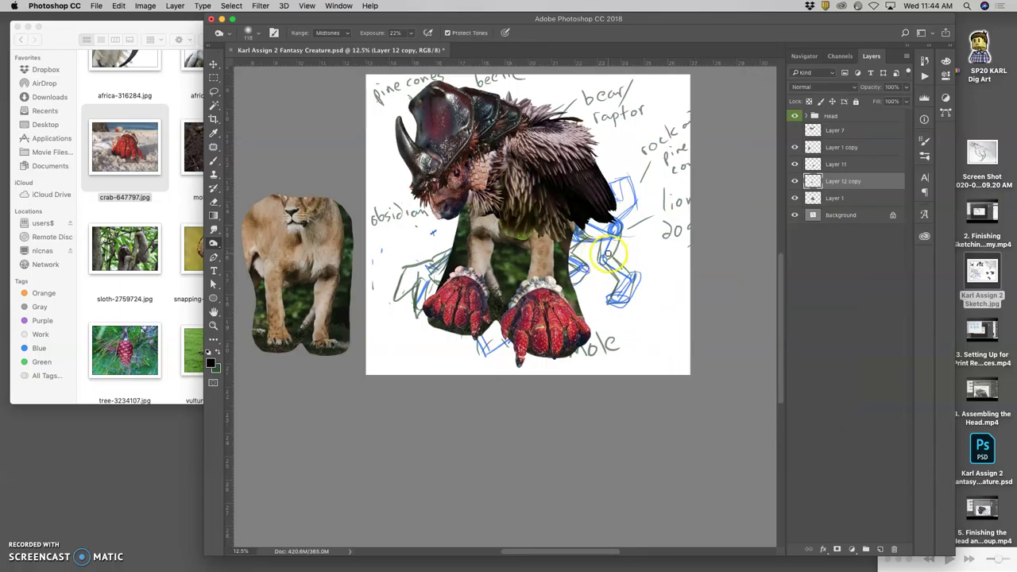
left_click_drag(607, 252, 647, 243)
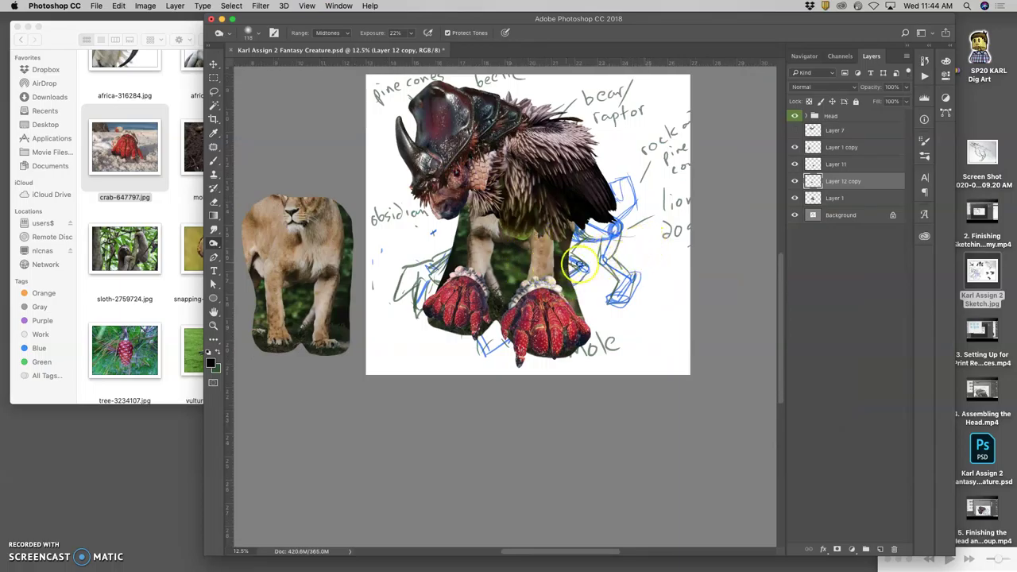
left_click(150, 209)
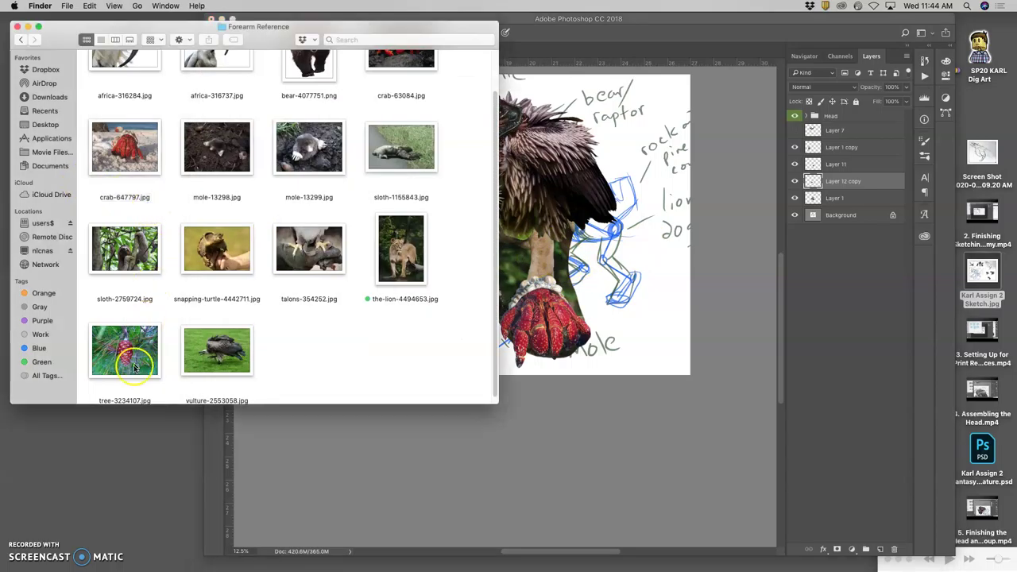
left_click_drag(133, 358, 609, 337)
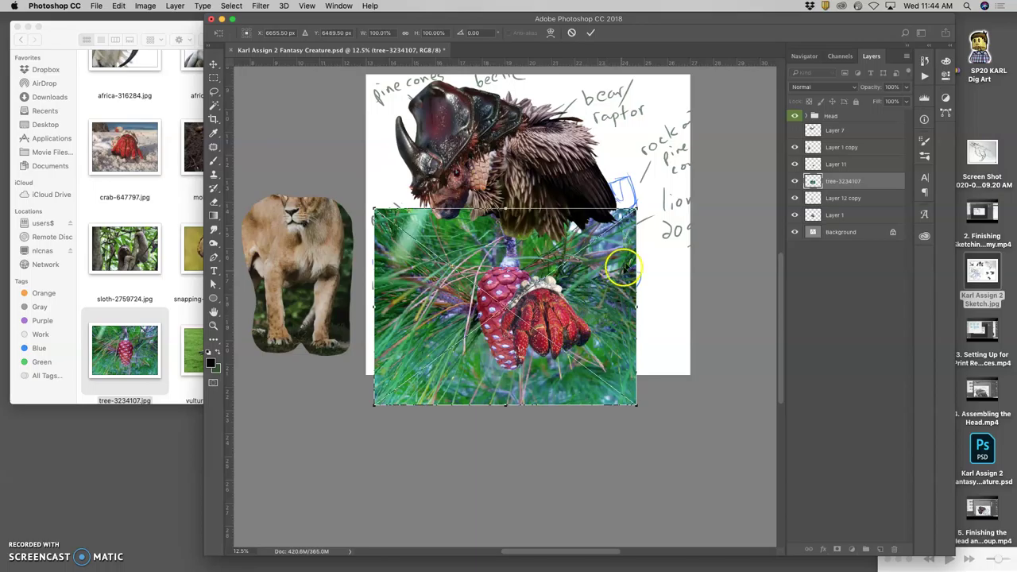
left_click_drag(661, 205, 365, 388)
left_click_drag(512, 338, 433, 318)
key("Return")
key("o")
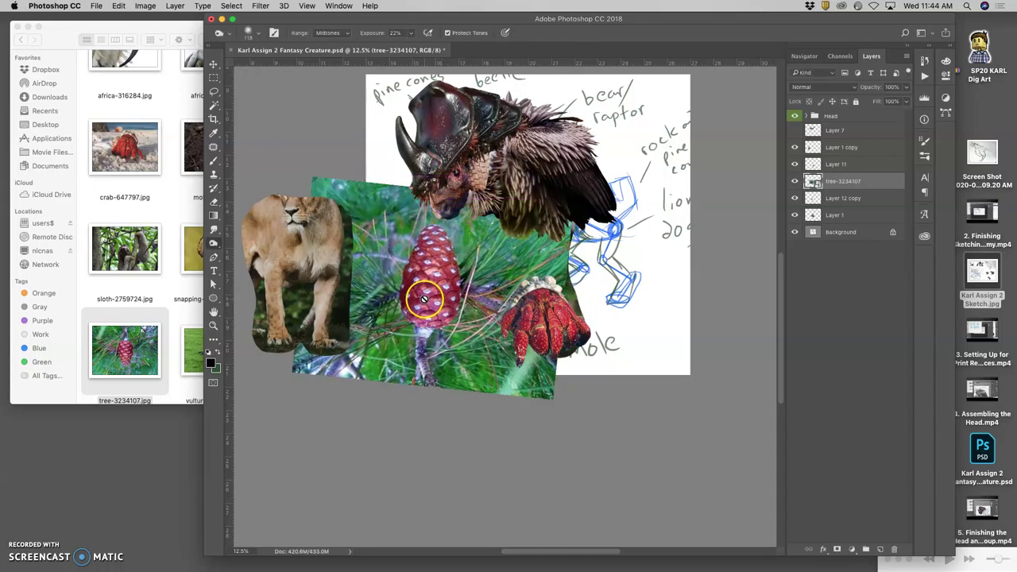
Lasso loosely around the pine cone, copy the selection to a new layer, and remove the placed tree-3234107 layer.
key("super+equal")
key("super+equal")
key("super+equal")
scroll(424, 282, "left", 5)
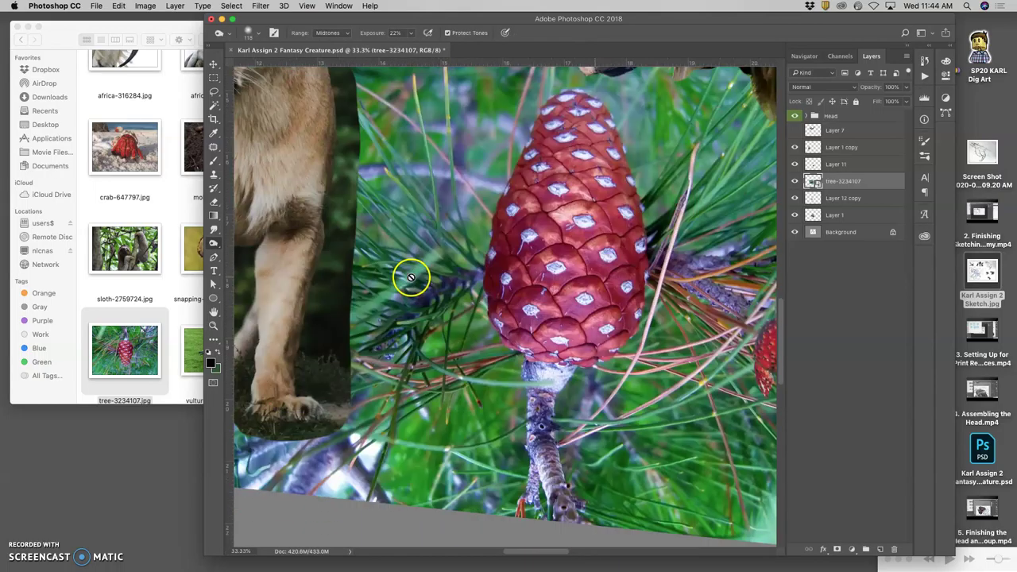
left_click(213, 93)
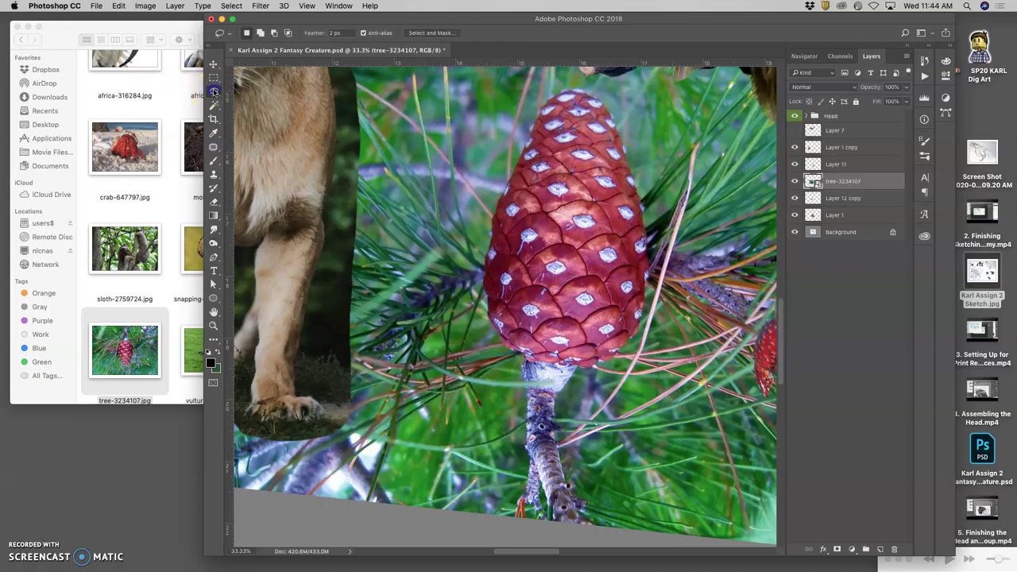
left_click_drag(562, 81, 562, 83)
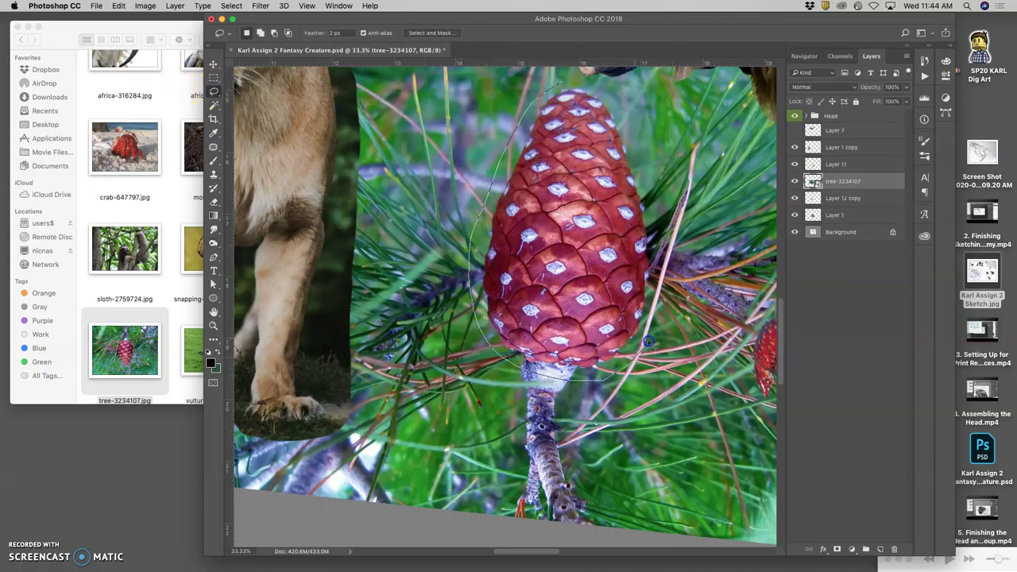
left_click_drag(623, 111, 586, 78)
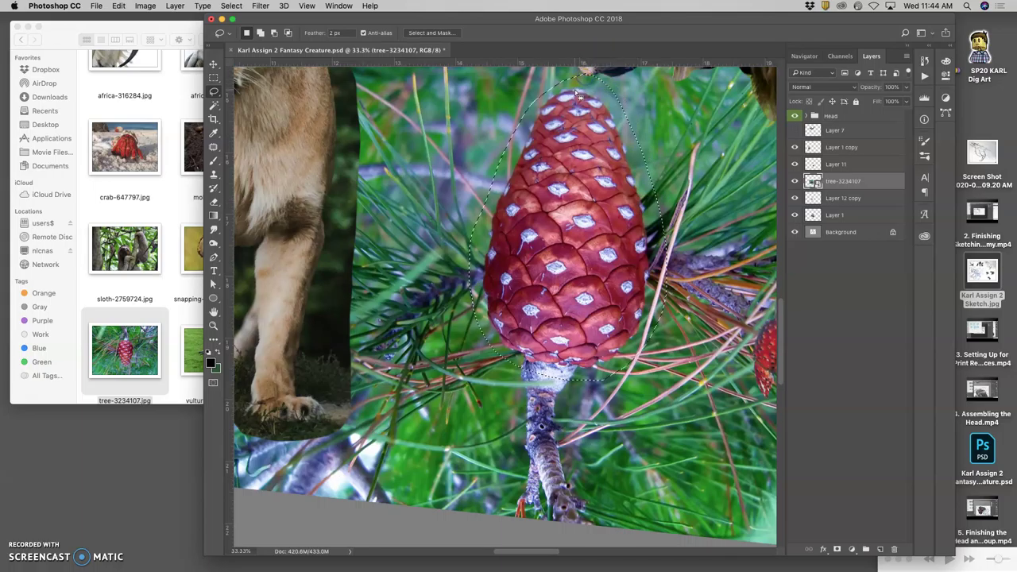
key("super+j")
left_click(847, 199)
key("BackSpace")
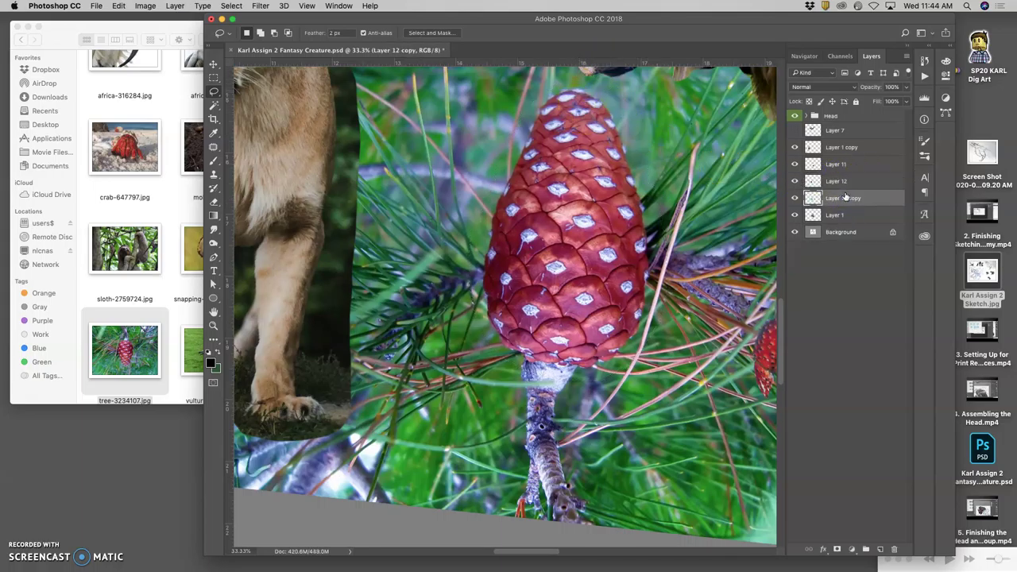
key("super+minus")
key("super+minus")
key("super+minus")
key("super+minus")
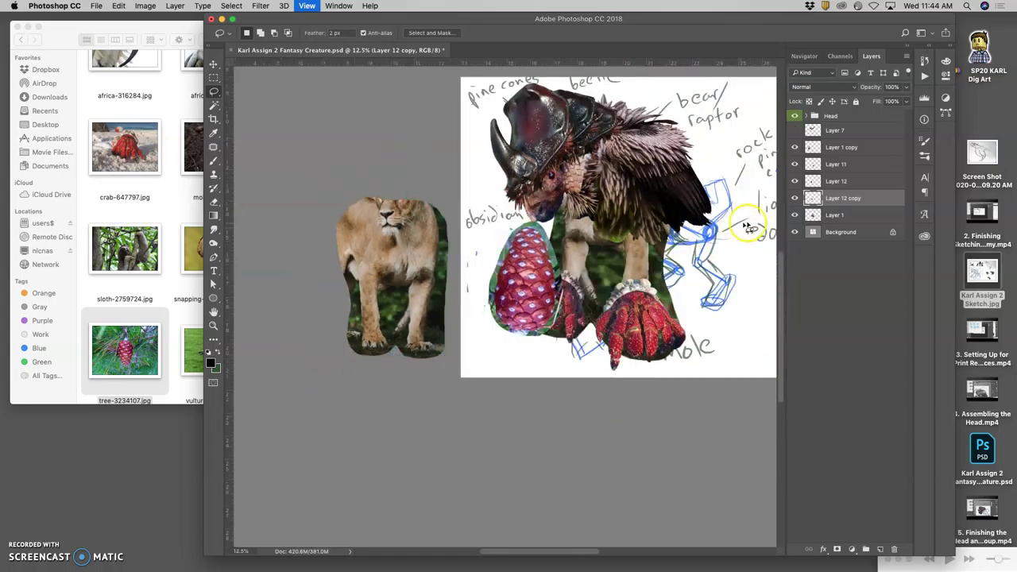
left_click(836, 201)
left_click_drag(834, 198, 763, 224)
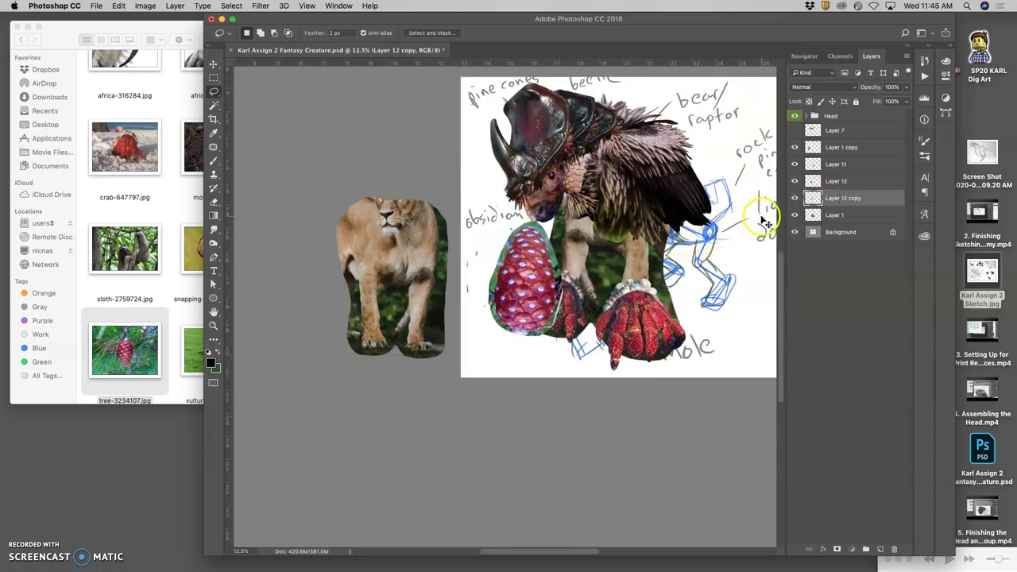
key("super+t")
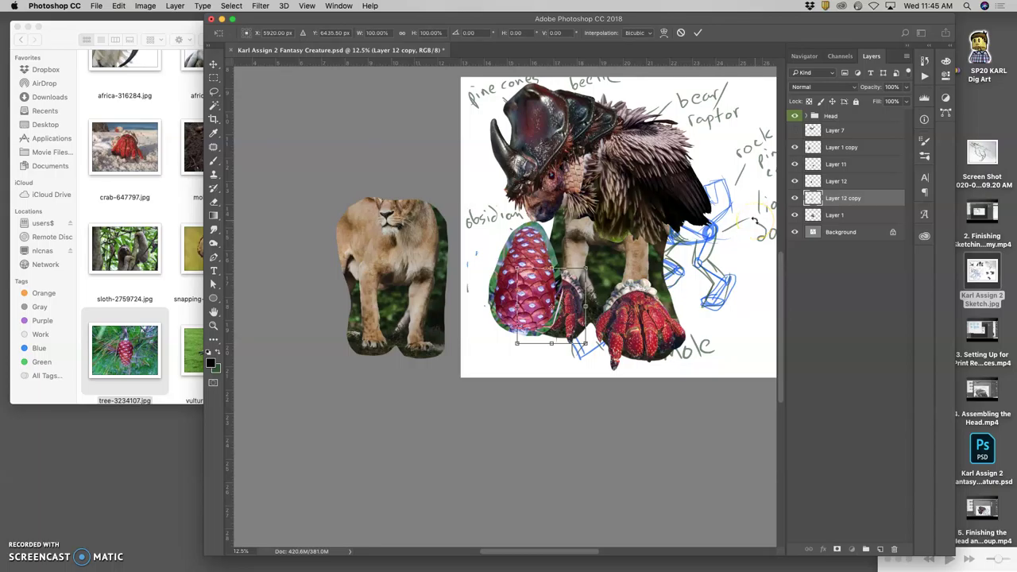
key("Return")
left_click(213, 94)
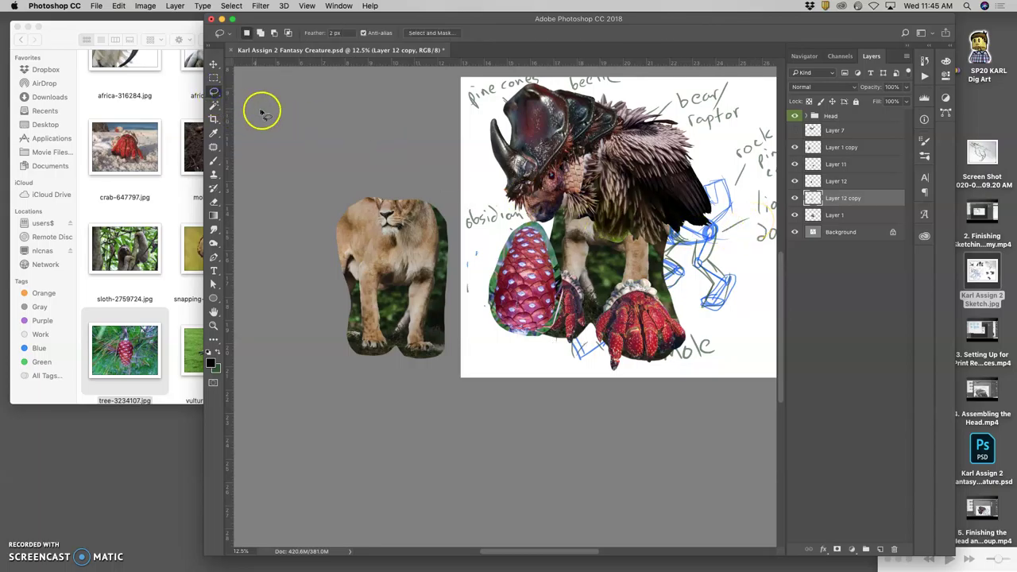
Identify the pine cone's layer by toggling visibility, select Layer 12, and move it below Layer 12 copy.
left_click(794, 181)
left_click(794, 181)
left_click(830, 182)
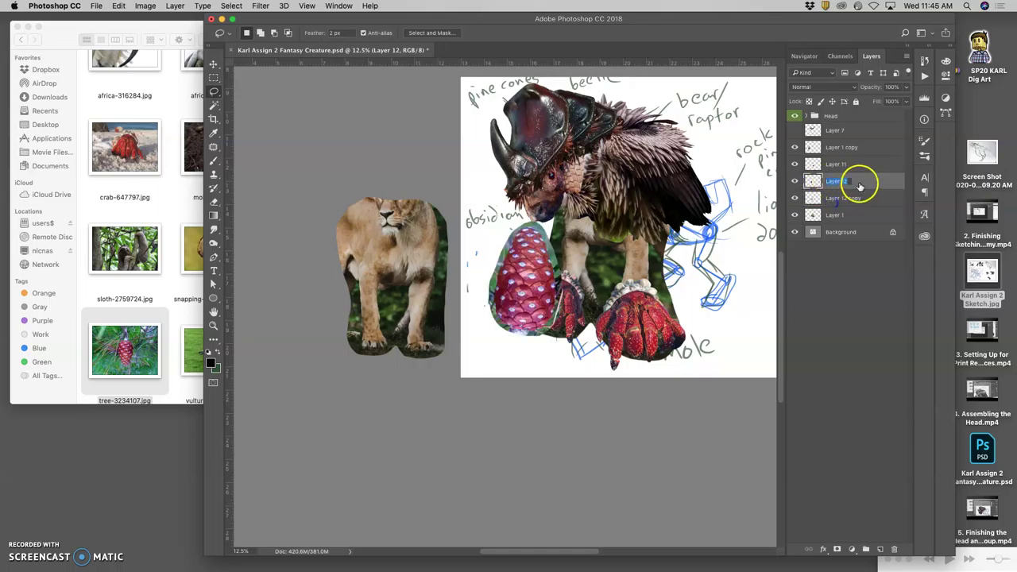
double_click(858, 201)
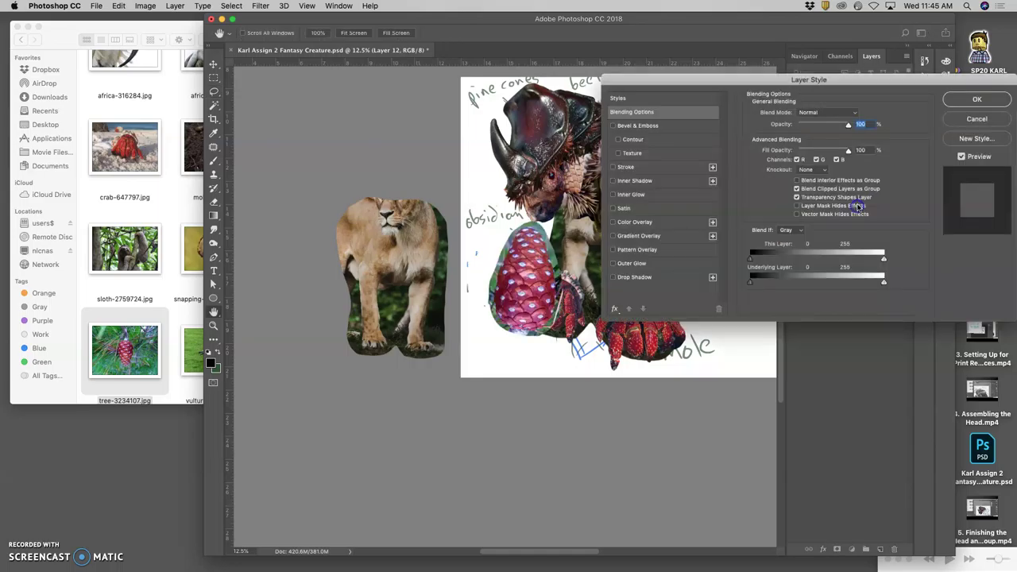
left_click(976, 121)
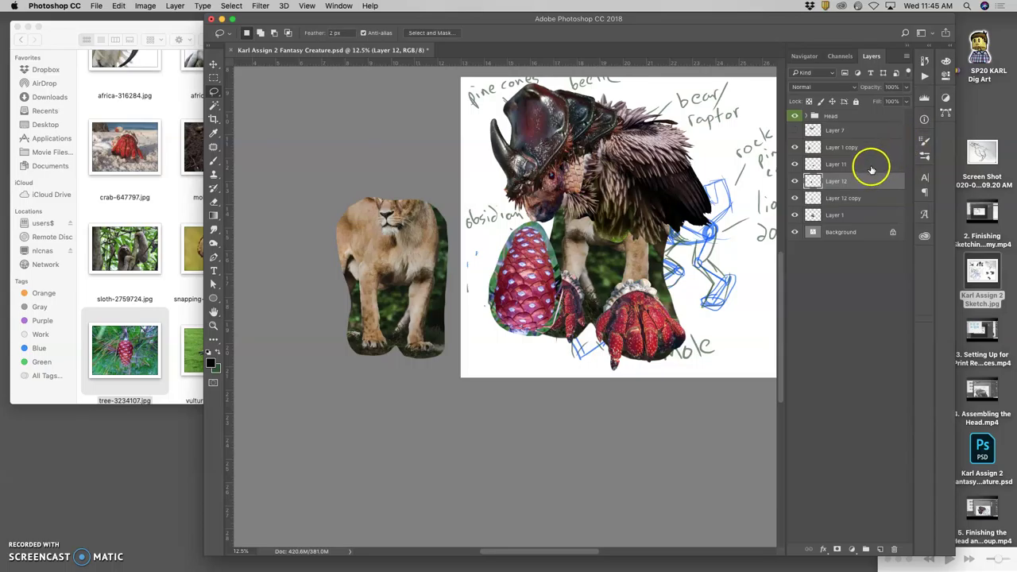
key("super+bracketleft")
Scale the pine cone to about 62%, rotate it about -169°, and position it on the foreleg above the smaller crab.
key("super+t")
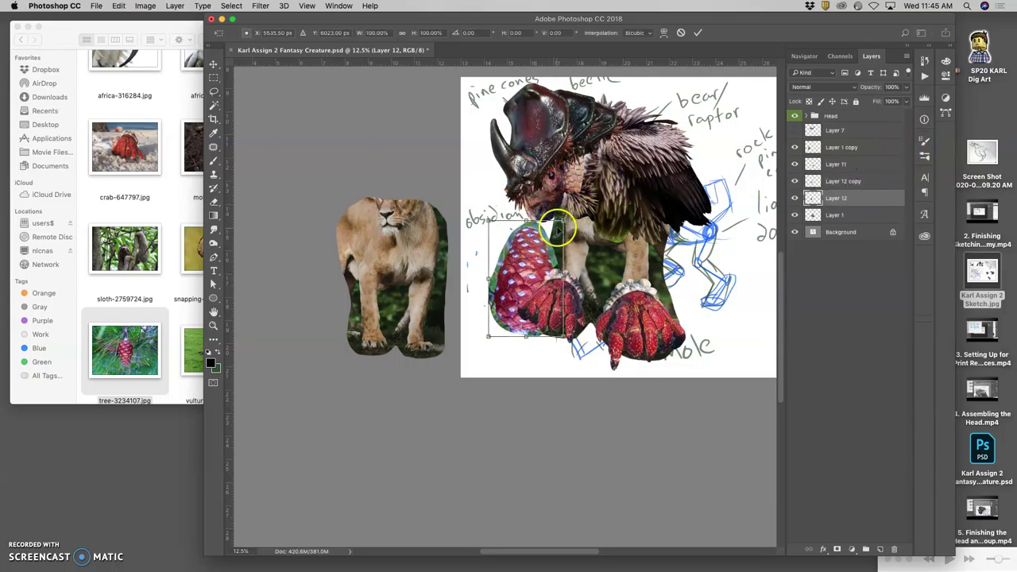
left_click_drag(564, 221, 526, 305)
left_click_drag(569, 257, 574, 246)
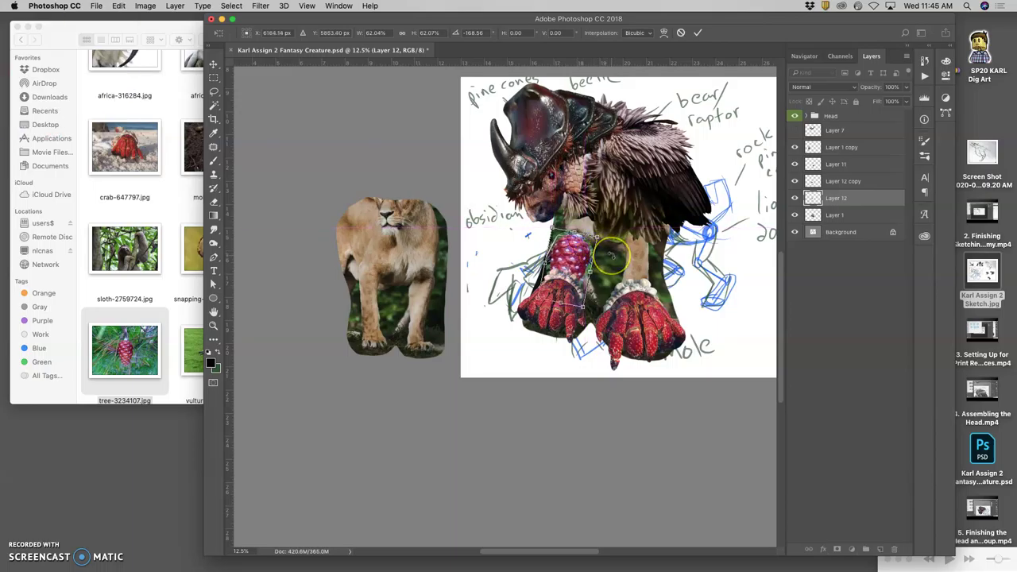
key("Return")
key("l")
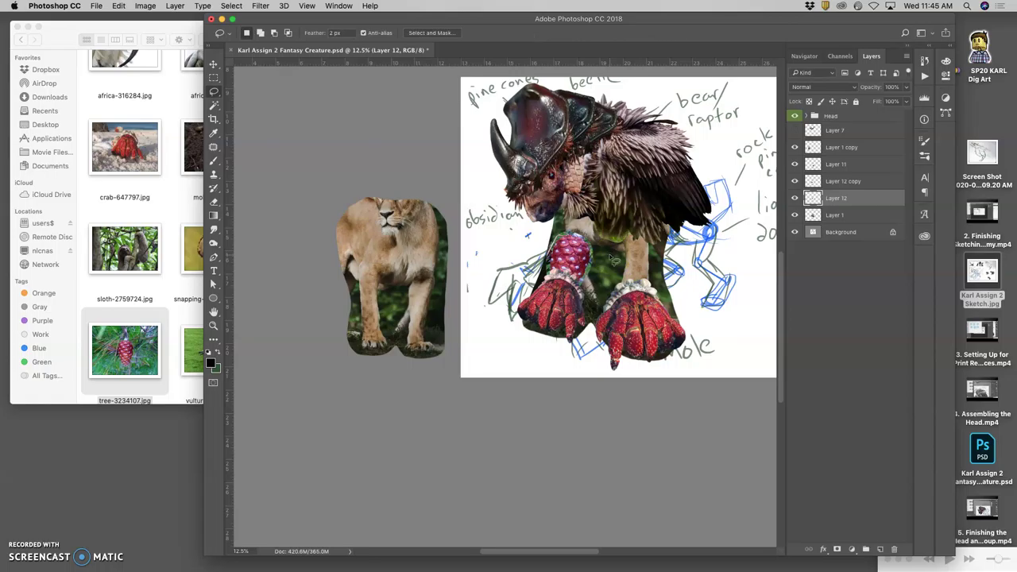
Lasso and delete the leftover pine needle background along the pine cone's left and upper edges.
key("super+plus")
key("super+plus")
key("super+plus")
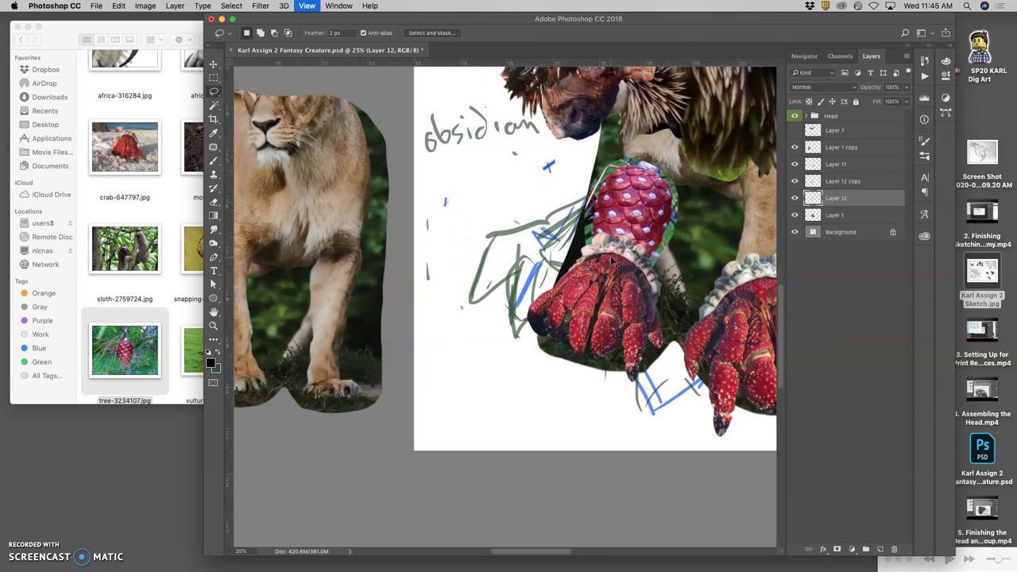
scroll(618, 239, "right", 3)
left_click_drag(617, 238, 621, 241)
scroll(621, 240, "up", 5)
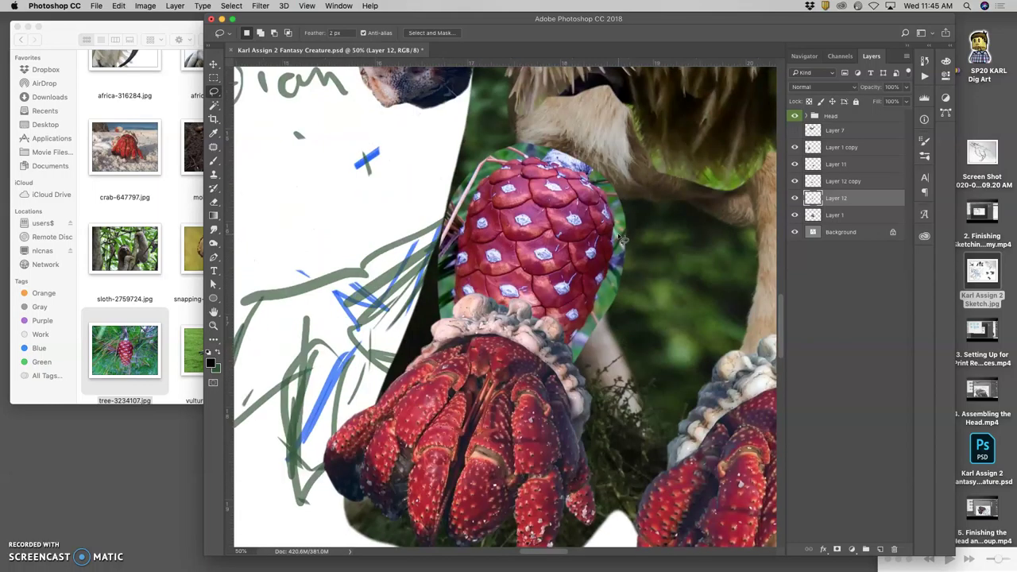
left_click(214, 92)
mouse_move(483, 127)
left_mouse_down()
mouse_move(409, 225)
mouse_move(407, 294)
mouse_move(437, 344)
mouse_move(477, 322)
left_mouse_up()
key("Delete")
key("super+d")
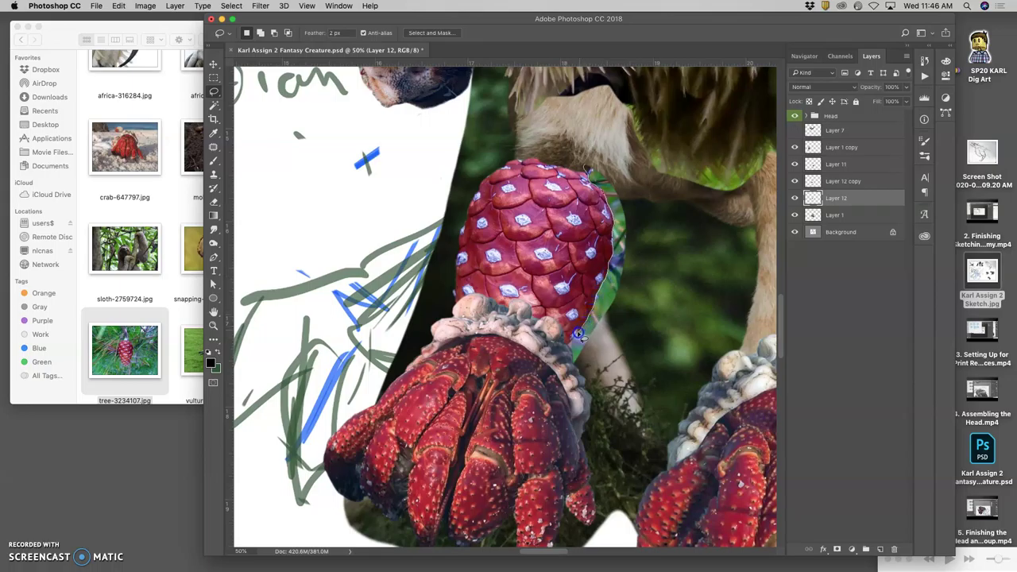
Lasso and delete the remaining green background along the pine cone's right edge.
mouse_move(660, 321)
left_mouse_down()
mouse_move(657, 206)
mouse_move(636, 151)
mouse_move(601, 136)
left_mouse_up()
key("Delete")
key("super+d")
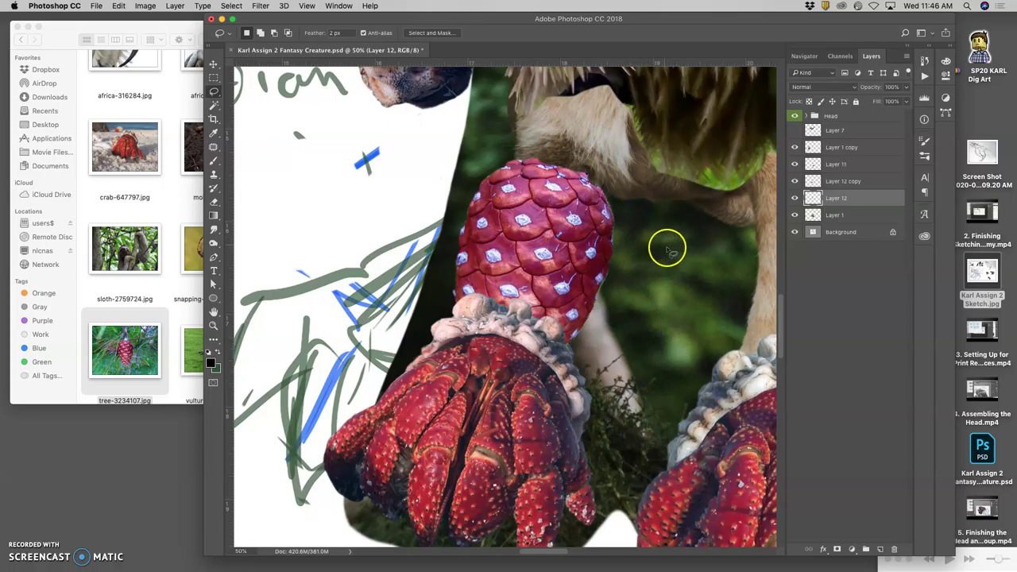
Darken the pine cone with Levels, setting the midtone input to 0.82 and the white output level to 209.
key("super+minus")
key("super+minus")
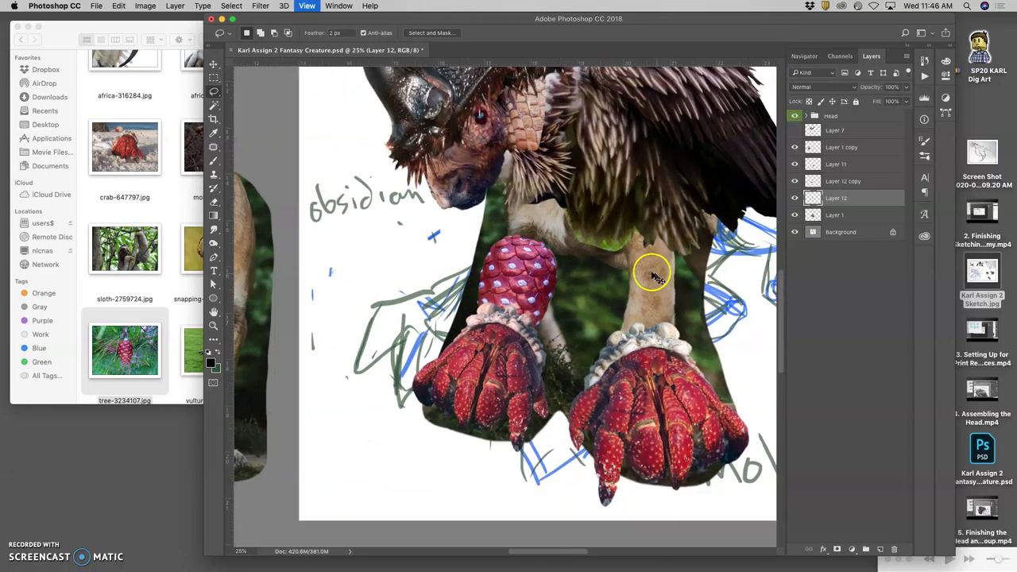
key("super+minus")
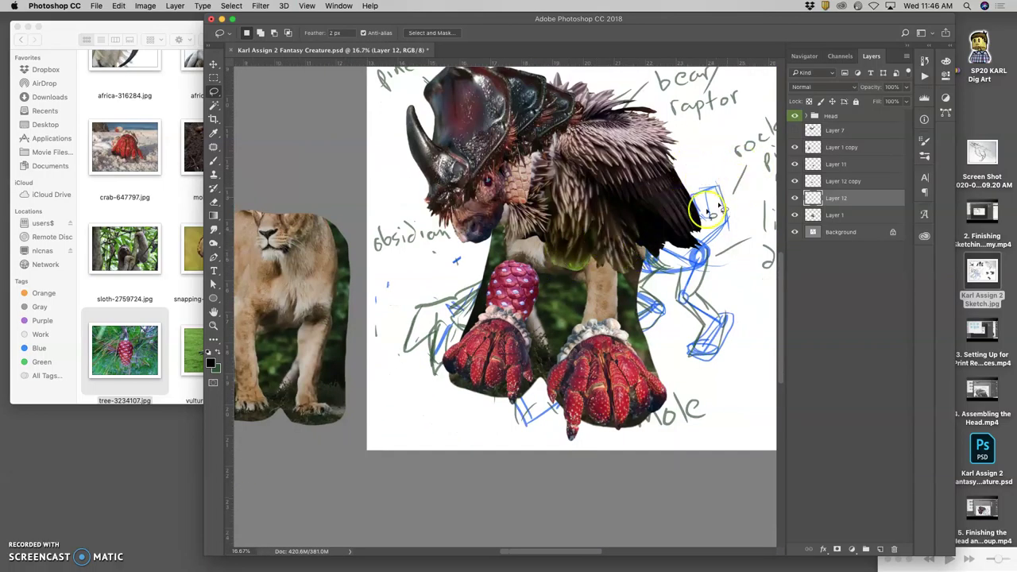
left_click(146, 5)
mouse_move(155, 37)
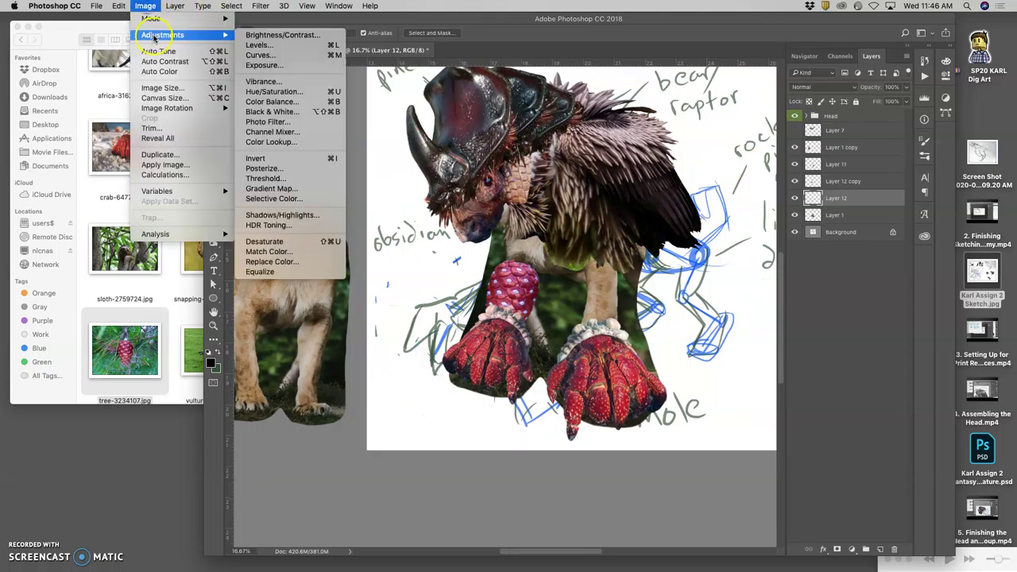
left_click(259, 45)
mouse_move(777, 197)
left_mouse_down()
mouse_move(793, 197)
mouse_move(784, 197)
left_mouse_up()
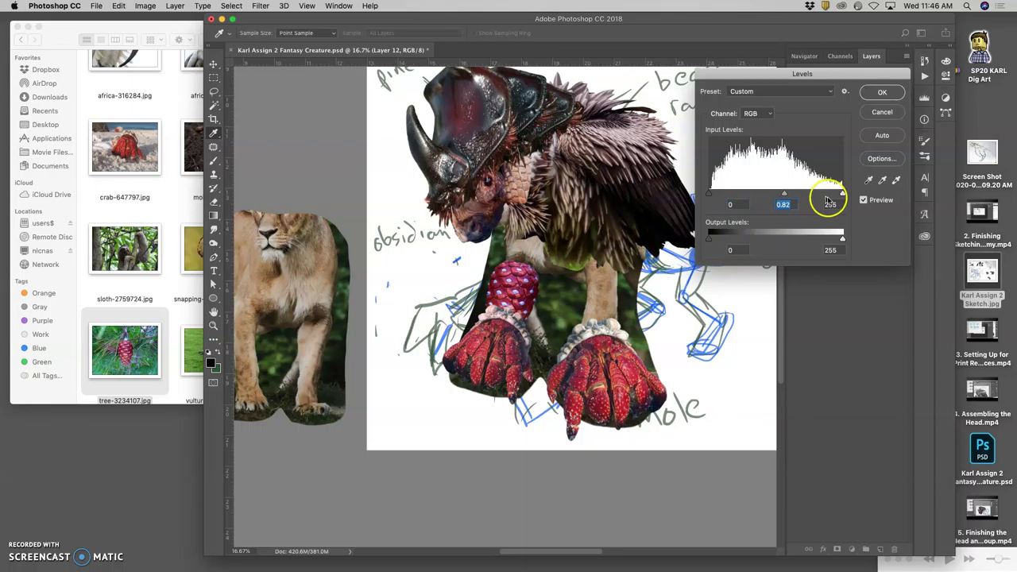
left_click_drag(842, 236, 827, 236)
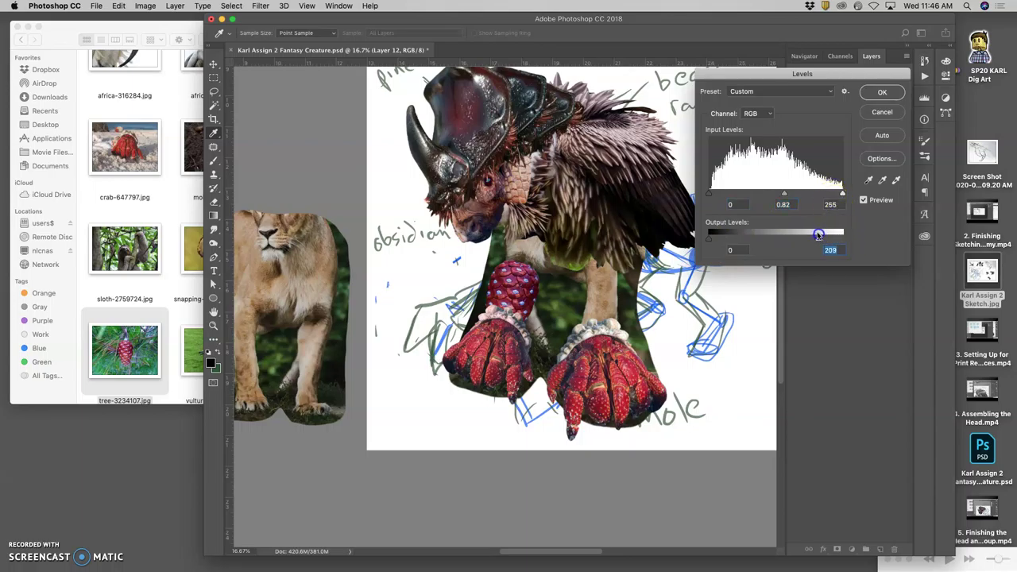
left_click(882, 92)
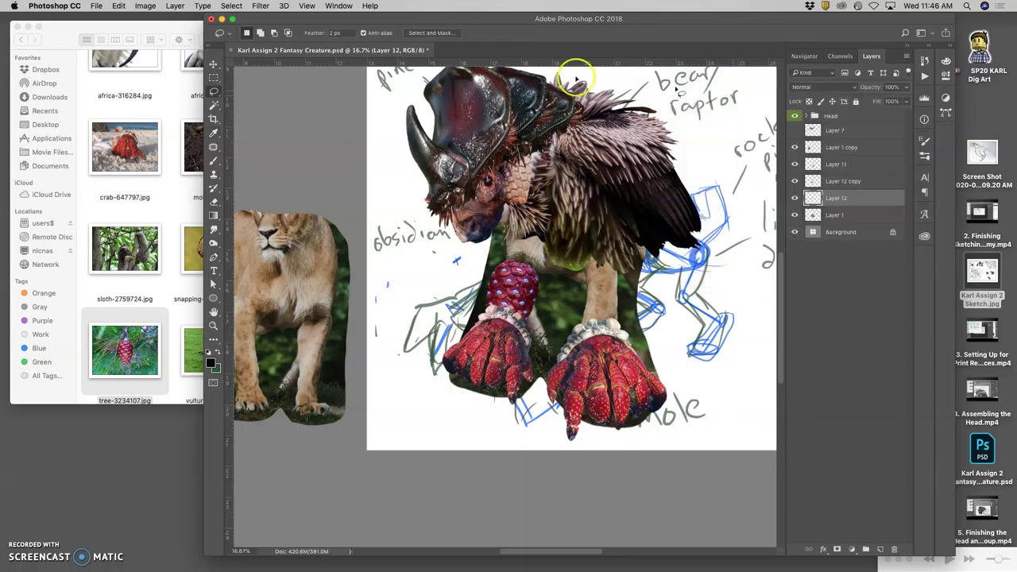
Shift the pine cone toward brown with Color Balance midtone levels of -25, +13 and -63.
left_click(146, 5)
mouse_move(162, 35)
left_click(262, 101)
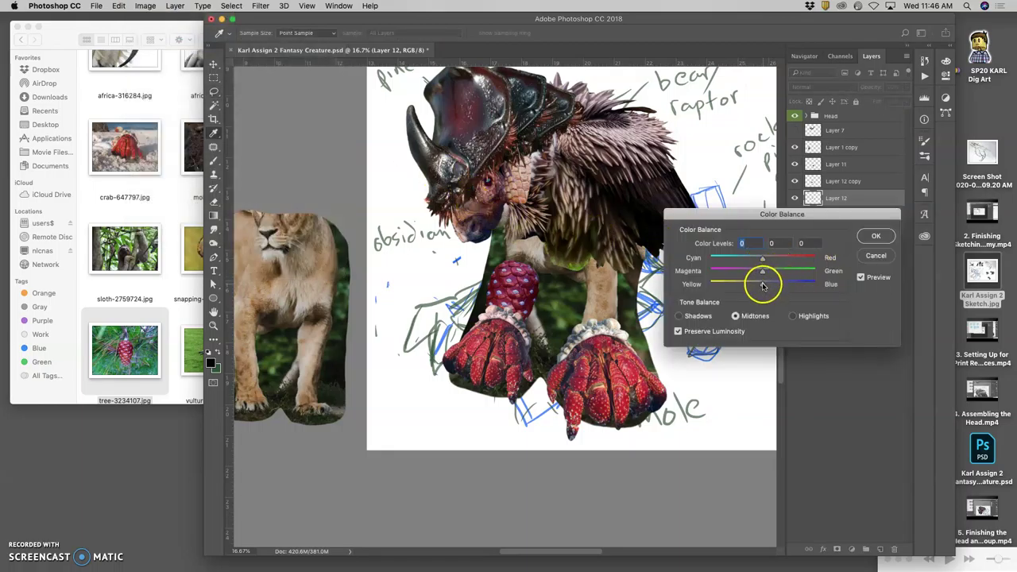
left_click(761, 262)
left_click_drag(749, 259, 772, 274)
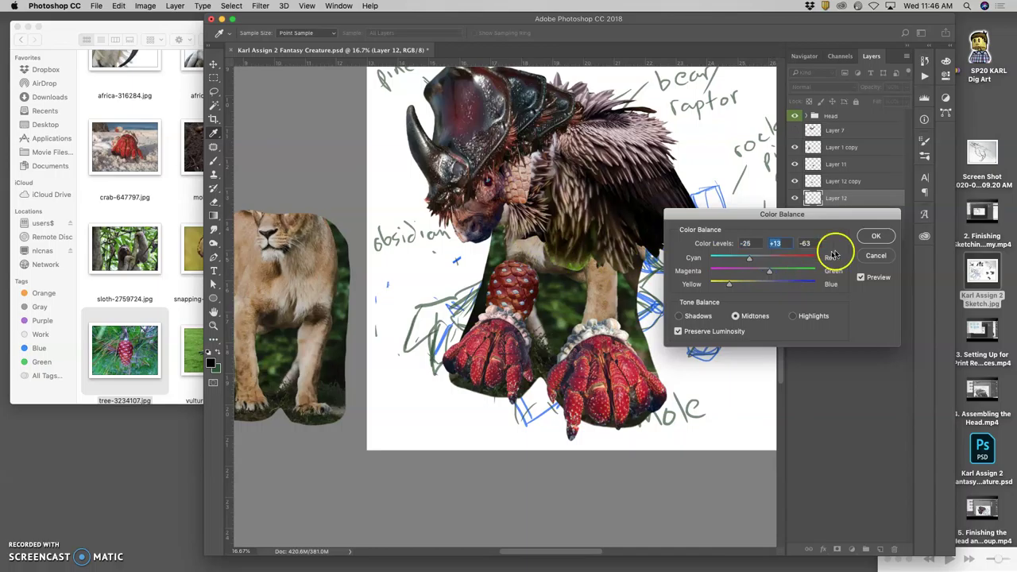
left_click(876, 236)
Desaturate the pine cone with Hue/Saturation, lowering the saturation to about -38.
left_click(145, 7)
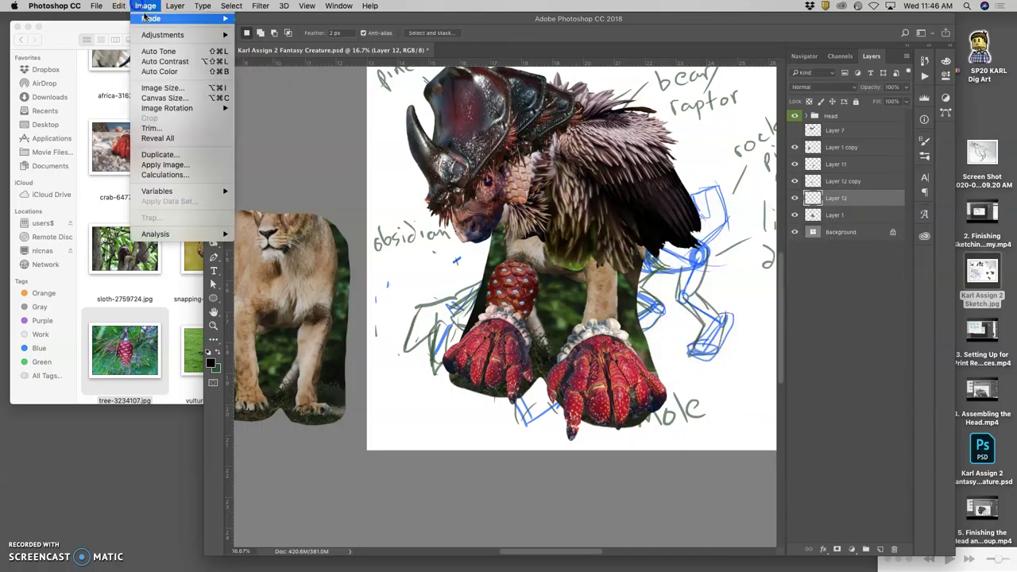
mouse_move(163, 31)
left_click(270, 91)
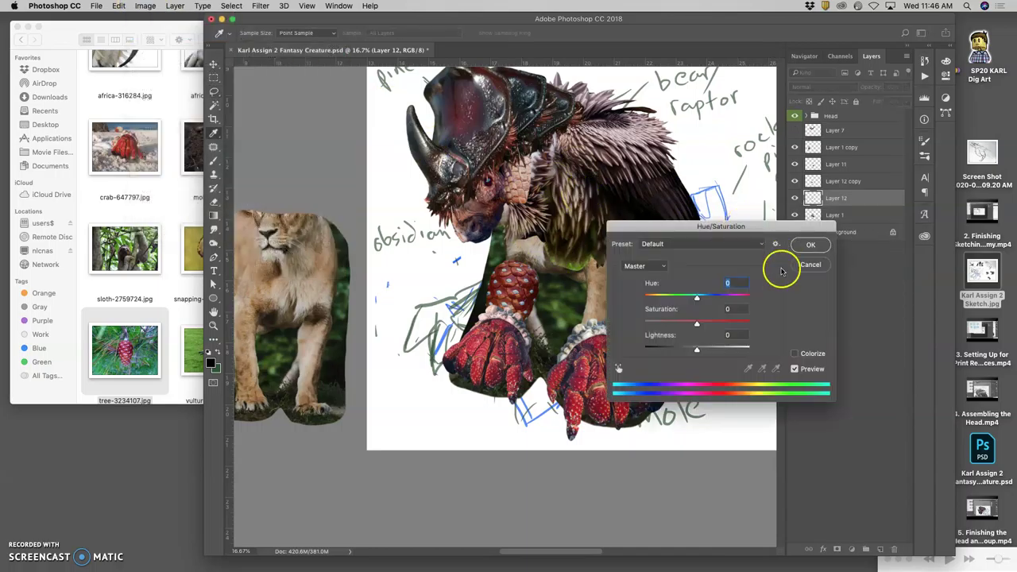
left_click_drag(682, 325, 675, 324)
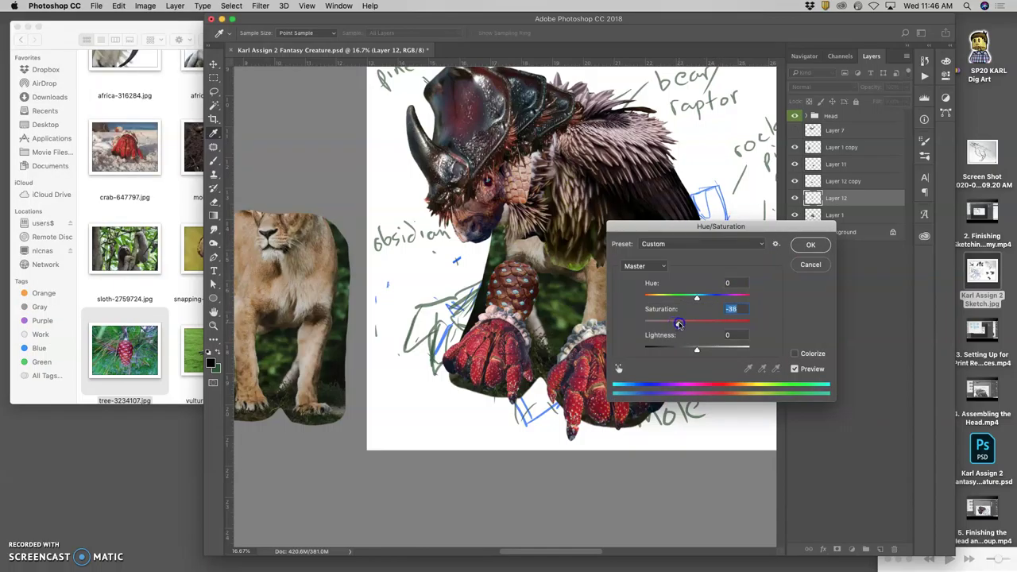
left_click(810, 244)
Duplicate the pine cone layer and move the copy onto the other foreleg, above the larger crab foot.
key("super+equal")
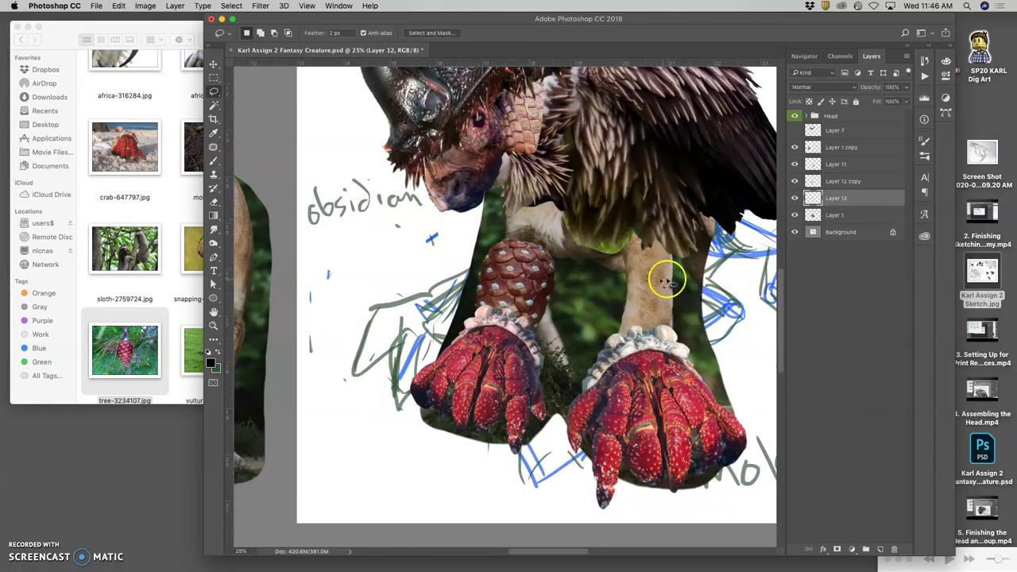
key("super+t")
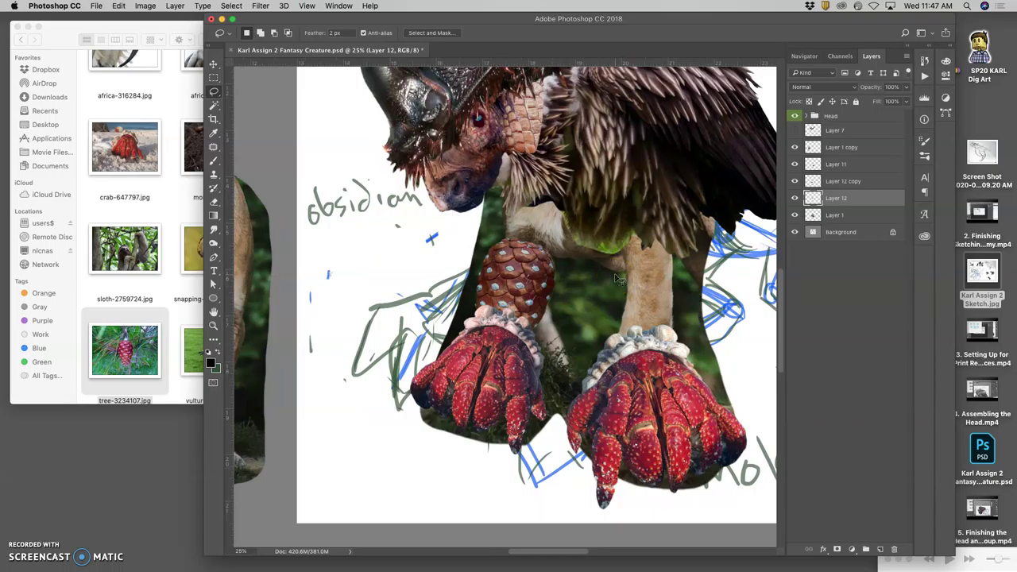
key("super+j")
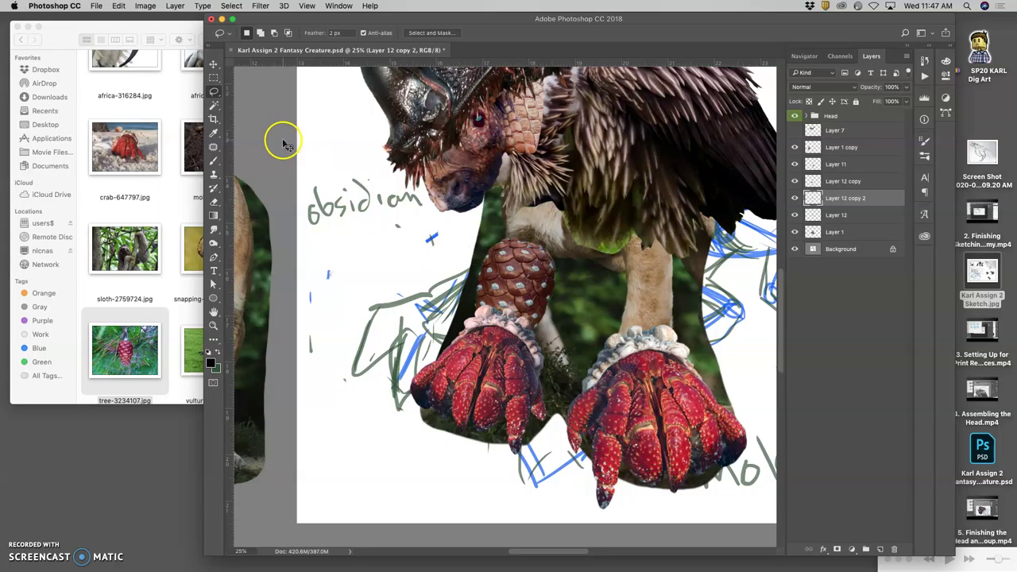
left_click(212, 64)
left_click_drag(507, 272, 650, 278)
right_click(653, 280)
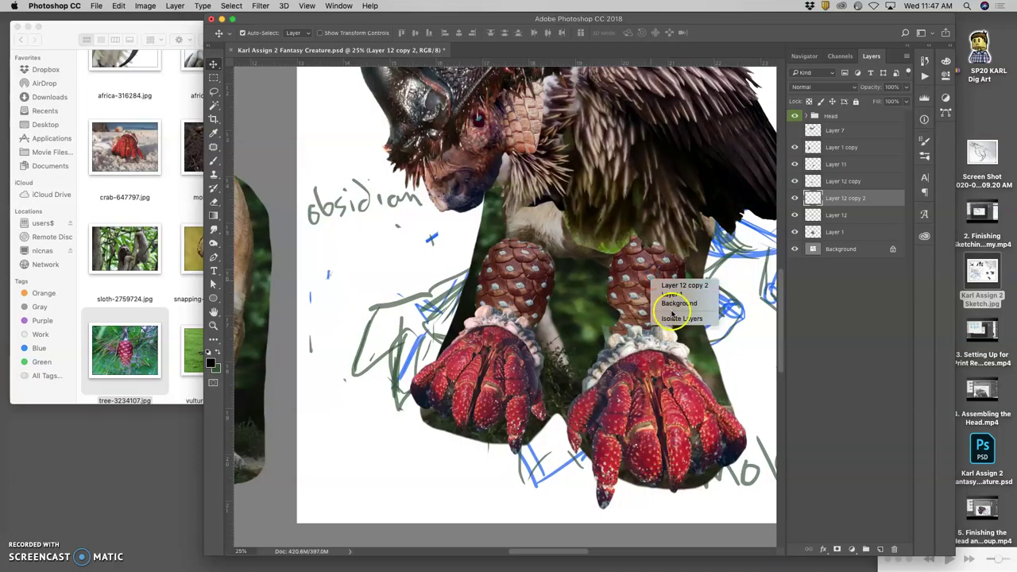
key("Escape")
Flip the duplicated pine cone horizontally, rotate it about 15°, and seat it behind the larger crab foot's white cuff.
key("super+t")
right_click(657, 291)
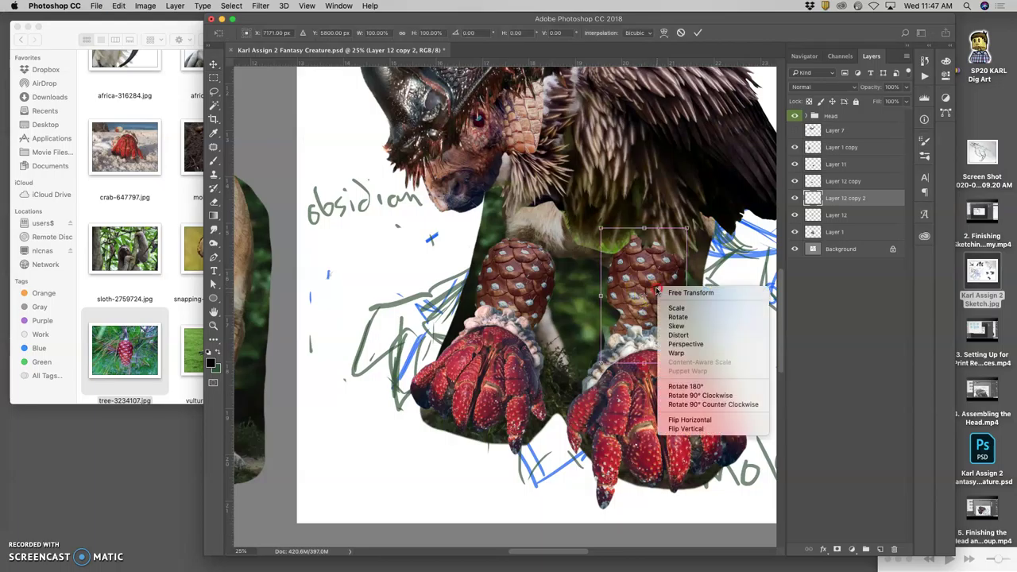
left_click(688, 419)
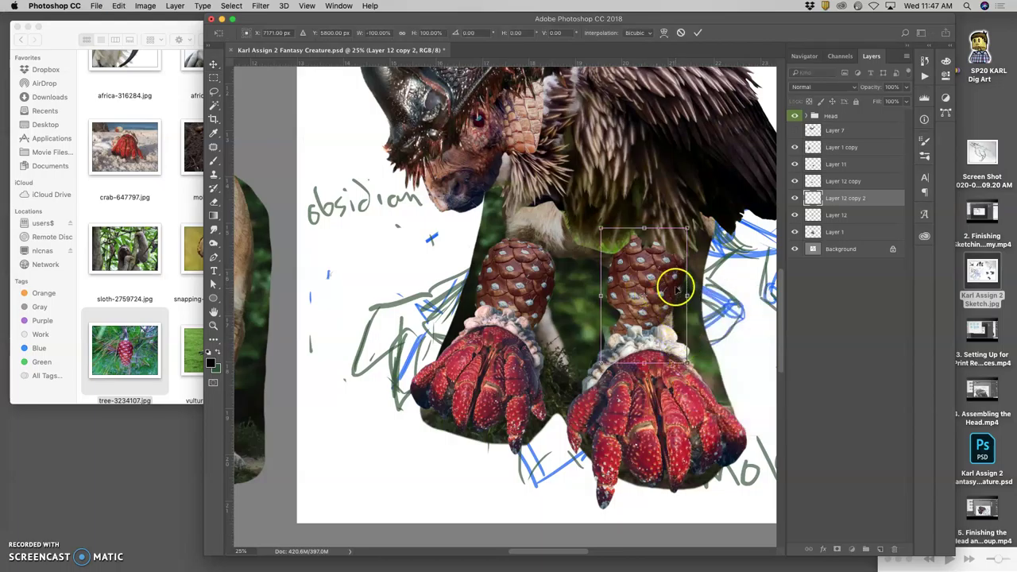
left_click_drag(664, 258, 662, 294)
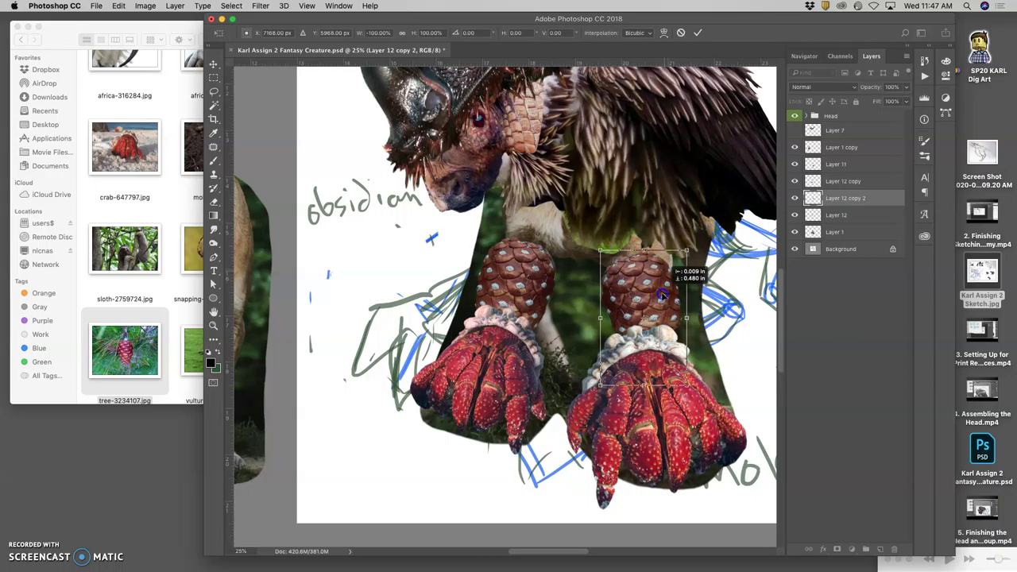
left_click_drag(692, 251, 676, 293)
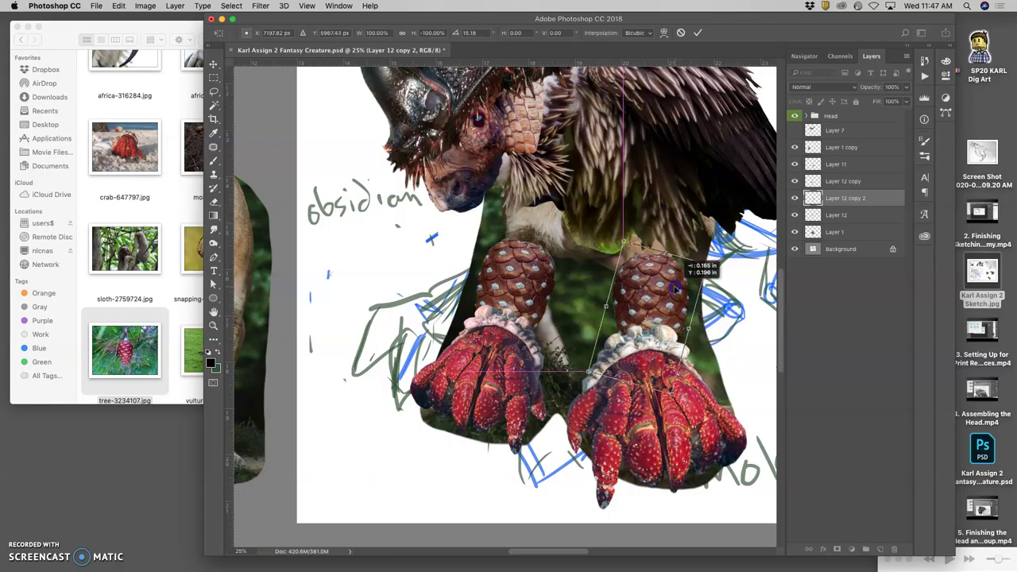
key("Return")
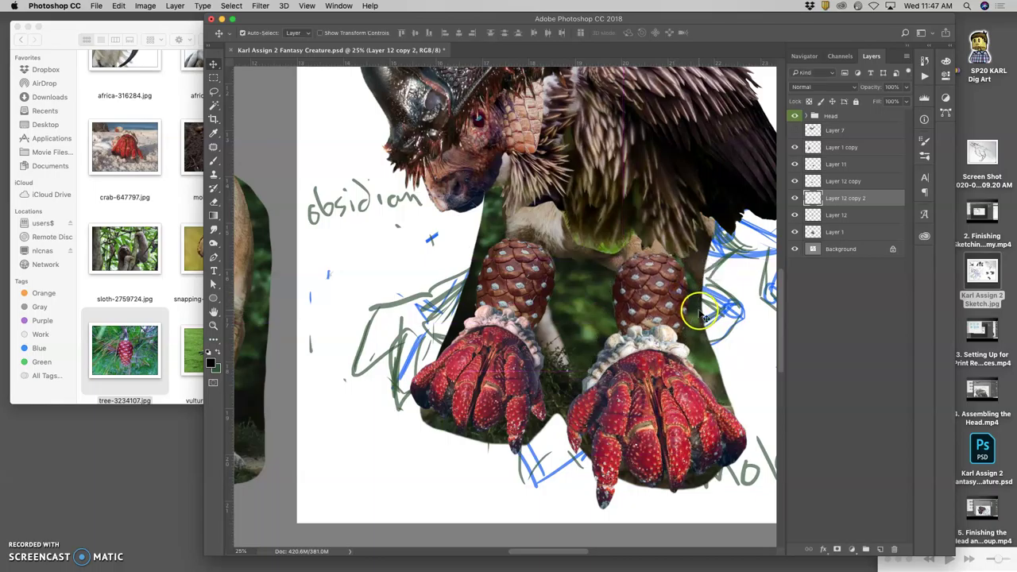
Refit the duplicated pine cone with Free Transform, shifting it slightly inward above the larger crab foot.
key("super+minus")
key("super+minus")
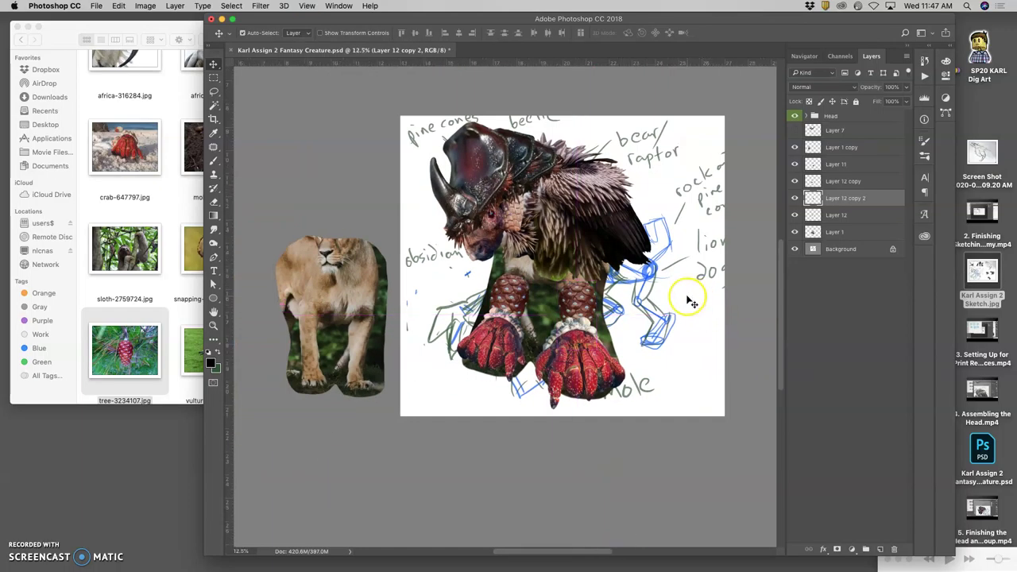
key("super+t")
mouse_move(605, 281)
left_mouse_down()
mouse_move(611, 273)
mouse_move(584, 291)
mouse_move(593, 273)
left_mouse_up()
key("Return")
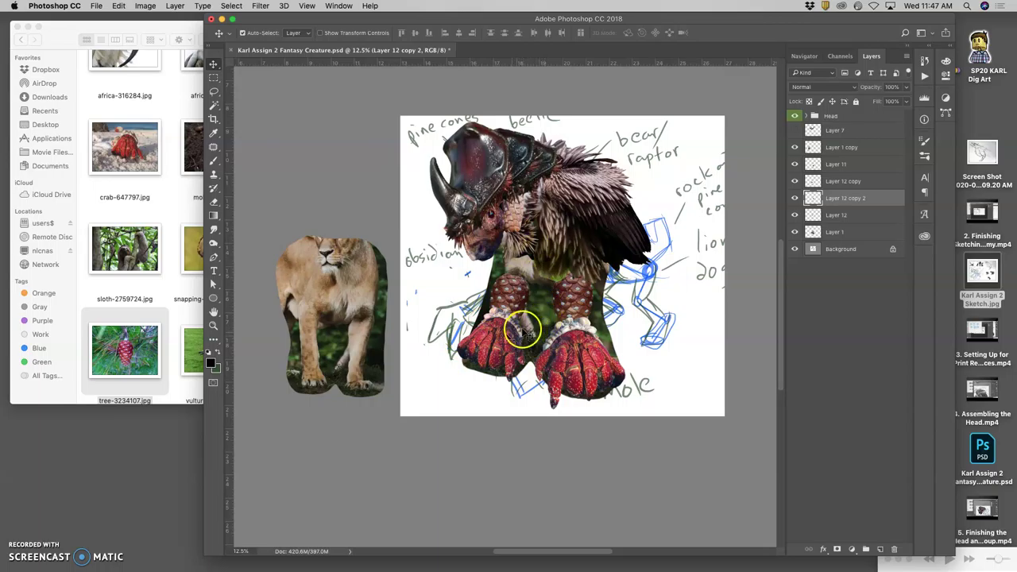
Toggle the visibility of the limb layers to identify which one holds the smaller crab foot.
left_click(794, 163)
left_click(795, 163)
left_click(794, 214)
left_click(795, 215)
left_click(795, 232)
left_click(795, 232)
left_click(794, 181)
left_click(794, 181)
Apply a Perspective transform to the smaller crab foot on Layer 12 copy, widening its base slightly.
left_click(831, 183)
key("super+t")
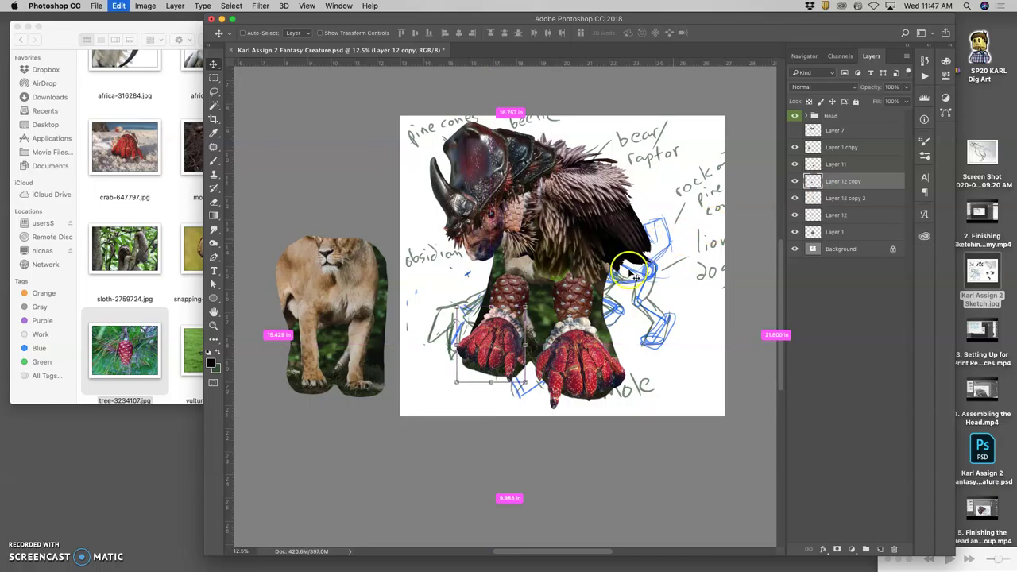
right_click(511, 355)
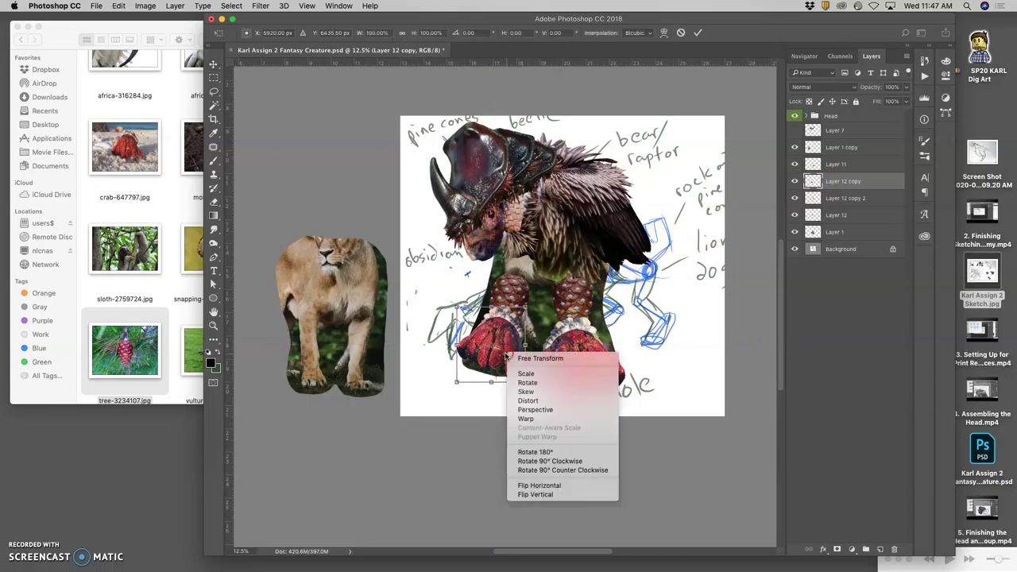
left_click(517, 410)
left_click_drag(455, 381, 448, 380)
key("Return")
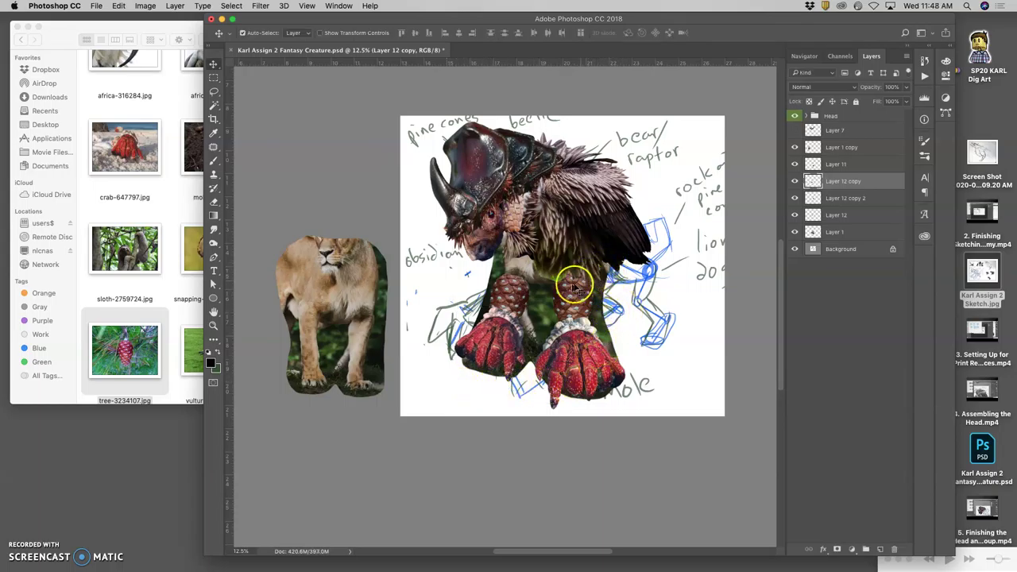
Scale the pine cone above the smaller crab foot to 89.60% width and 102.15% height, and nudge it slightly toward the other foreleg.
left_click(517, 290)
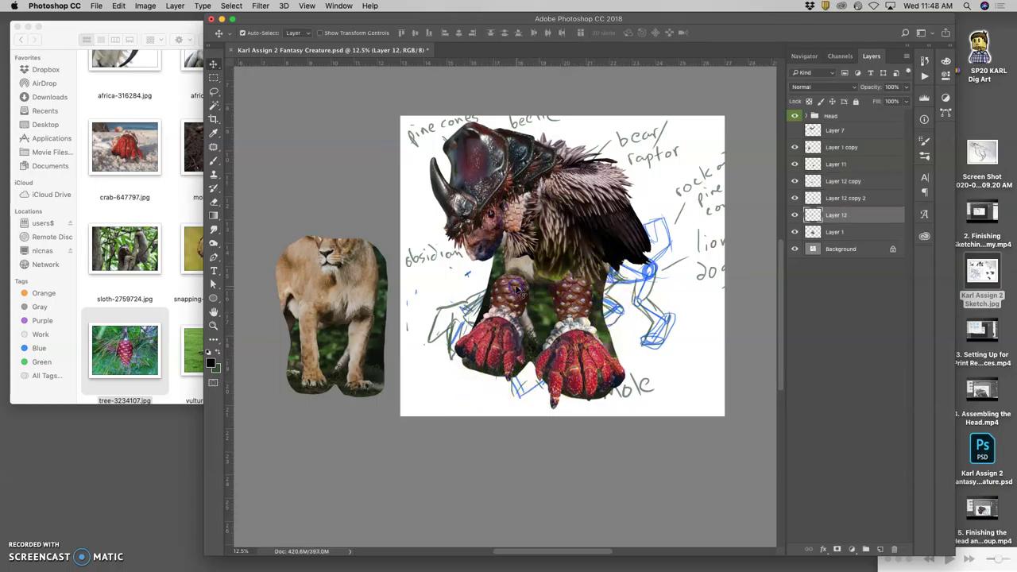
key("super+t")
left_click_drag(534, 273, 527, 273)
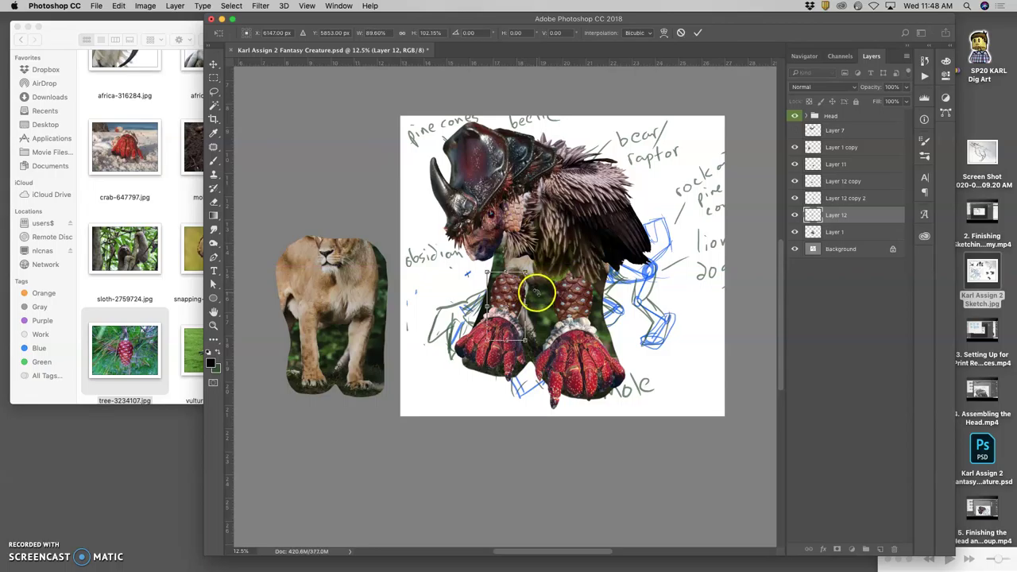
key("Right")
key("Right")
key("Right")
key("Right")
key("Right")
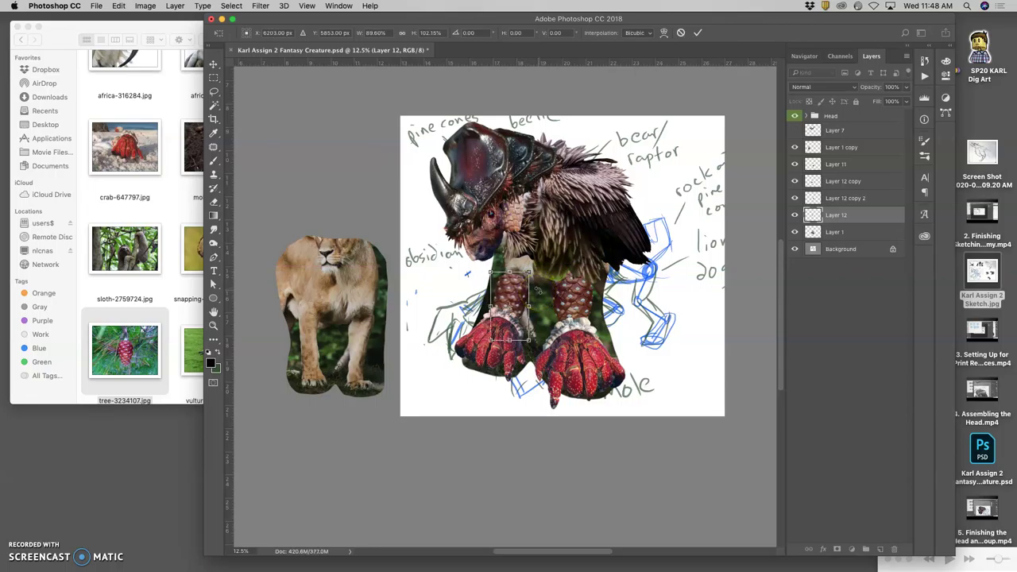
key("Return")
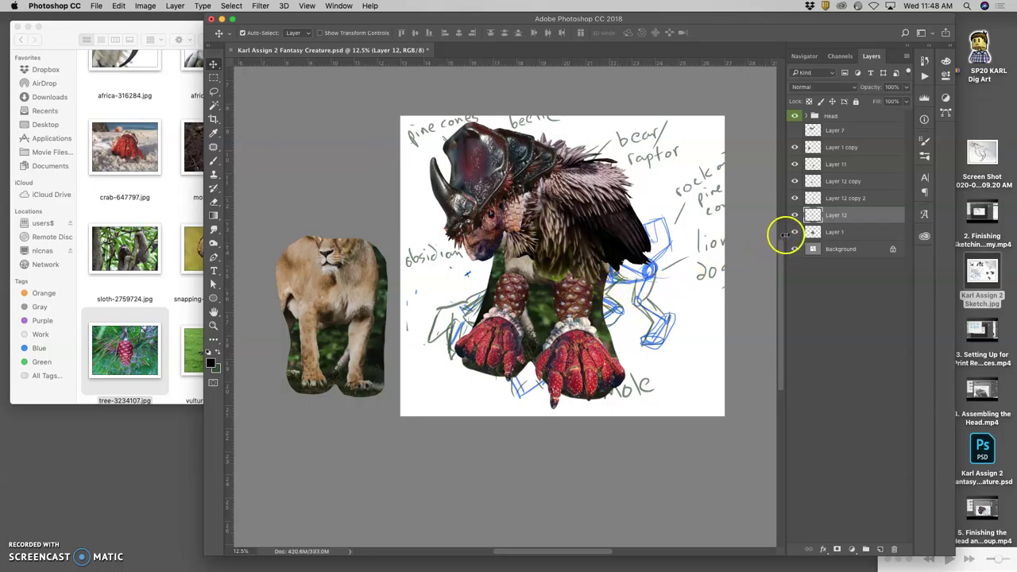
Hide Layer 1 with the lion legs to examine the limbs against the sketch, and show it again.
left_click(794, 232)
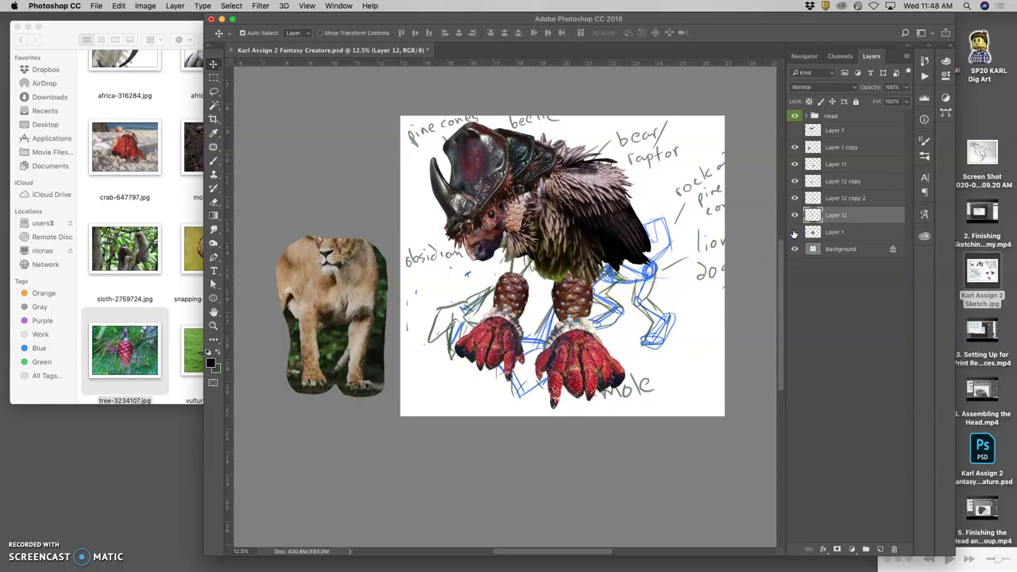
left_click(547, 259)
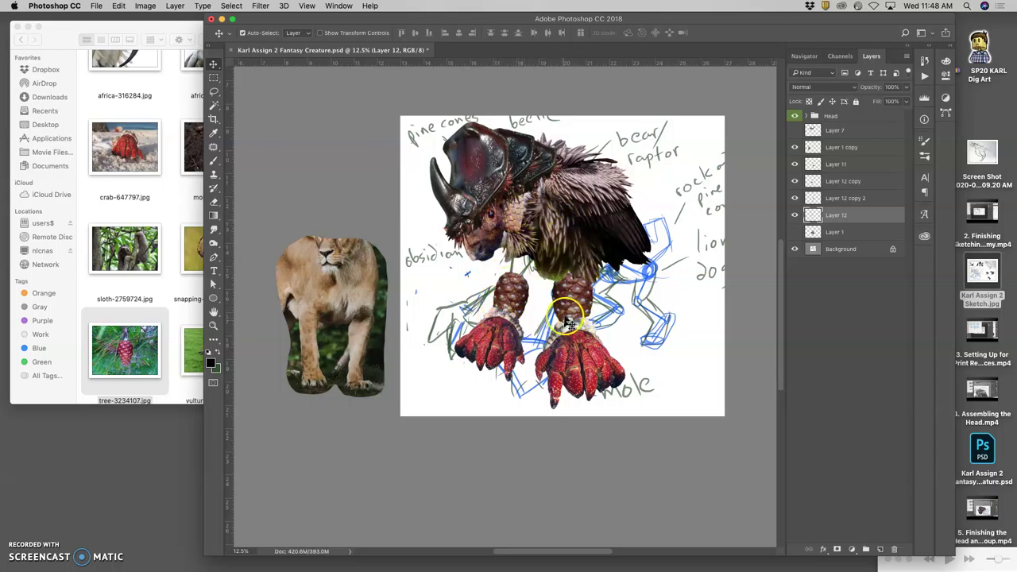
left_click(795, 232)
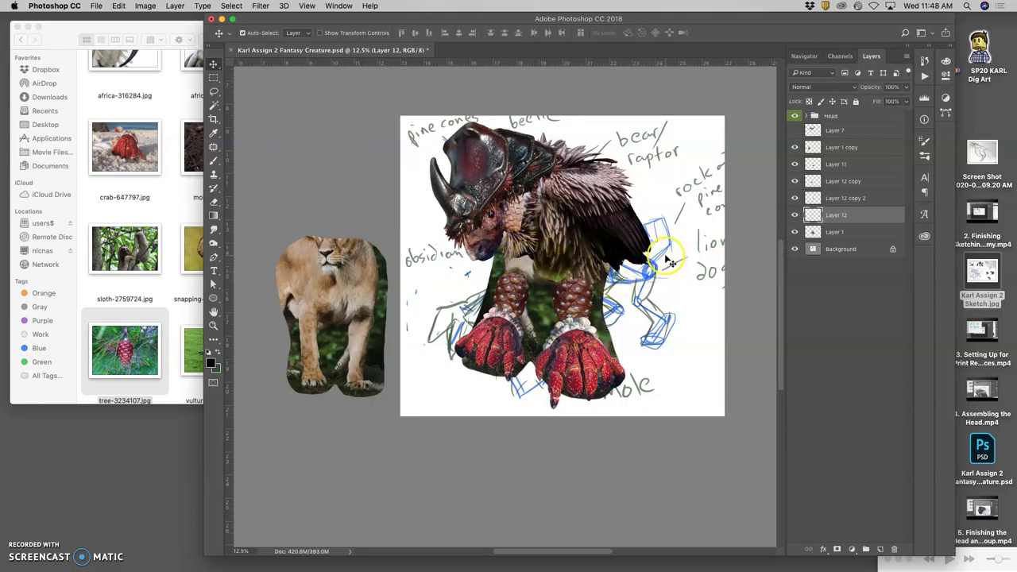
Hide the crab foot and pine cone layers and lasso around the lion's forelegs along the inner chest and leg edges.
left_click(795, 214)
left_click_drag(795, 200, 796, 147)
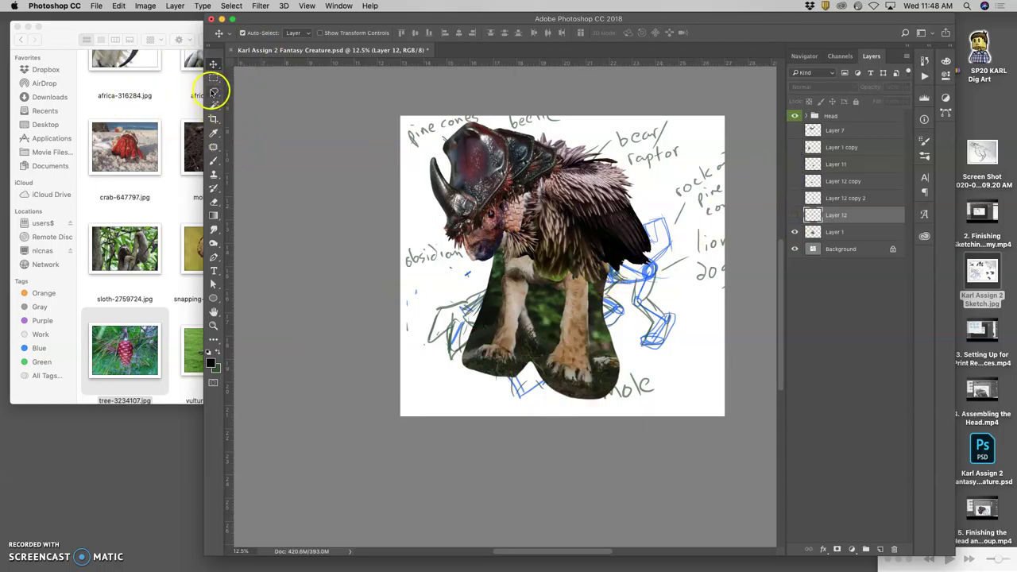
left_click(213, 91)
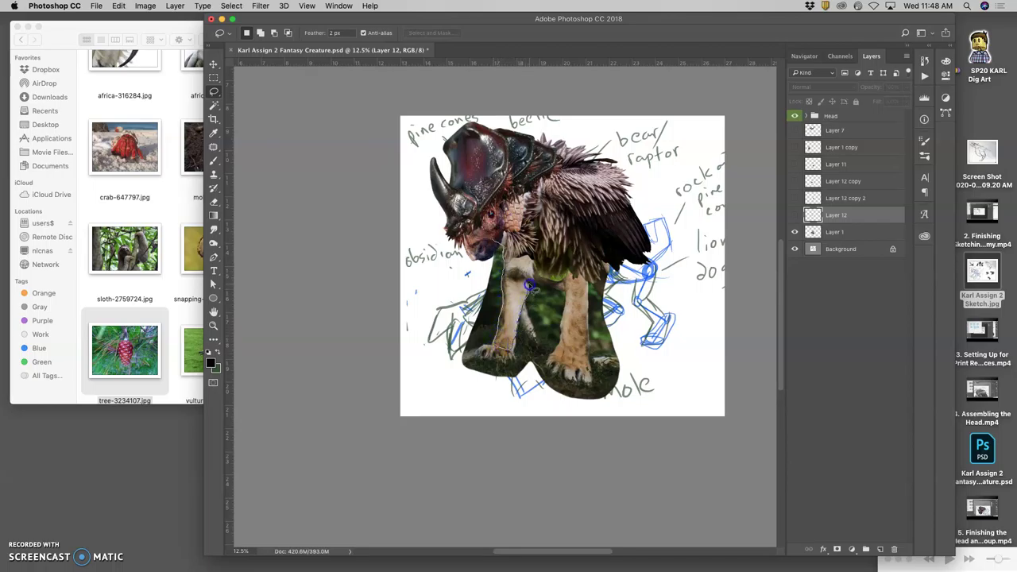
left_click_drag(553, 287, 561, 292)
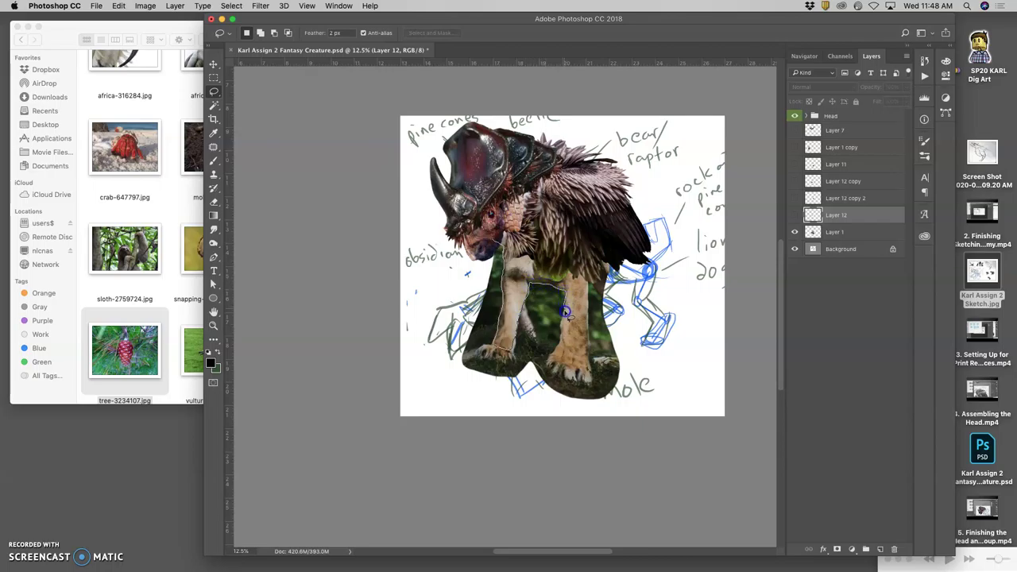
mouse_move(562, 334)
left_mouse_down()
mouse_move(559, 349)
mouse_move(590, 343)
left_mouse_up()
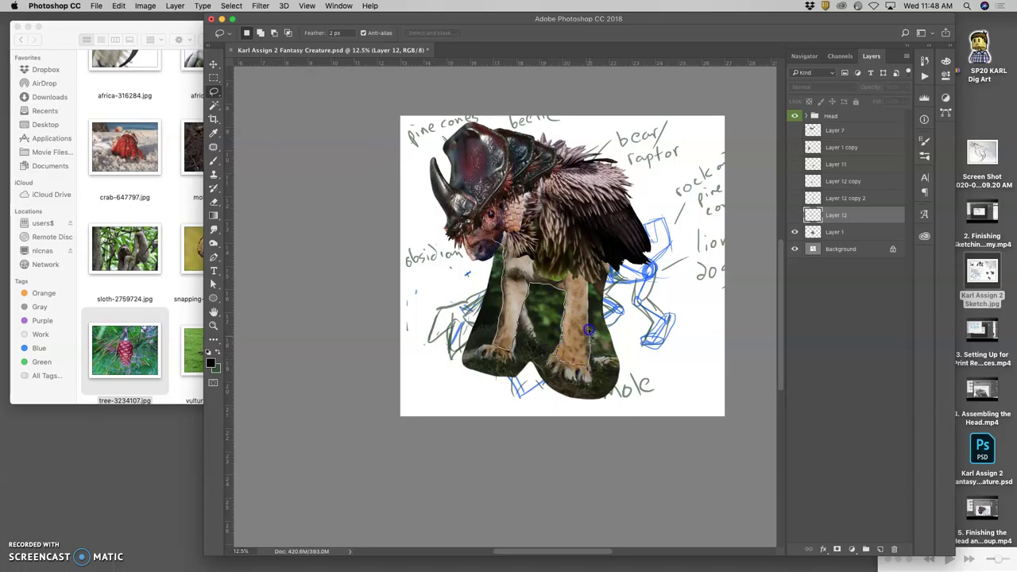